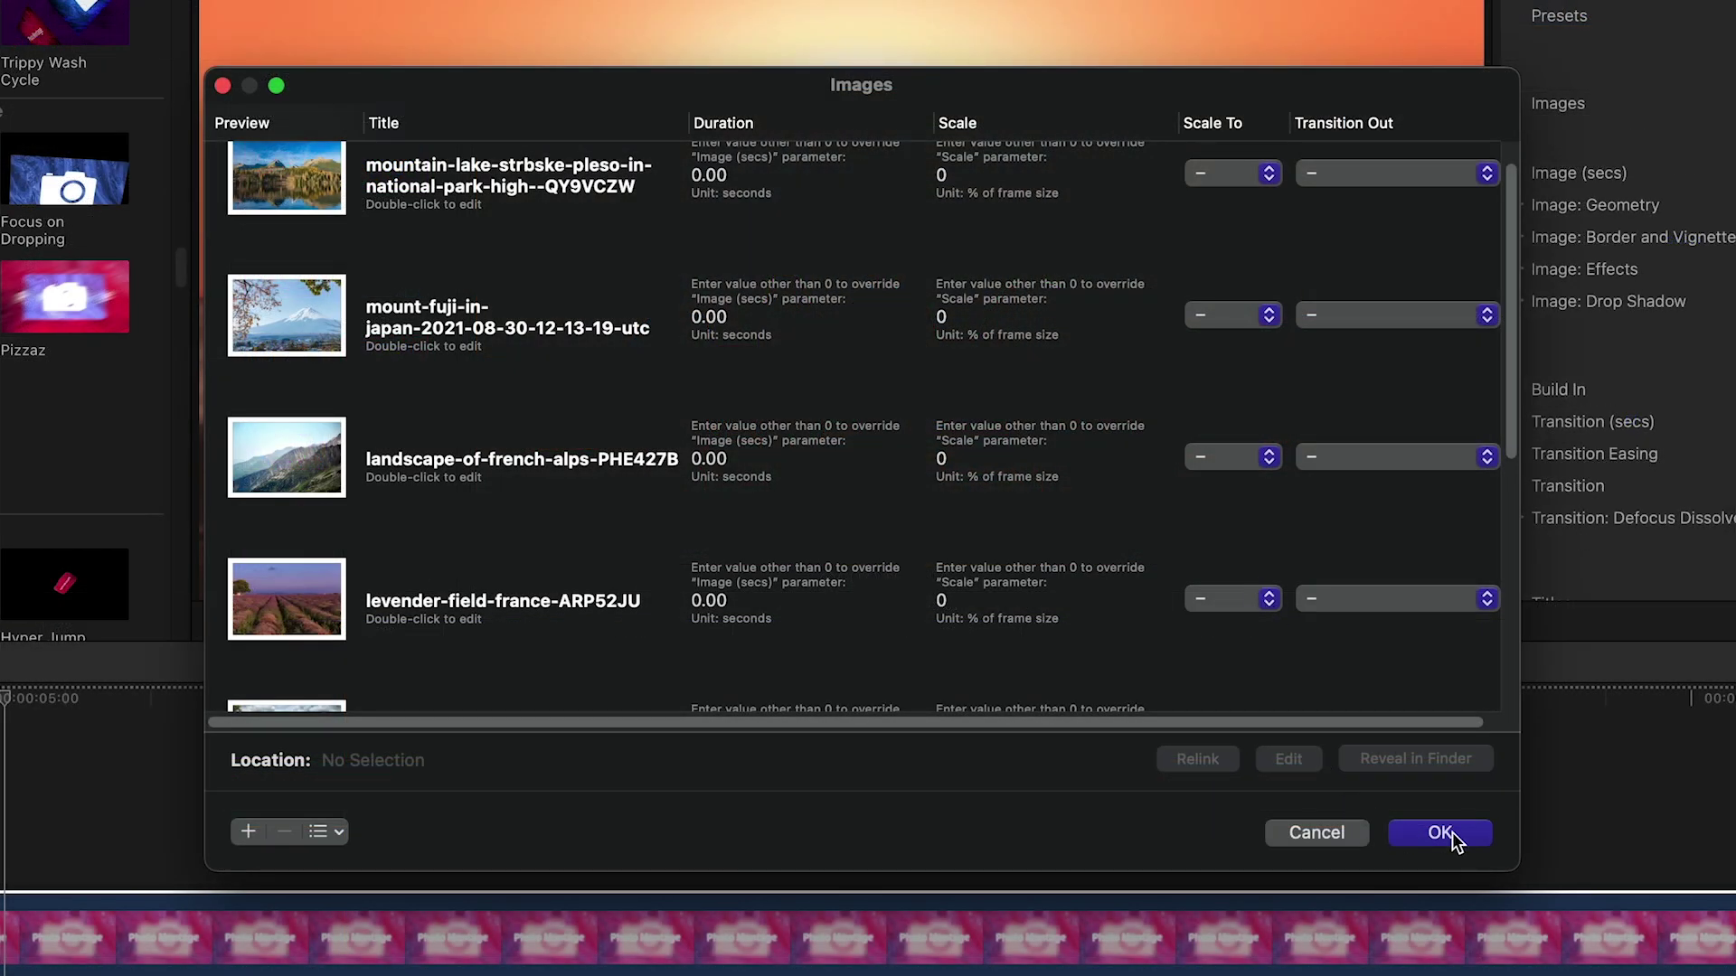
- Accept the landscape photo list in the Images dialog so the montage plays in the viewer
{"action": "left_click", "coordinate": [1440, 831]}
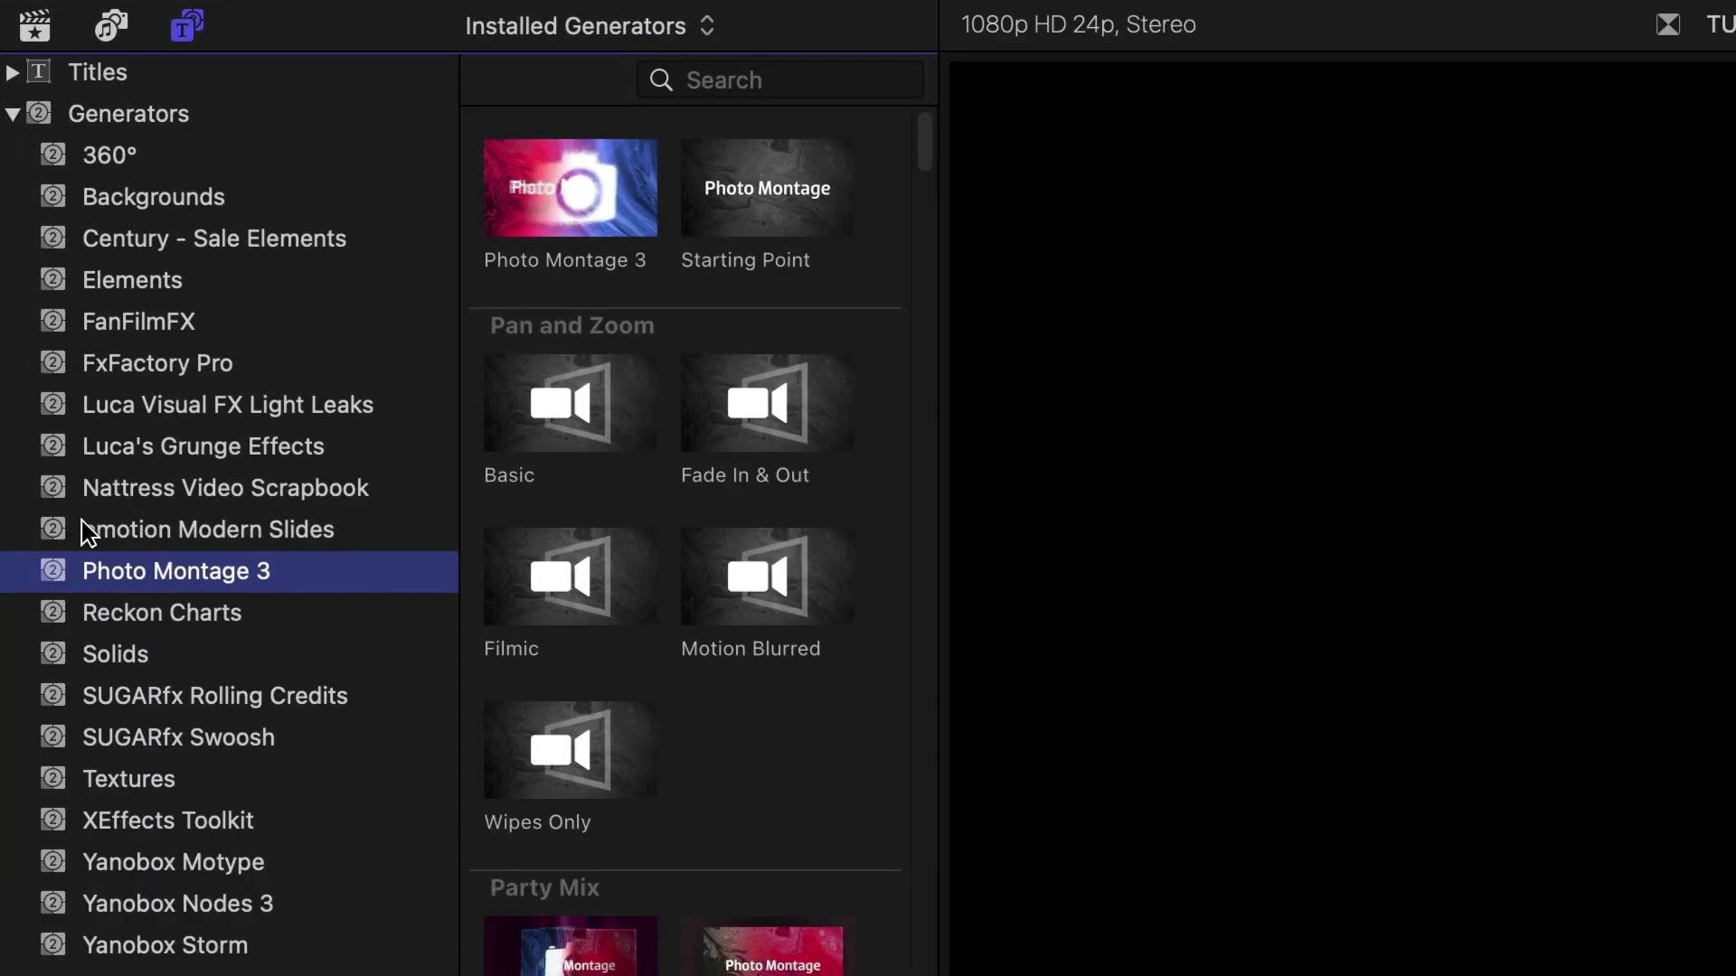
- Hide the sidebar and scroll the Photo Montage 3 generators back to Pan and Zoom
{"action": "left_click", "coordinate": [187, 24]}
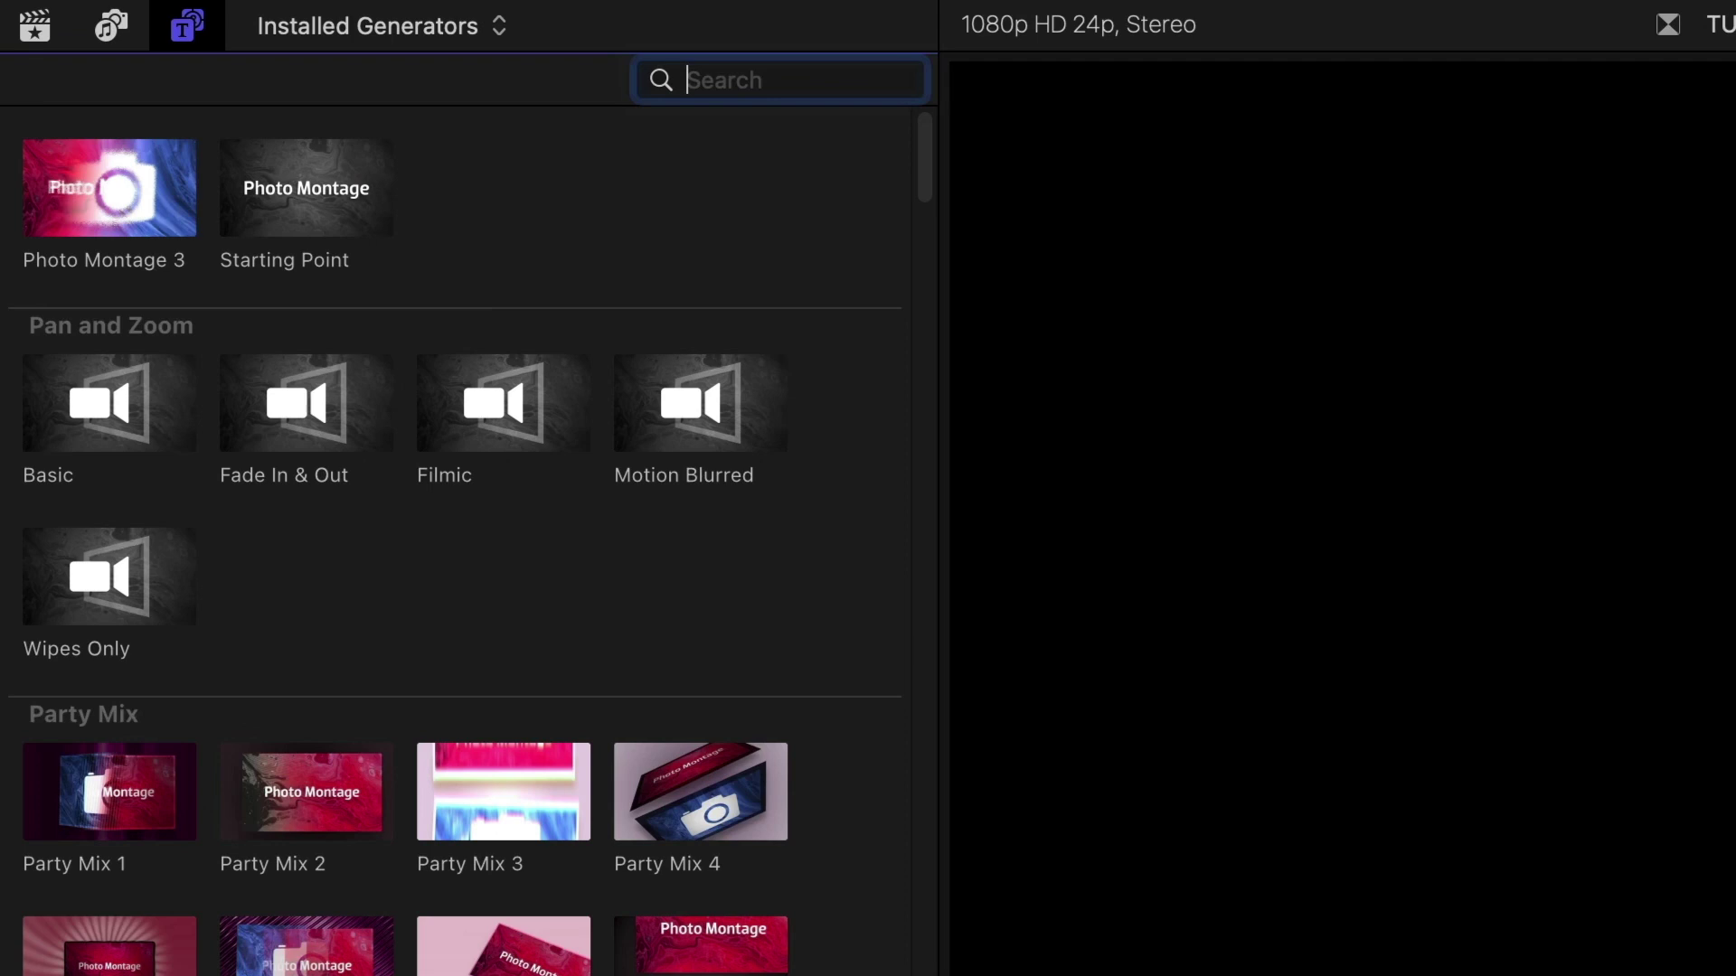
{"action": "left_click_drag", "start_coordinate": [924, 153], "coordinate": [923, 191]}
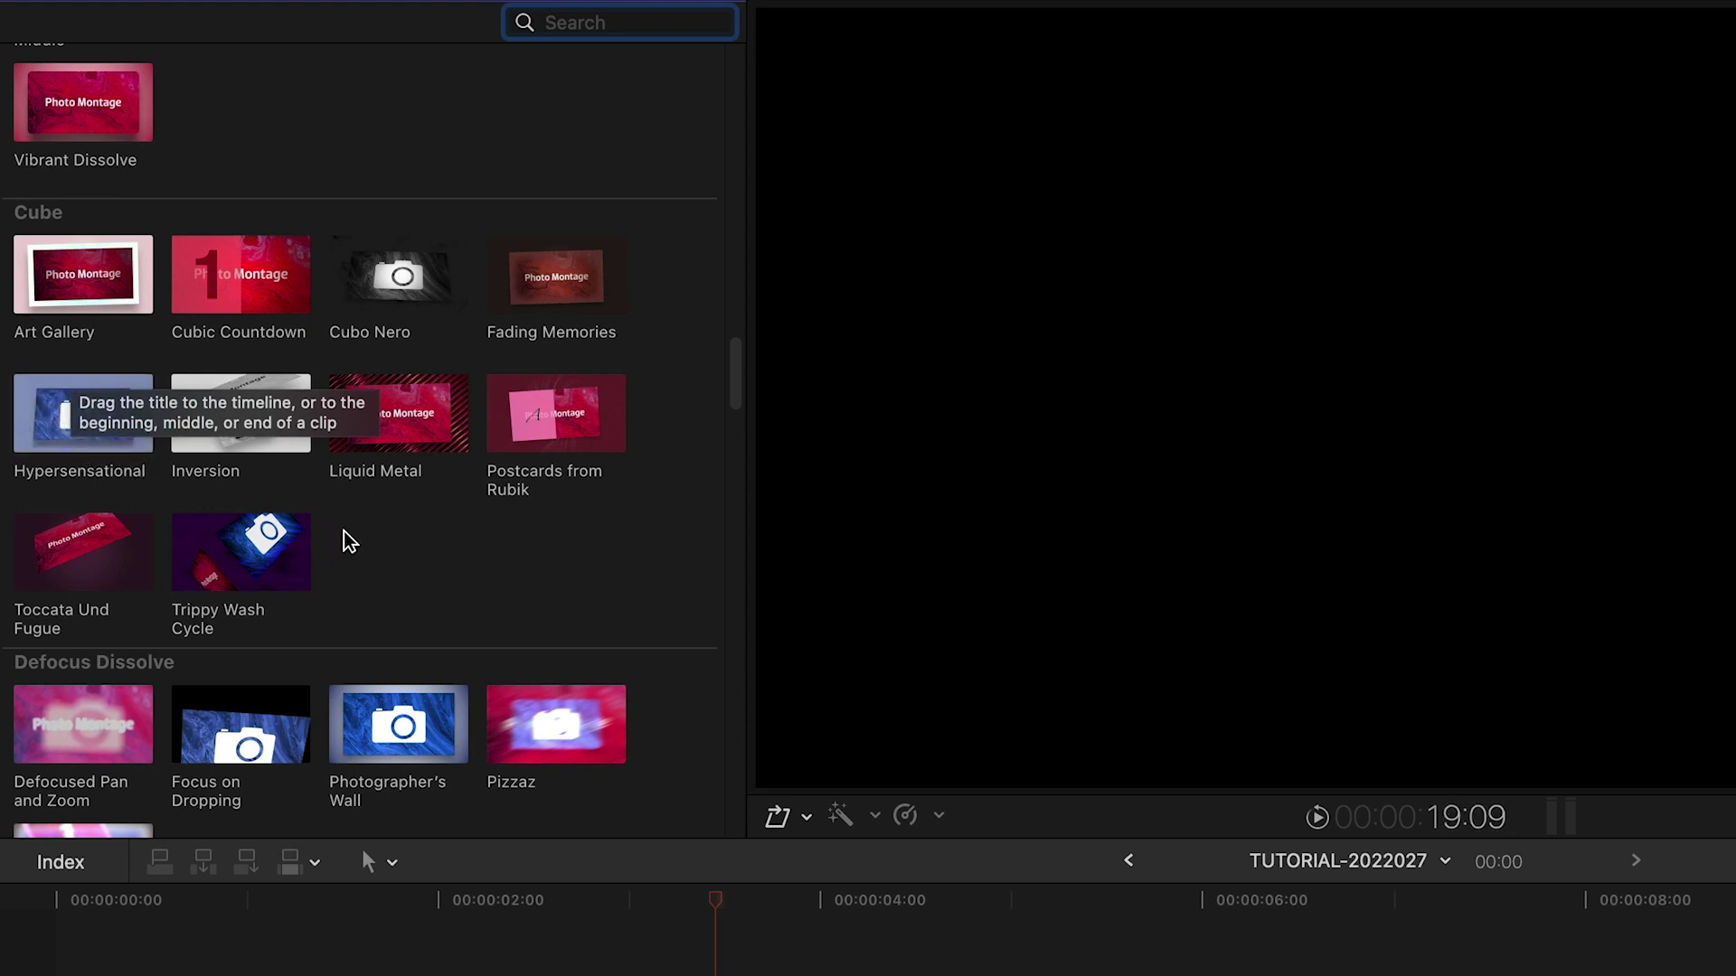
{"action": "scroll", "coordinate": [349, 543], "scroll_direction": "down", "scroll_amount": 10}
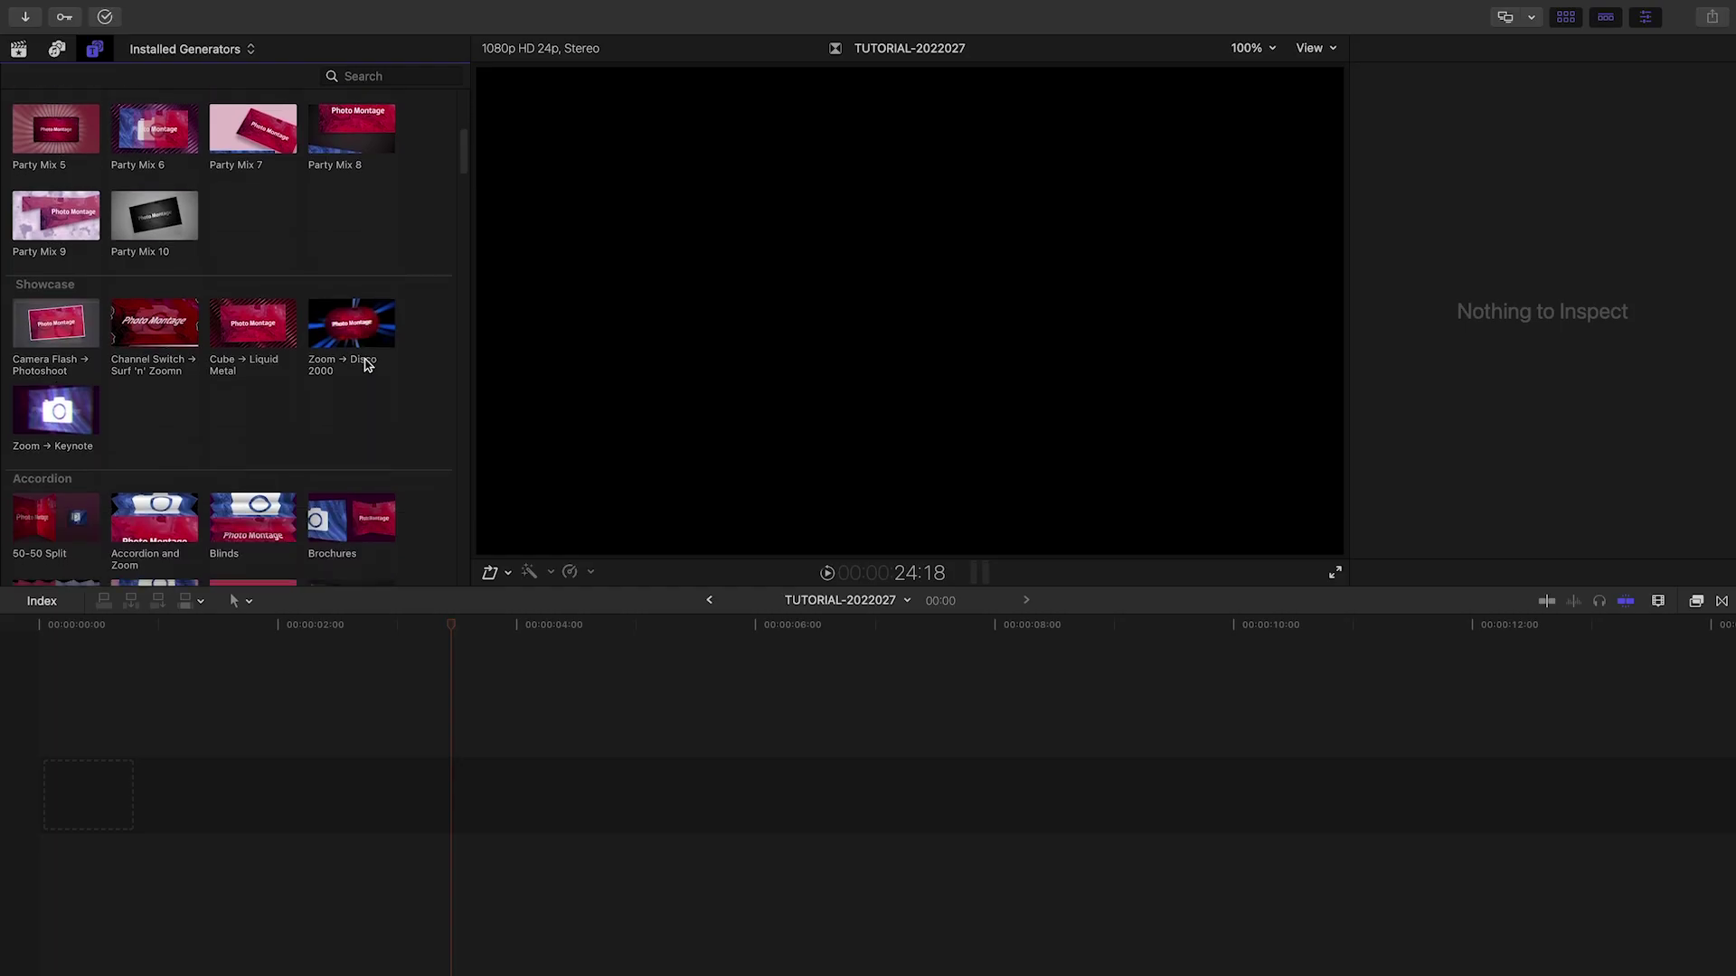
{"action": "scroll", "coordinate": [462, 177], "scroll_direction": "down", "scroll_amount": 5}
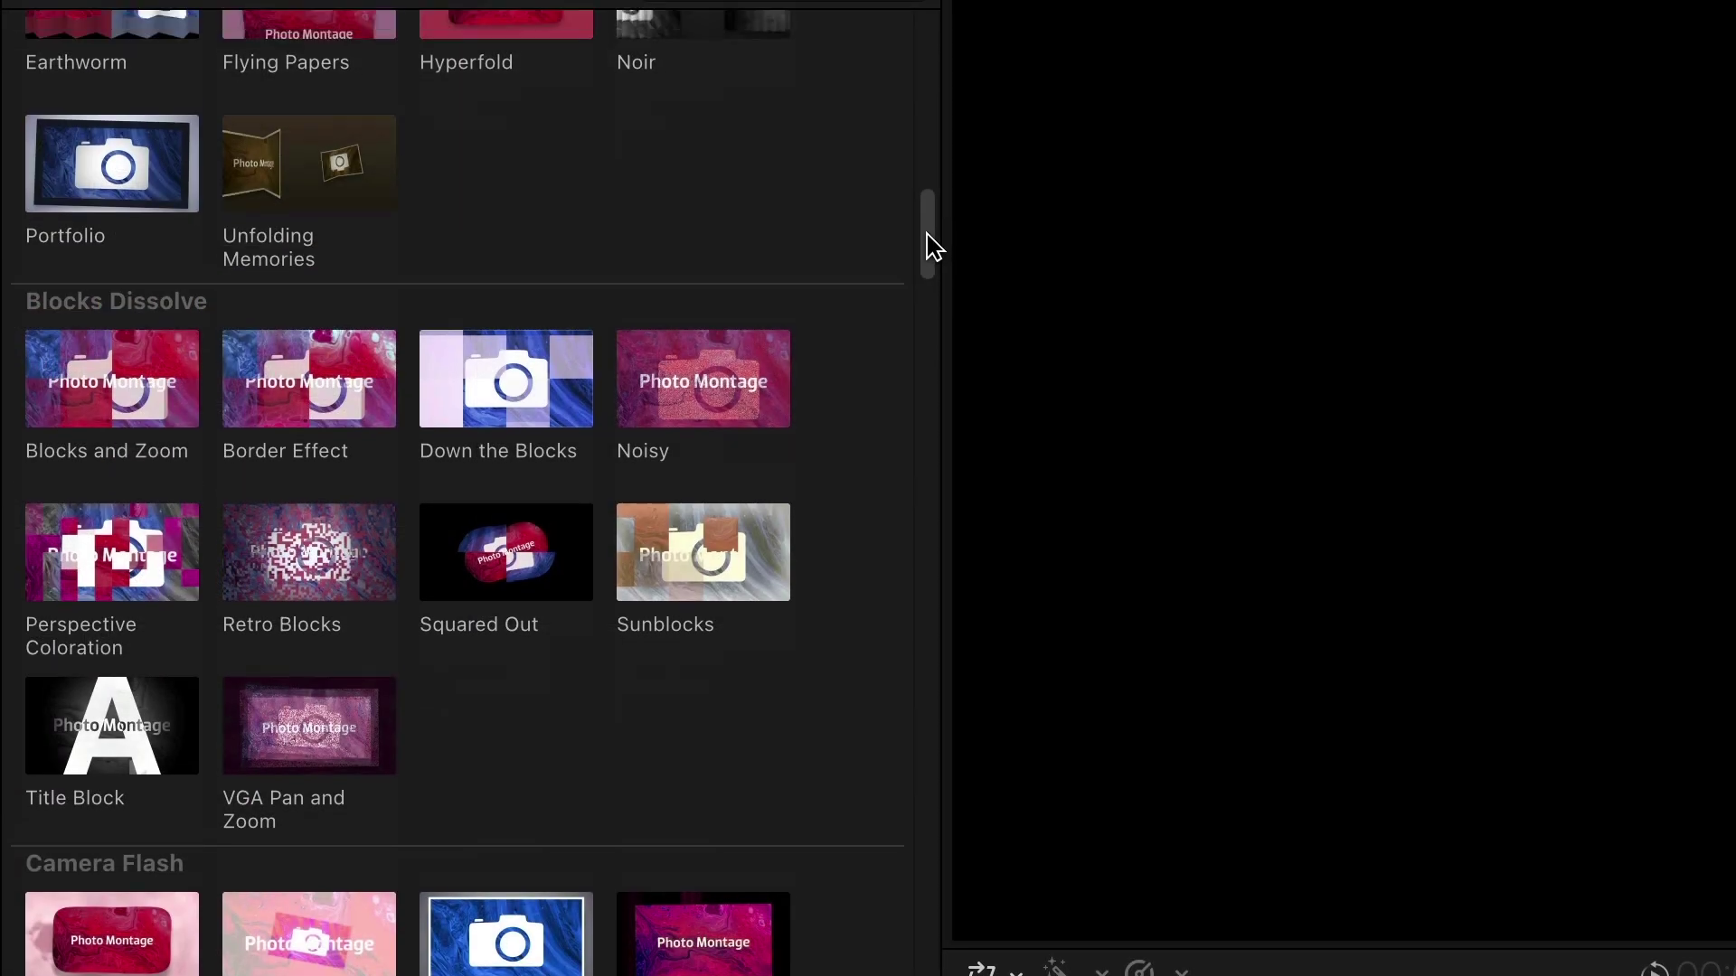
{"action": "left_click_drag", "start_coordinate": [931, 255], "coordinate": [928, 866]}
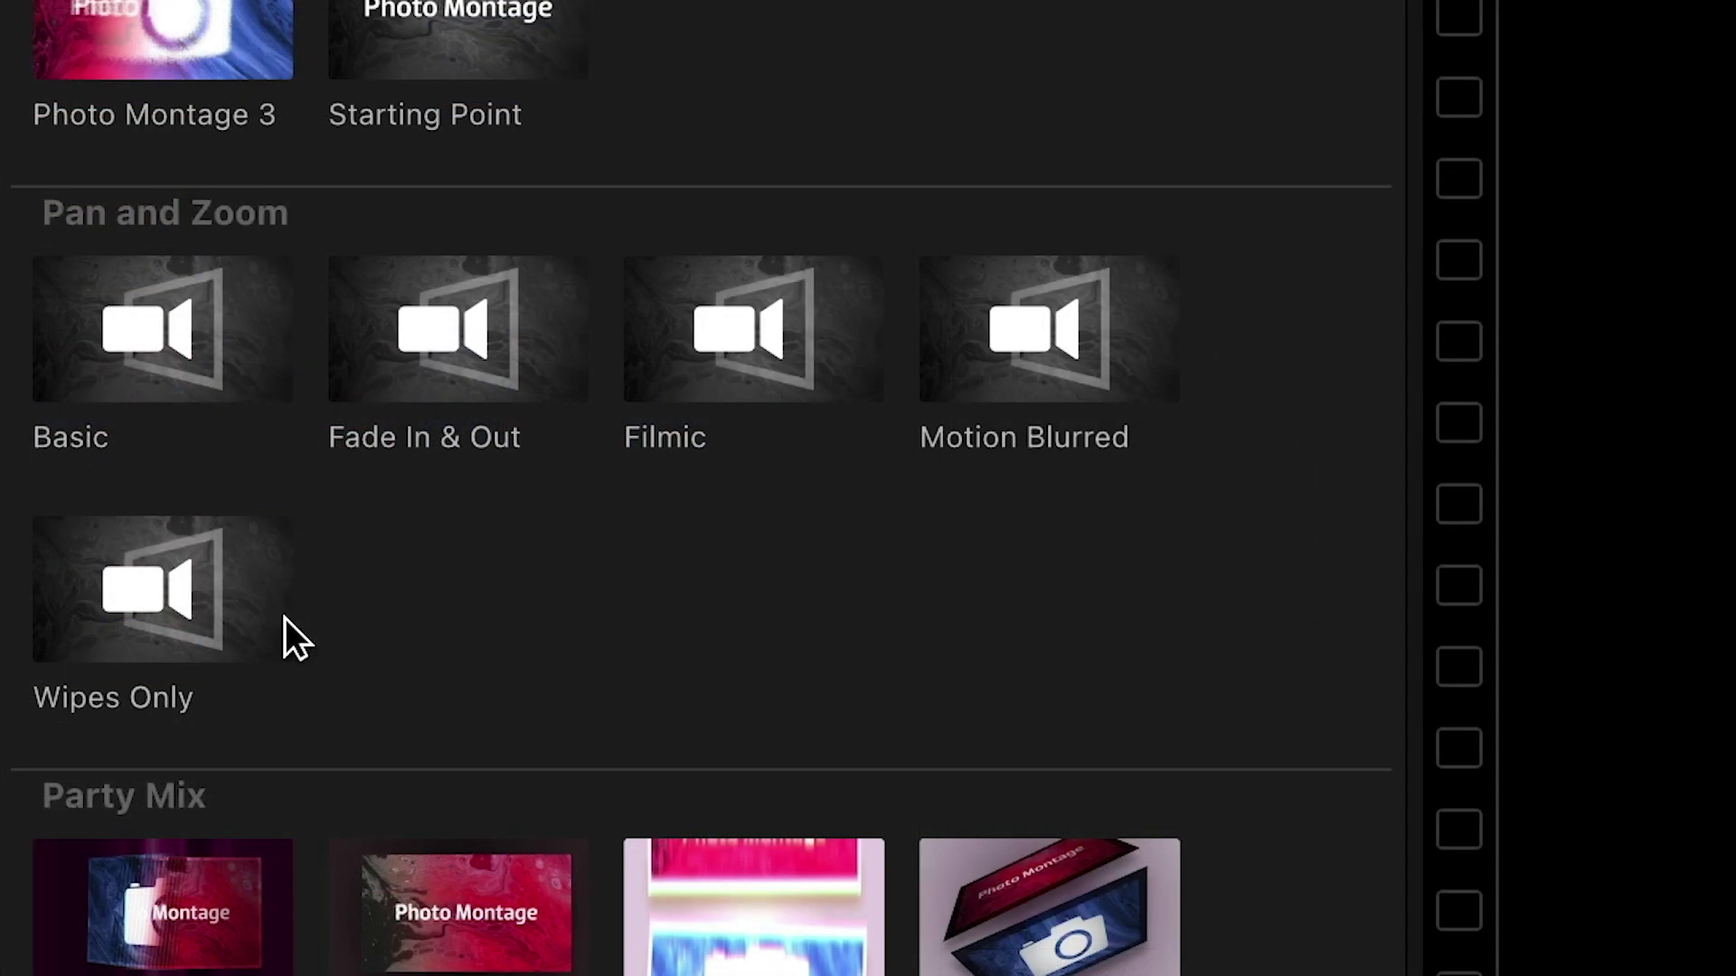
- Choose the Filmic preset, confirm its photos, and set Pan and Zoom Amount to 34.1%
{"action": "left_click", "coordinate": [755, 369]}
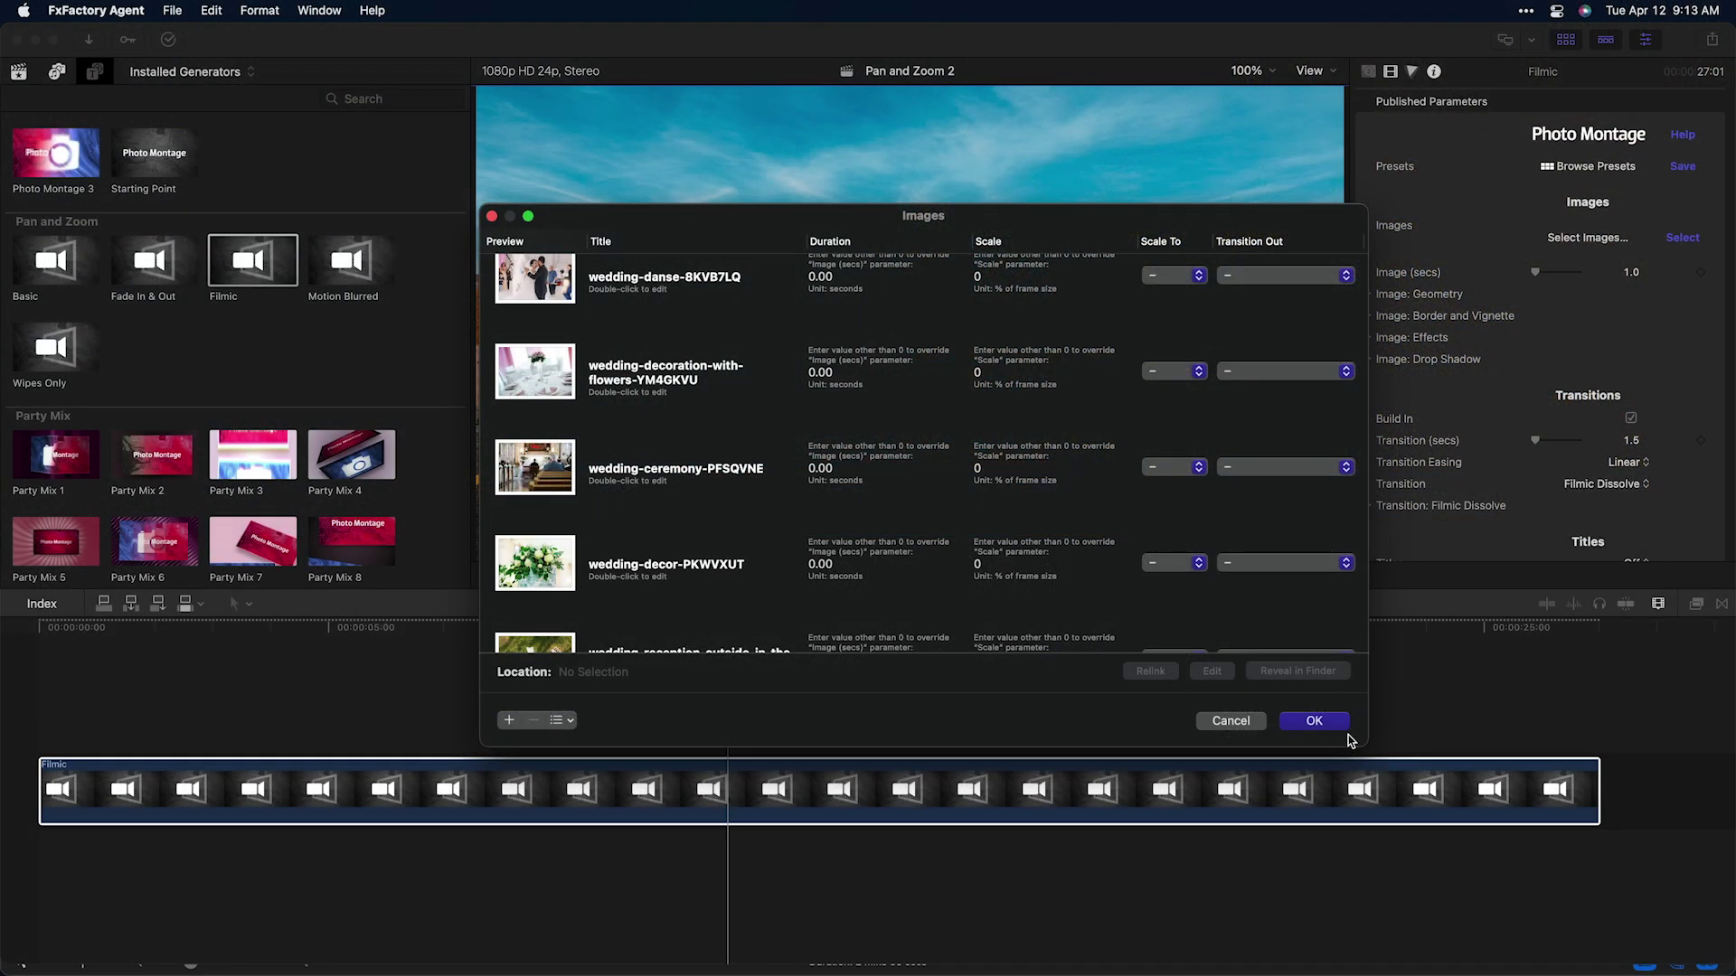
{"action": "left_click", "coordinate": [1326, 725]}
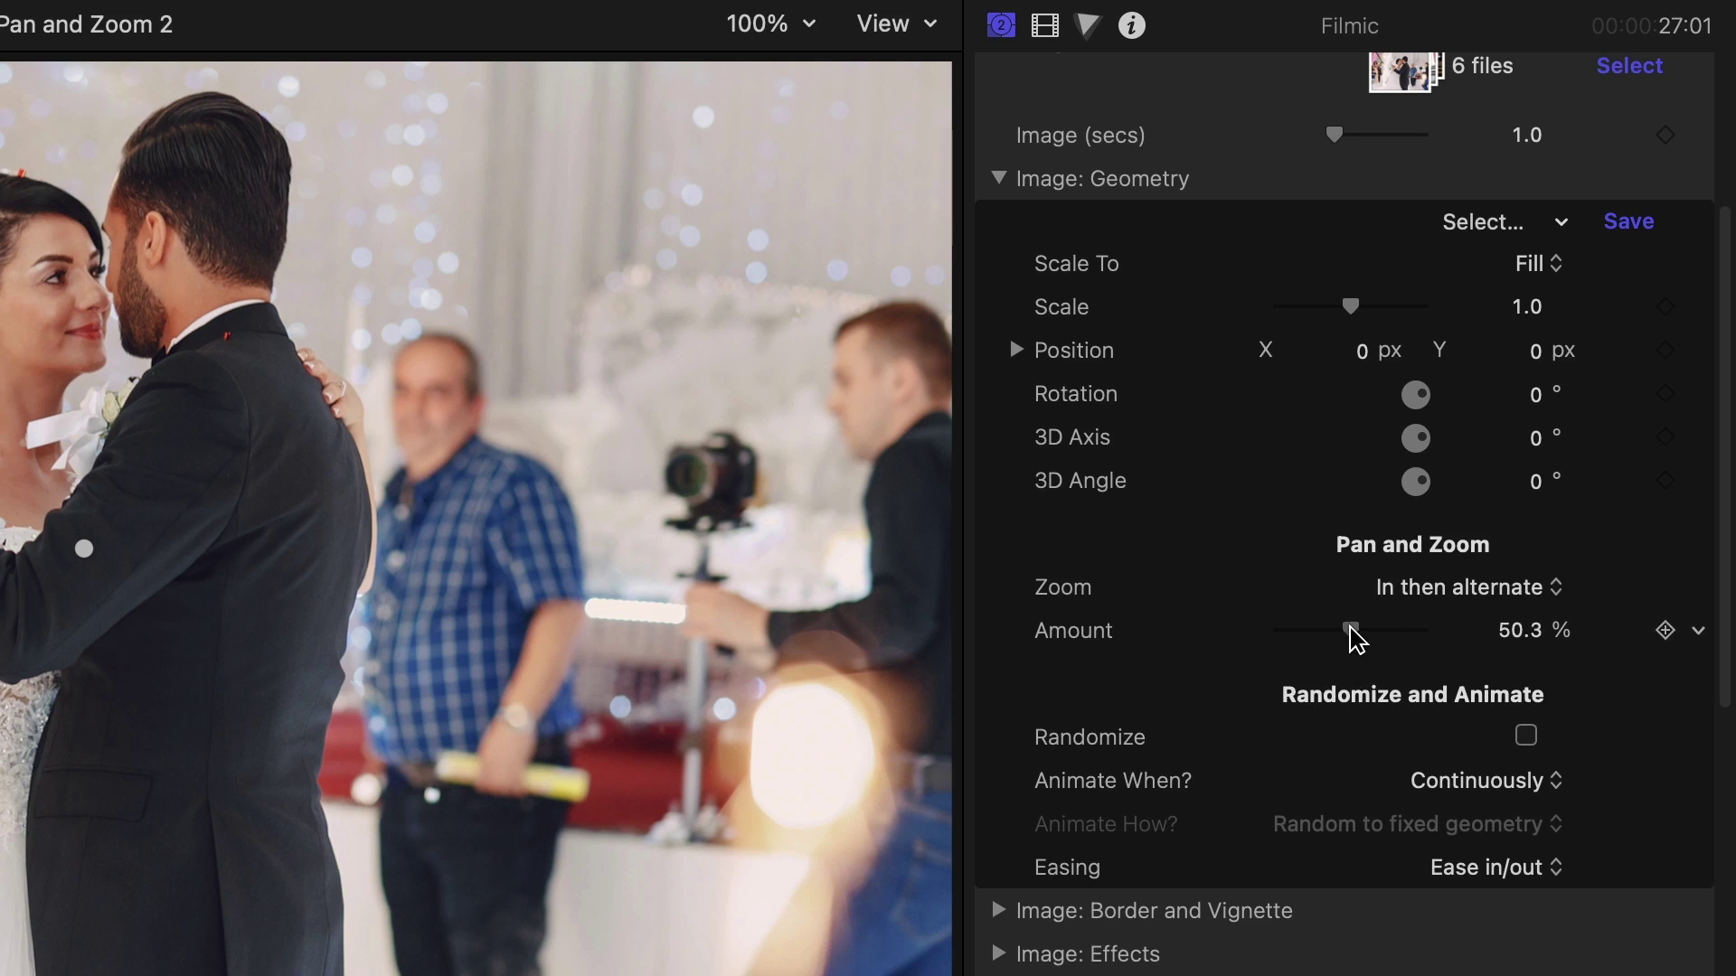
{"action": "mouse_move", "coordinate": [1353, 638]}
{"action": "left_mouse_down"}
{"action": "mouse_move", "coordinate": [1328, 638]}
{"action": "mouse_move", "coordinate": [1341, 682]}
{"action": "left_mouse_up"}
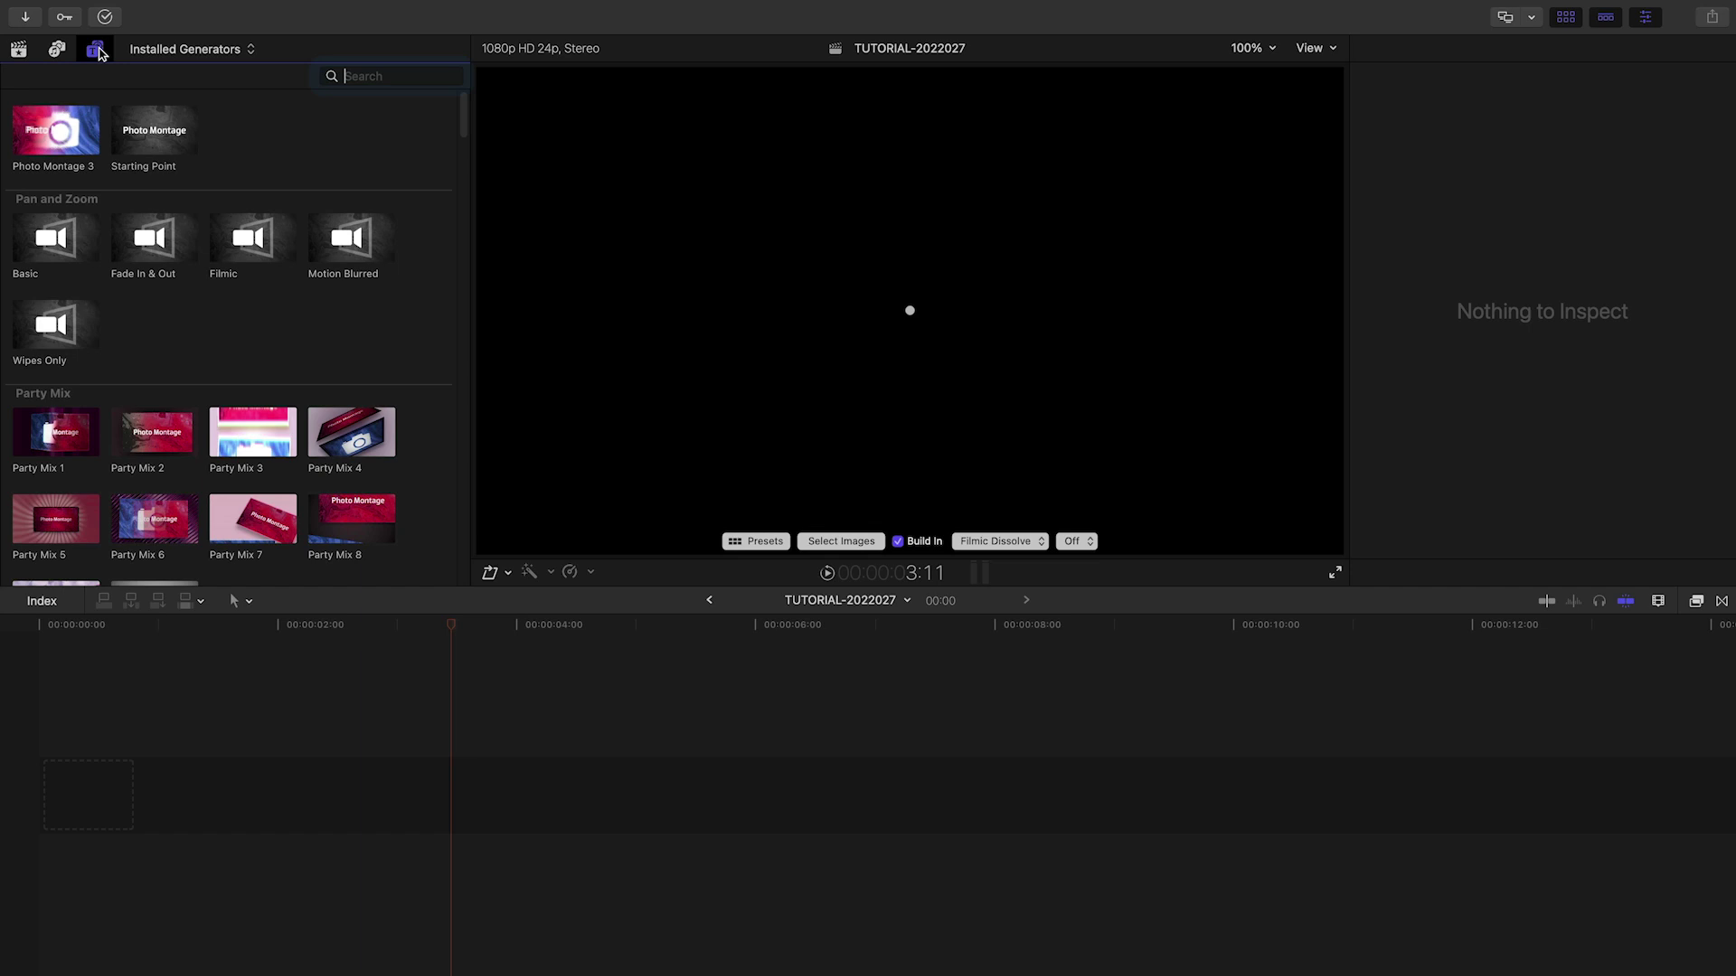
{"action": "scroll", "coordinate": [366, 331], "scroll_direction": "down", "scroll_amount": 2}
{"action": "scroll", "coordinate": [368, 333], "scroll_direction": "down", "scroll_amount": 3}
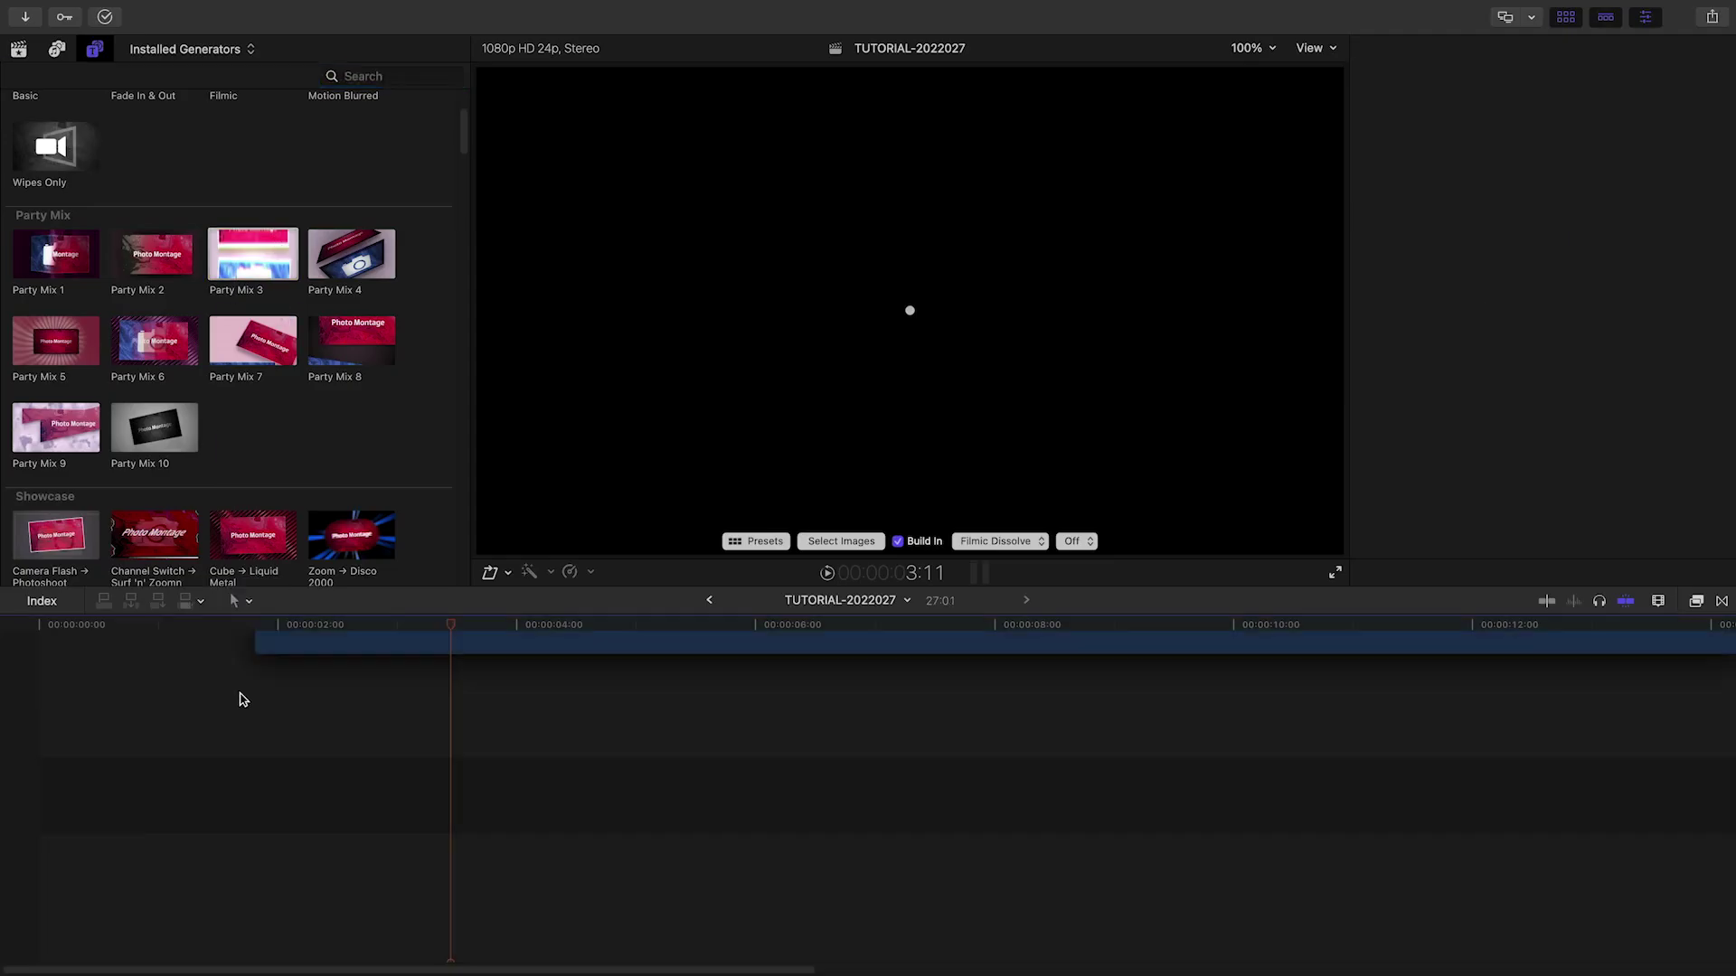
- Add Party Mix 3 to the timeline and load six portrait photos into it
{"action": "left_click_drag", "start_coordinate": [240, 700], "coordinate": [82, 793]}
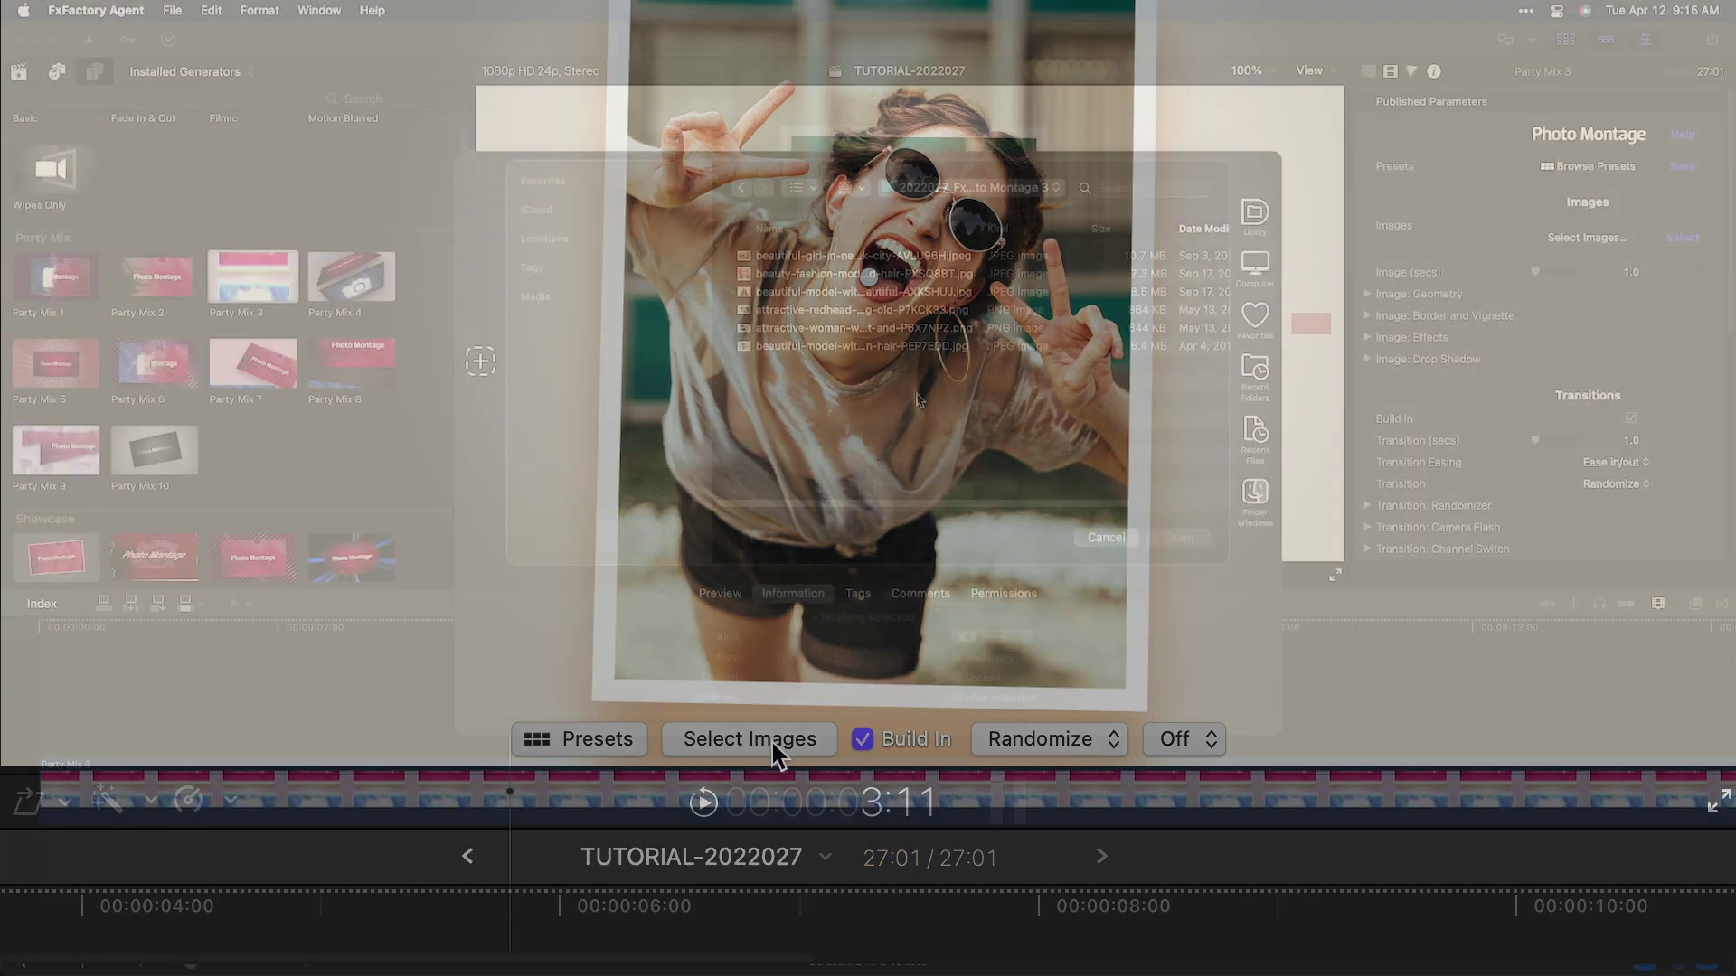
{"action": "left_click", "coordinate": [771, 742]}
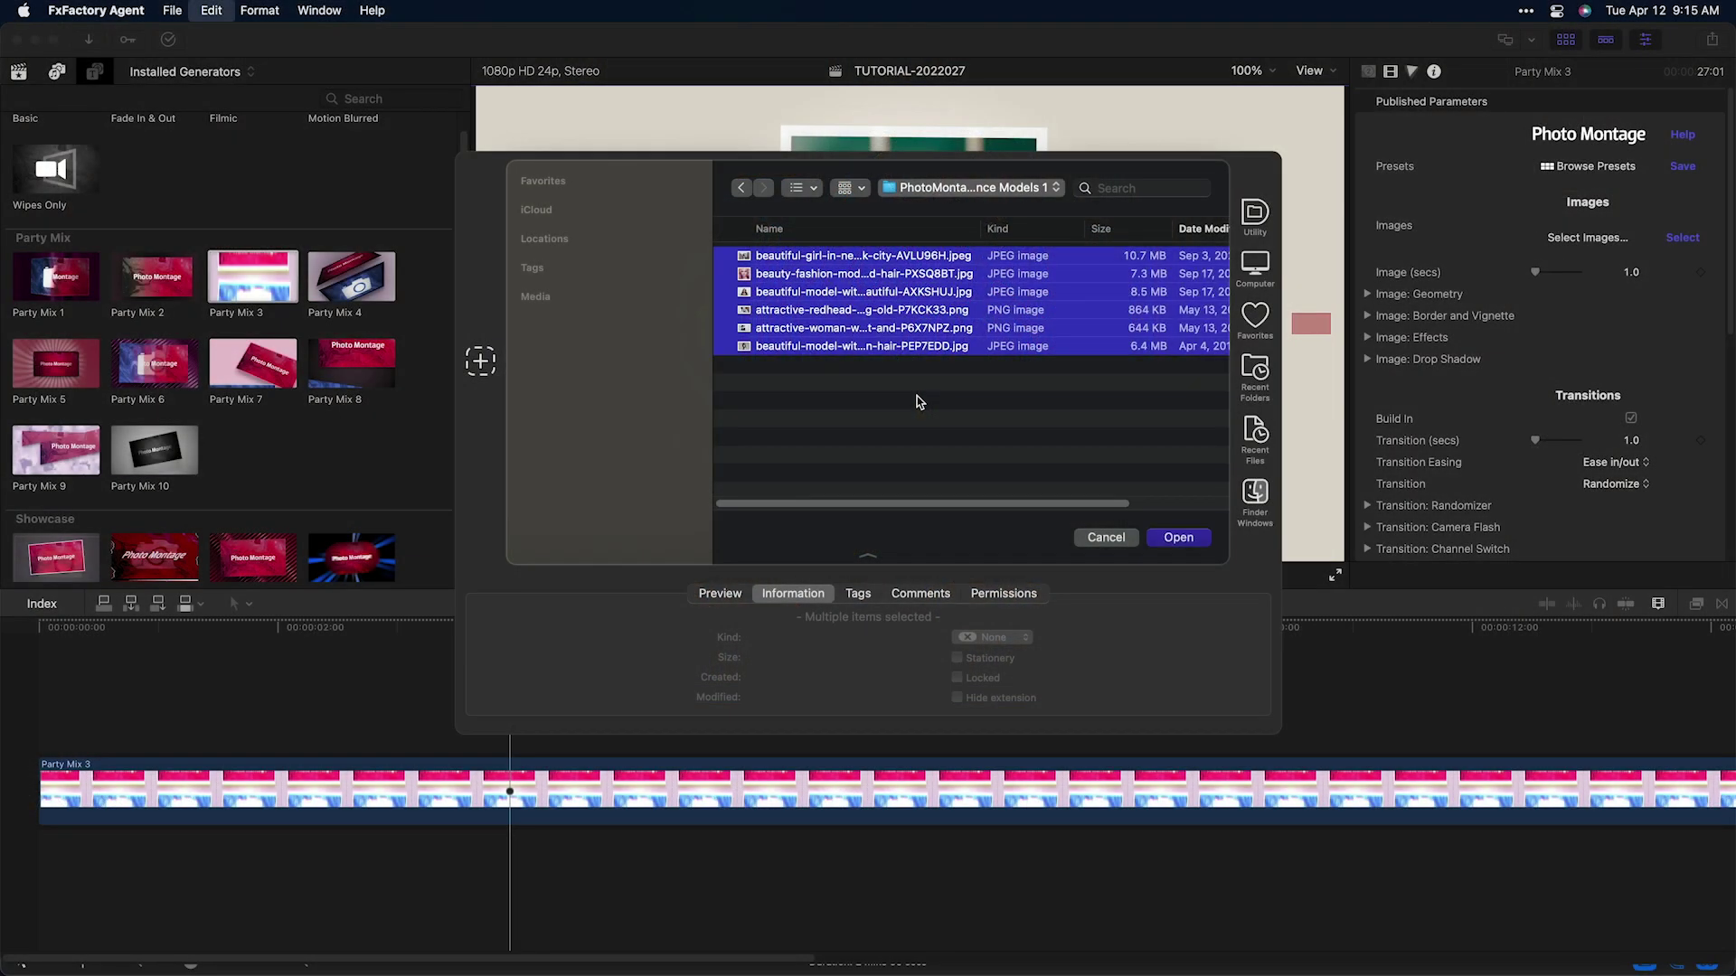
{"action": "left_click", "coordinate": [1181, 538]}
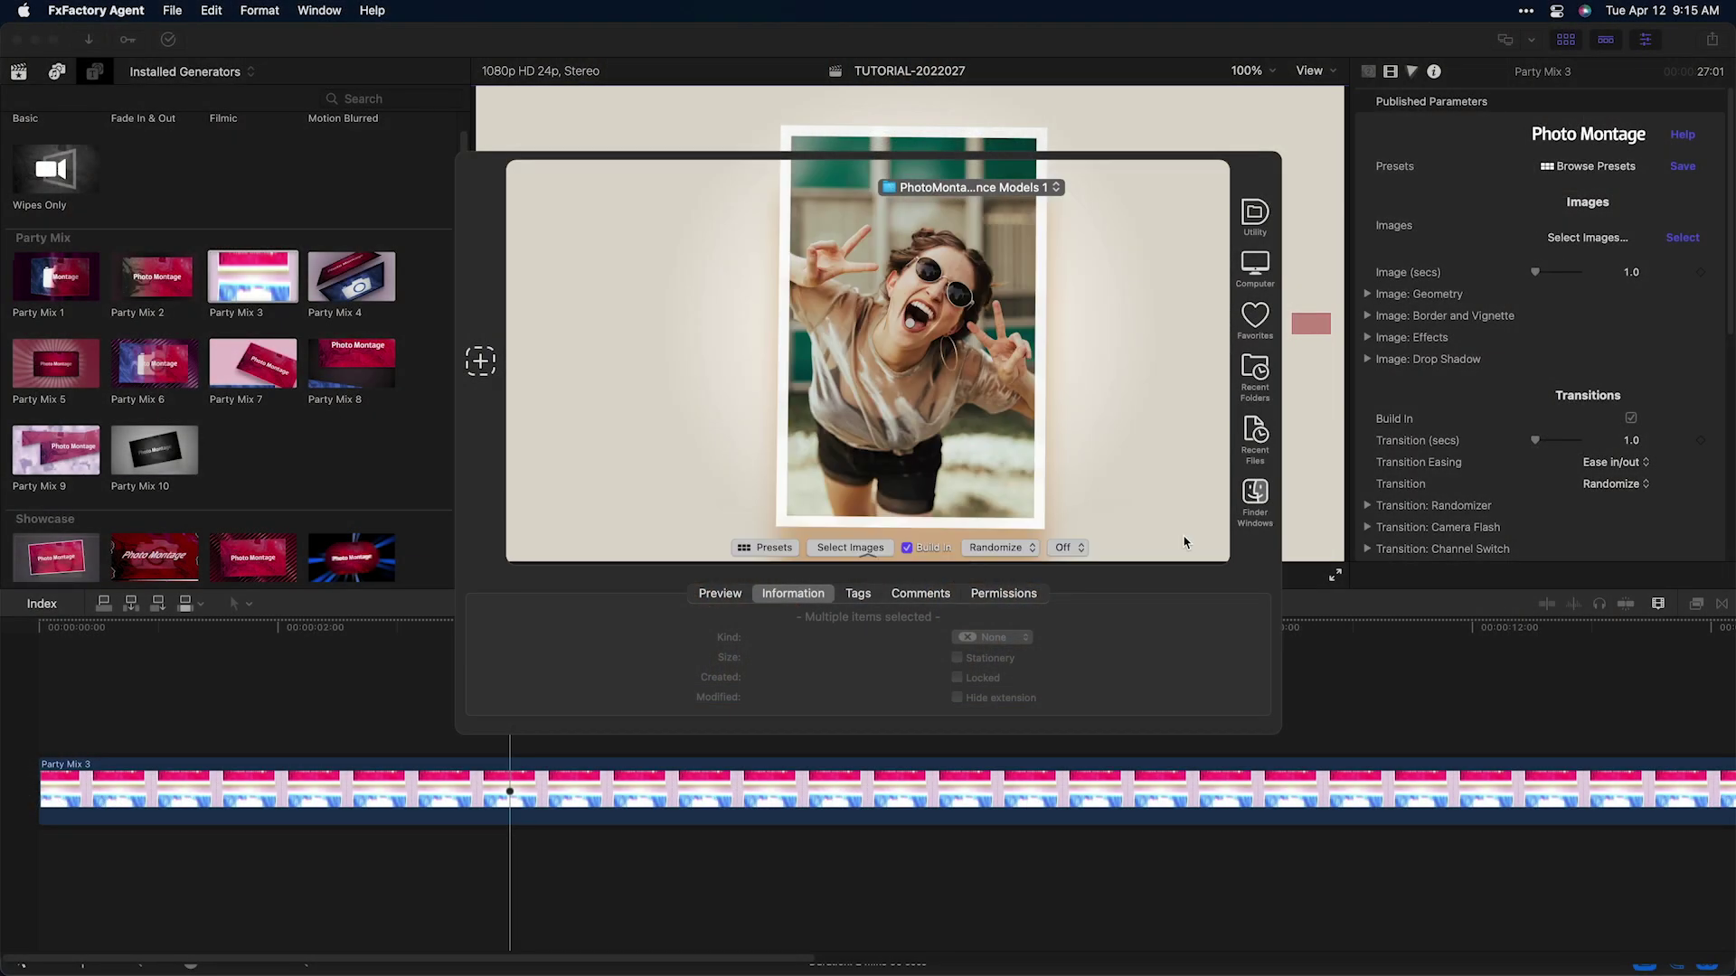
- Review the first photo's scaling and transition options, accept the list, and trim the clip to about 12 seconds
{"action": "left_click", "coordinate": [584, 307]}
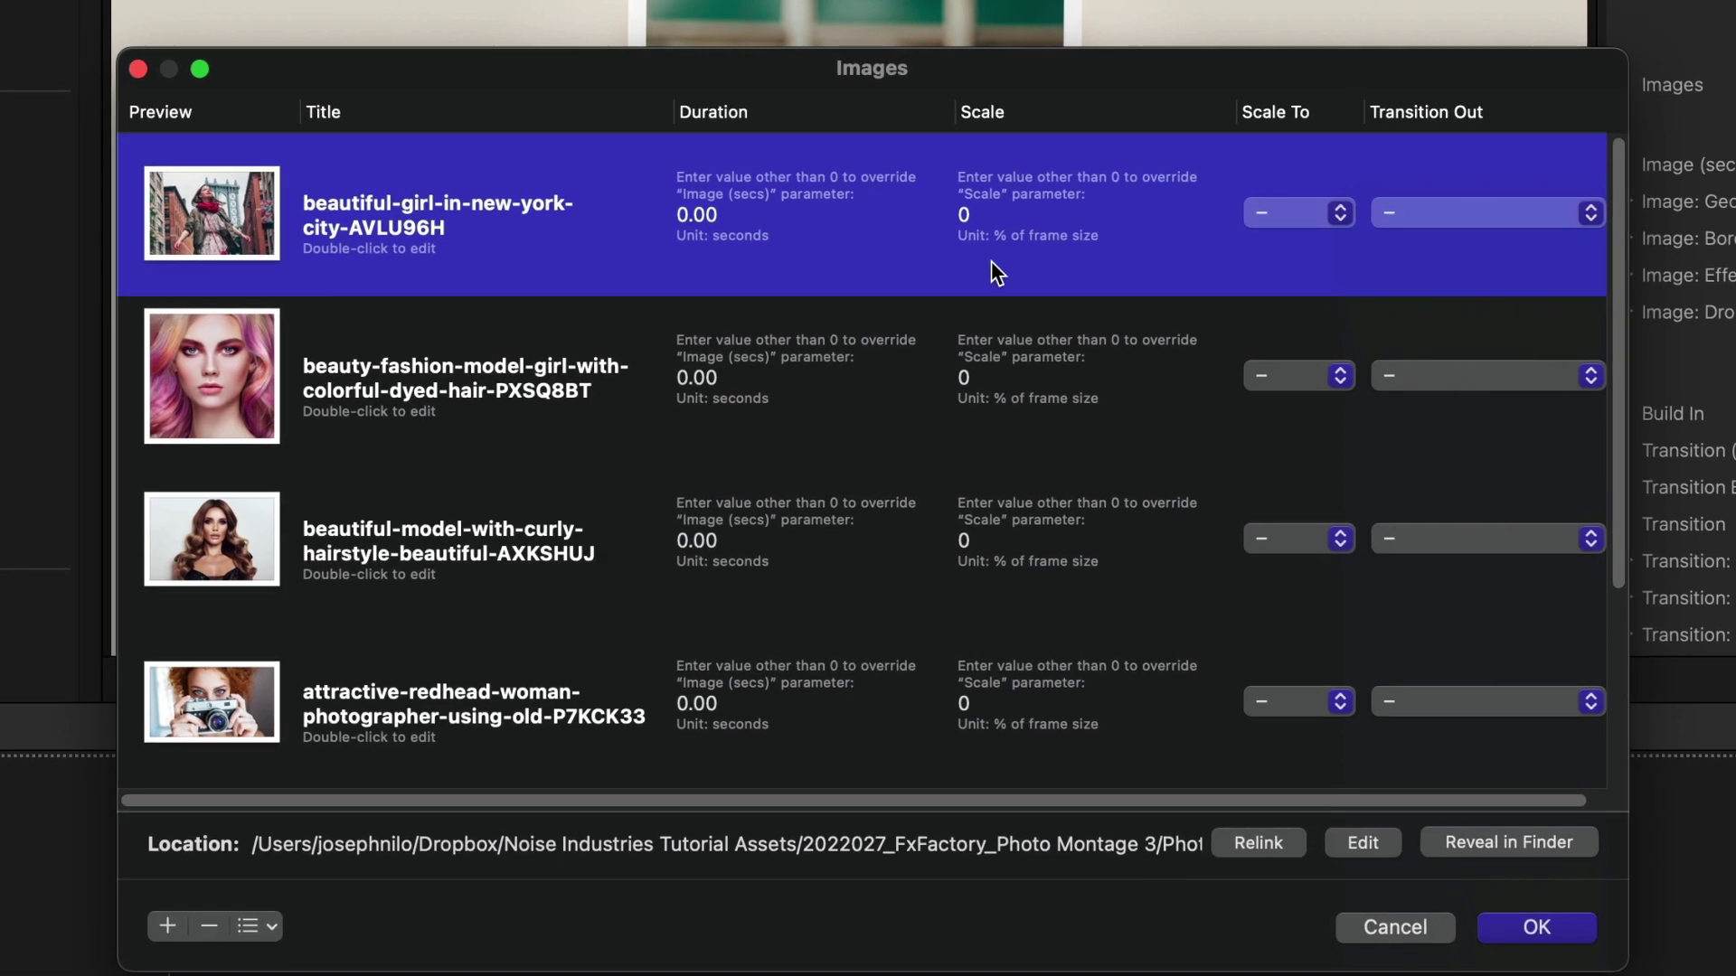
{"action": "left_click", "coordinate": [1309, 217]}
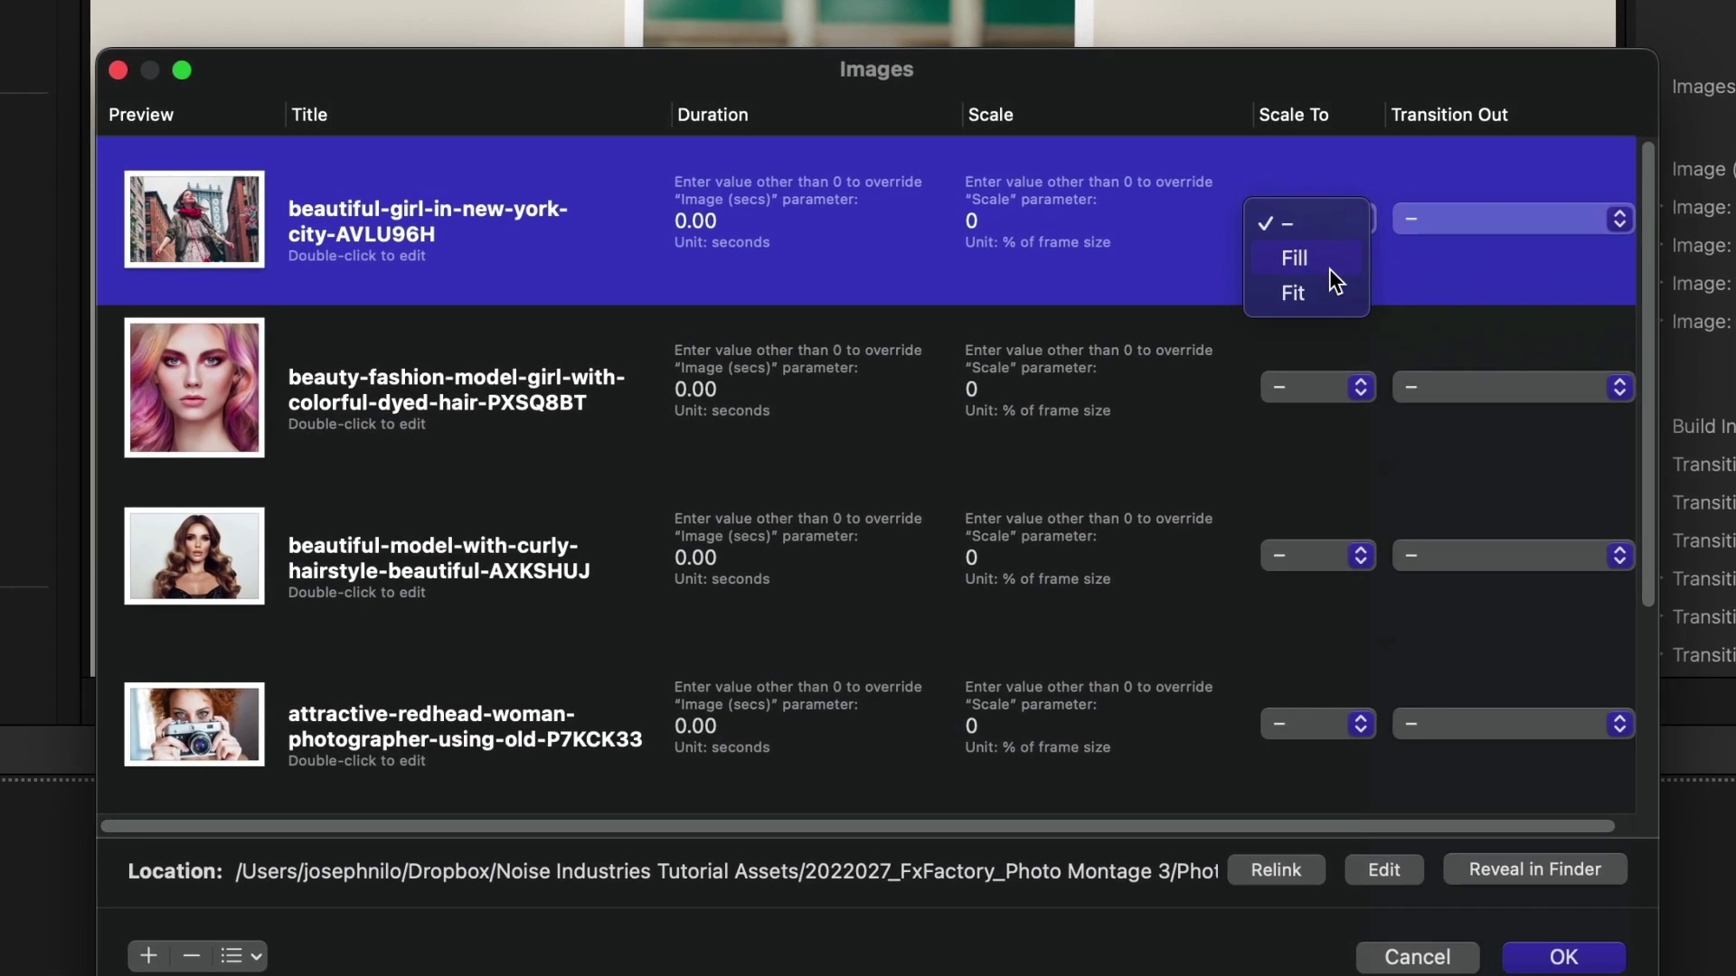
{"action": "left_click", "coordinate": [1347, 231]}
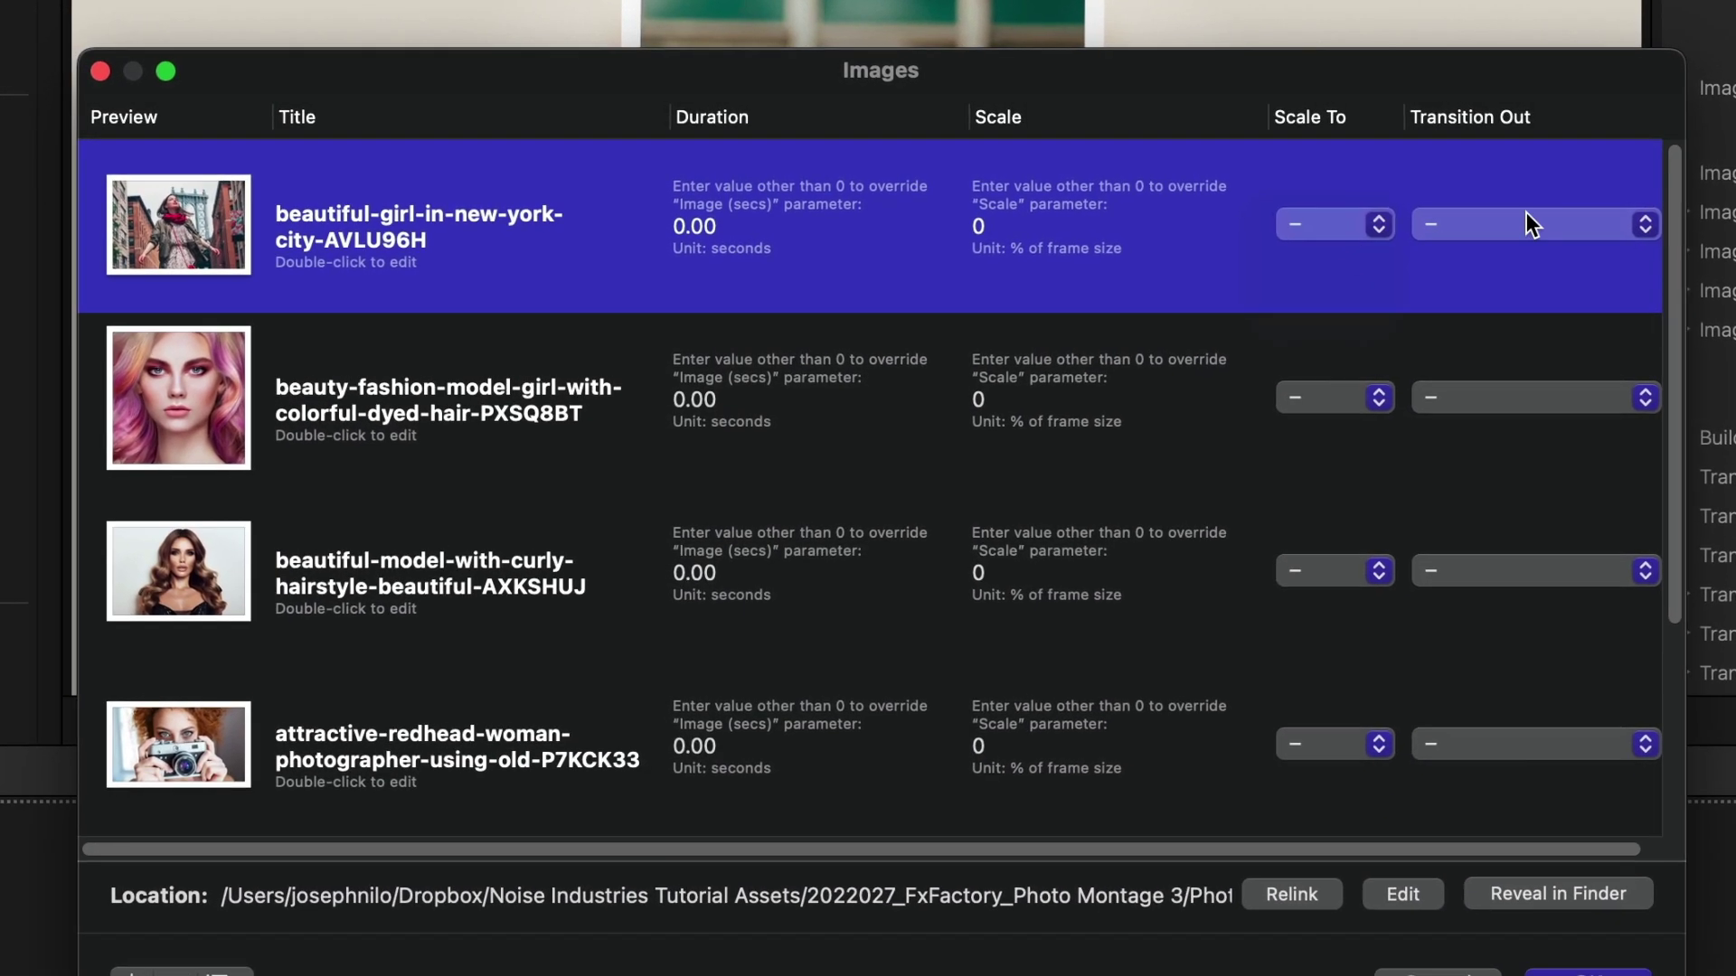
{"action": "left_click", "coordinate": [1559, 222]}
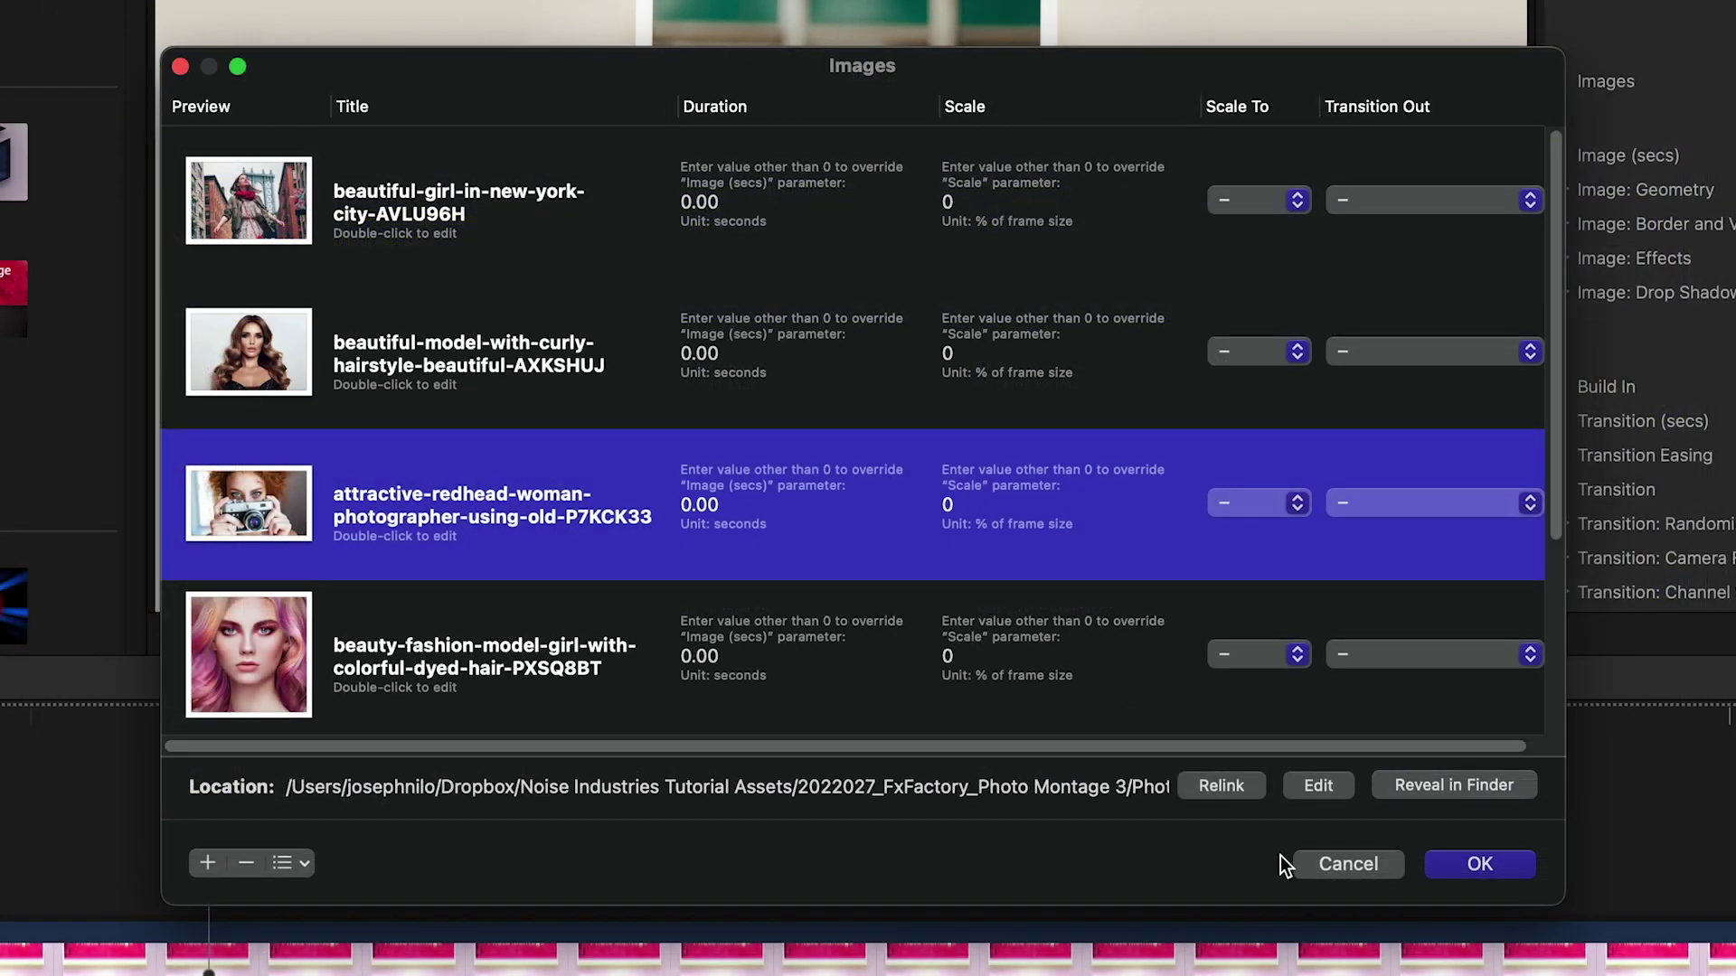
{"action": "left_click", "coordinate": [1480, 864]}
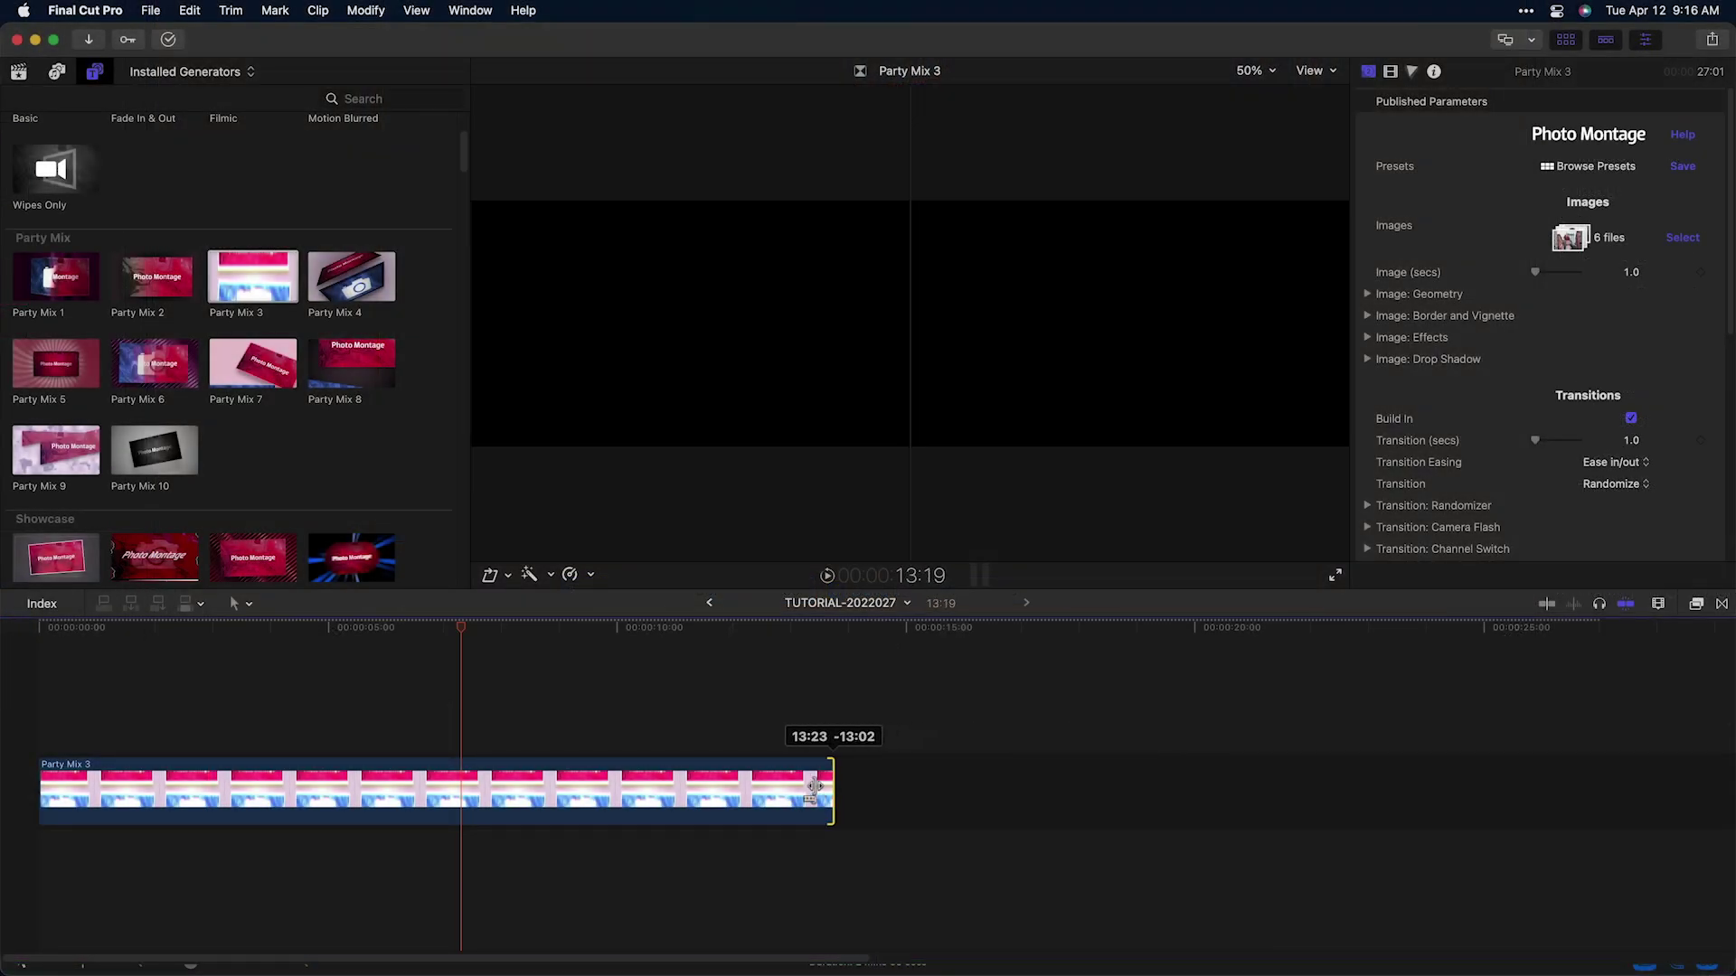
{"action": "mouse_move", "coordinate": [813, 789]}
{"action": "left_mouse_down"}
{"action": "mouse_move", "coordinate": [737, 791]}
{"action": "mouse_move", "coordinate": [785, 801]}
{"action": "left_mouse_up"}
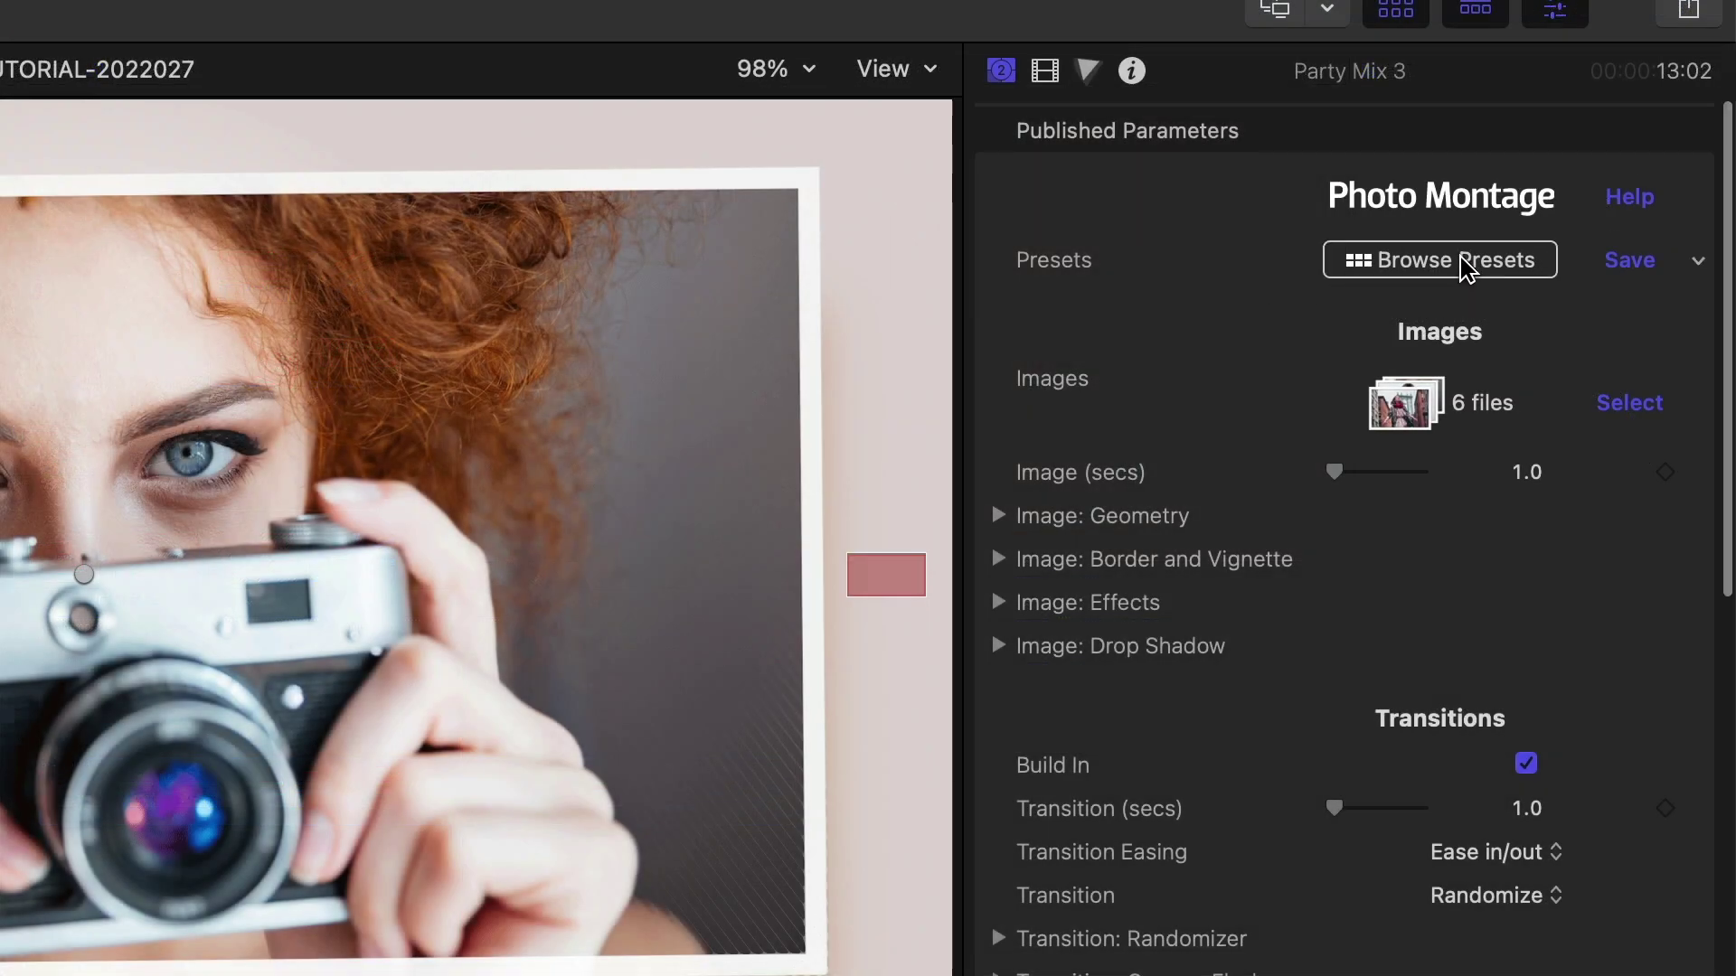
{"action": "left_click", "coordinate": [1465, 268]}
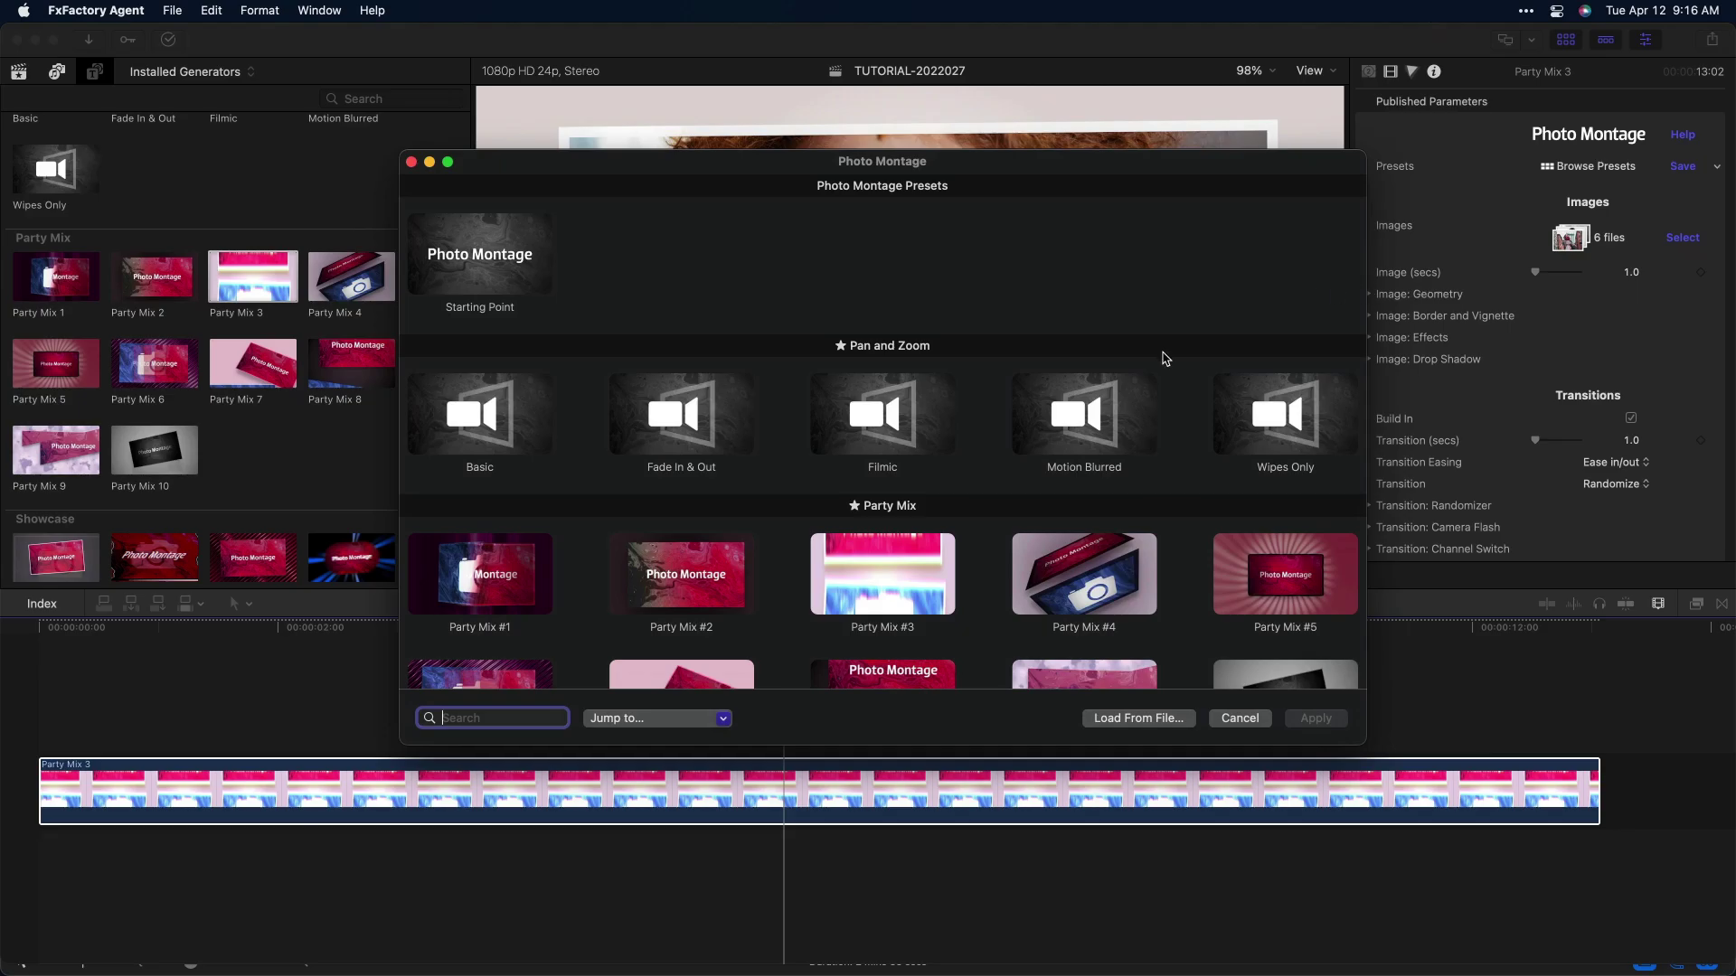
{"action": "scroll", "coordinate": [1162, 358], "scroll_direction": "down", "scroll_amount": 3}
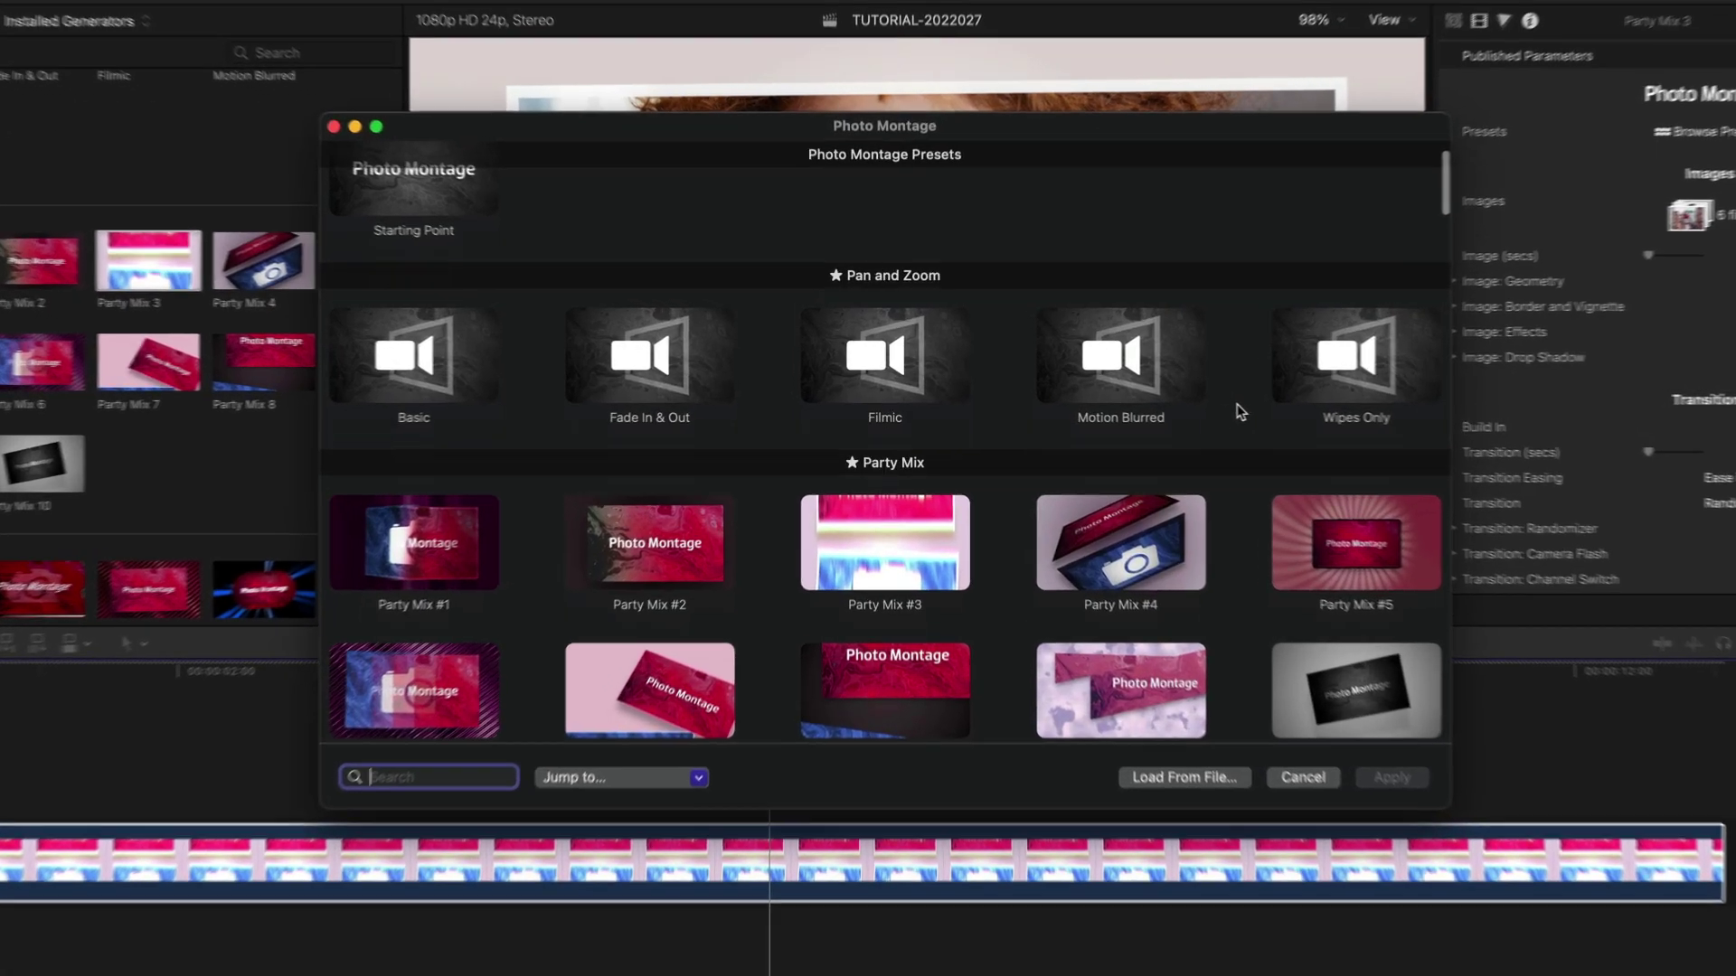
{"action": "scroll", "coordinate": [1257, 427], "scroll_direction": "down", "scroll_amount": 2}
{"action": "scroll", "coordinate": [1257, 428], "scroll_direction": "down", "scroll_amount": 1}
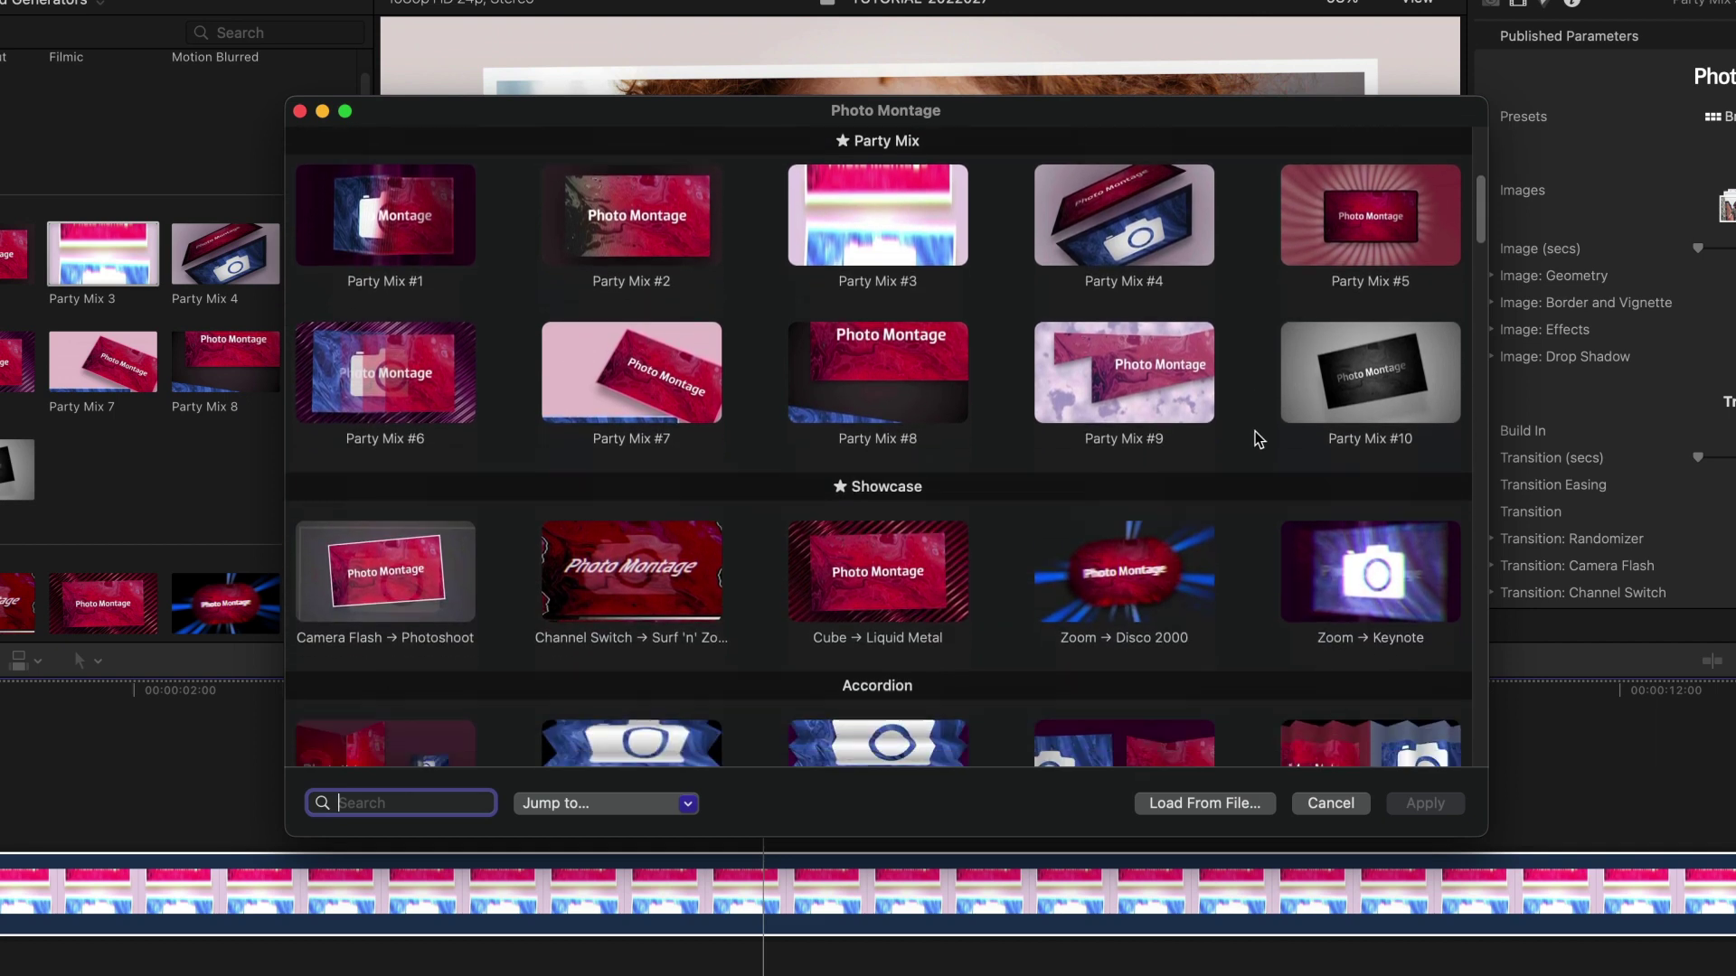
{"action": "scroll", "coordinate": [1254, 432], "scroll_direction": "down", "scroll_amount": 2}
{"action": "scroll", "coordinate": [1252, 434], "scroll_direction": "down", "scroll_amount": 3}
{"action": "left_click", "coordinate": [589, 800]}
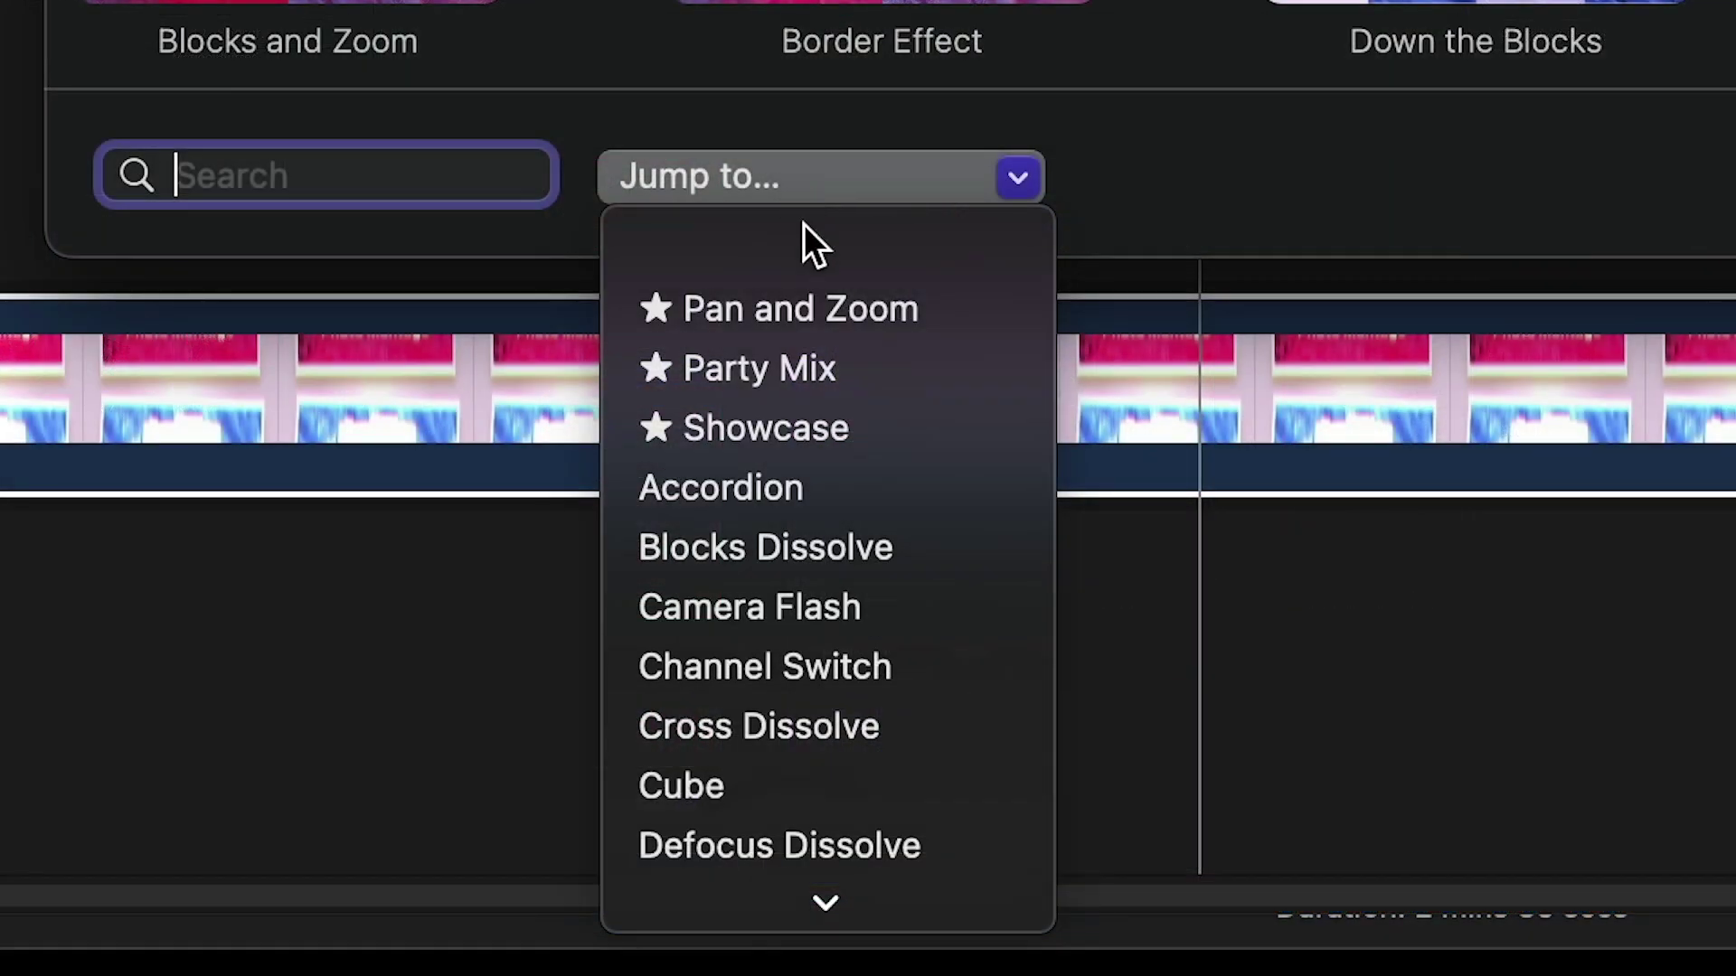
{"action": "left_click", "coordinate": [831, 487]}
{"action": "type", "text": "flash"}
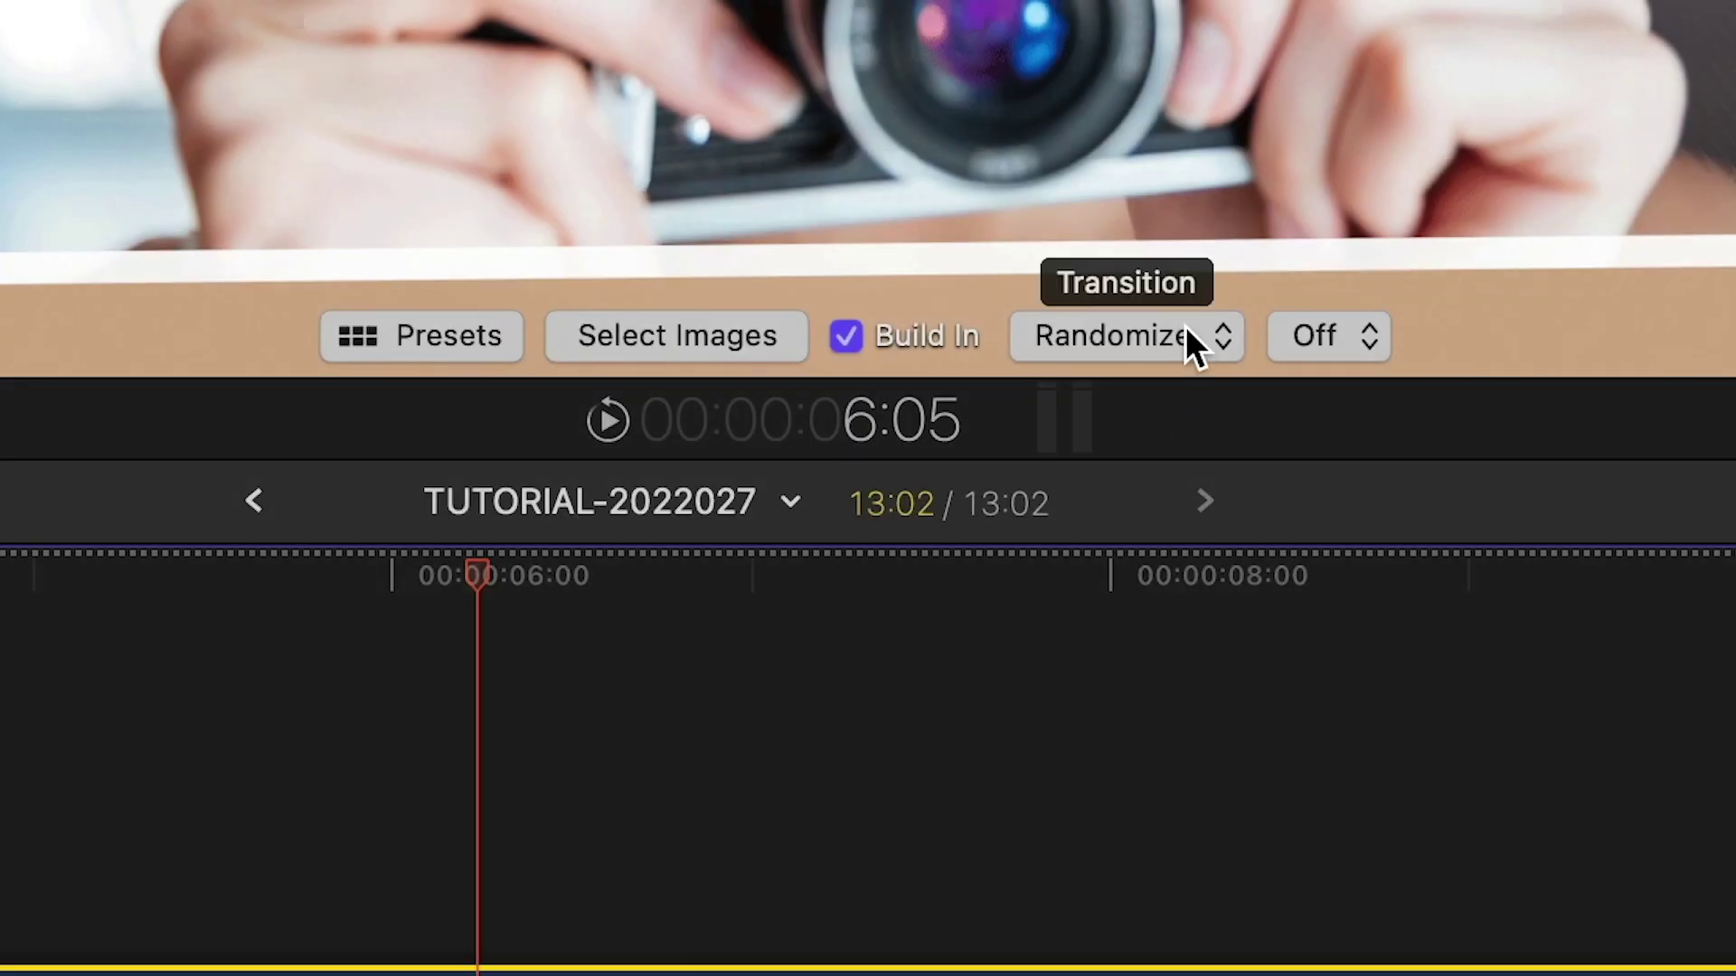
{"action": "left_click", "coordinate": [1215, 340]}
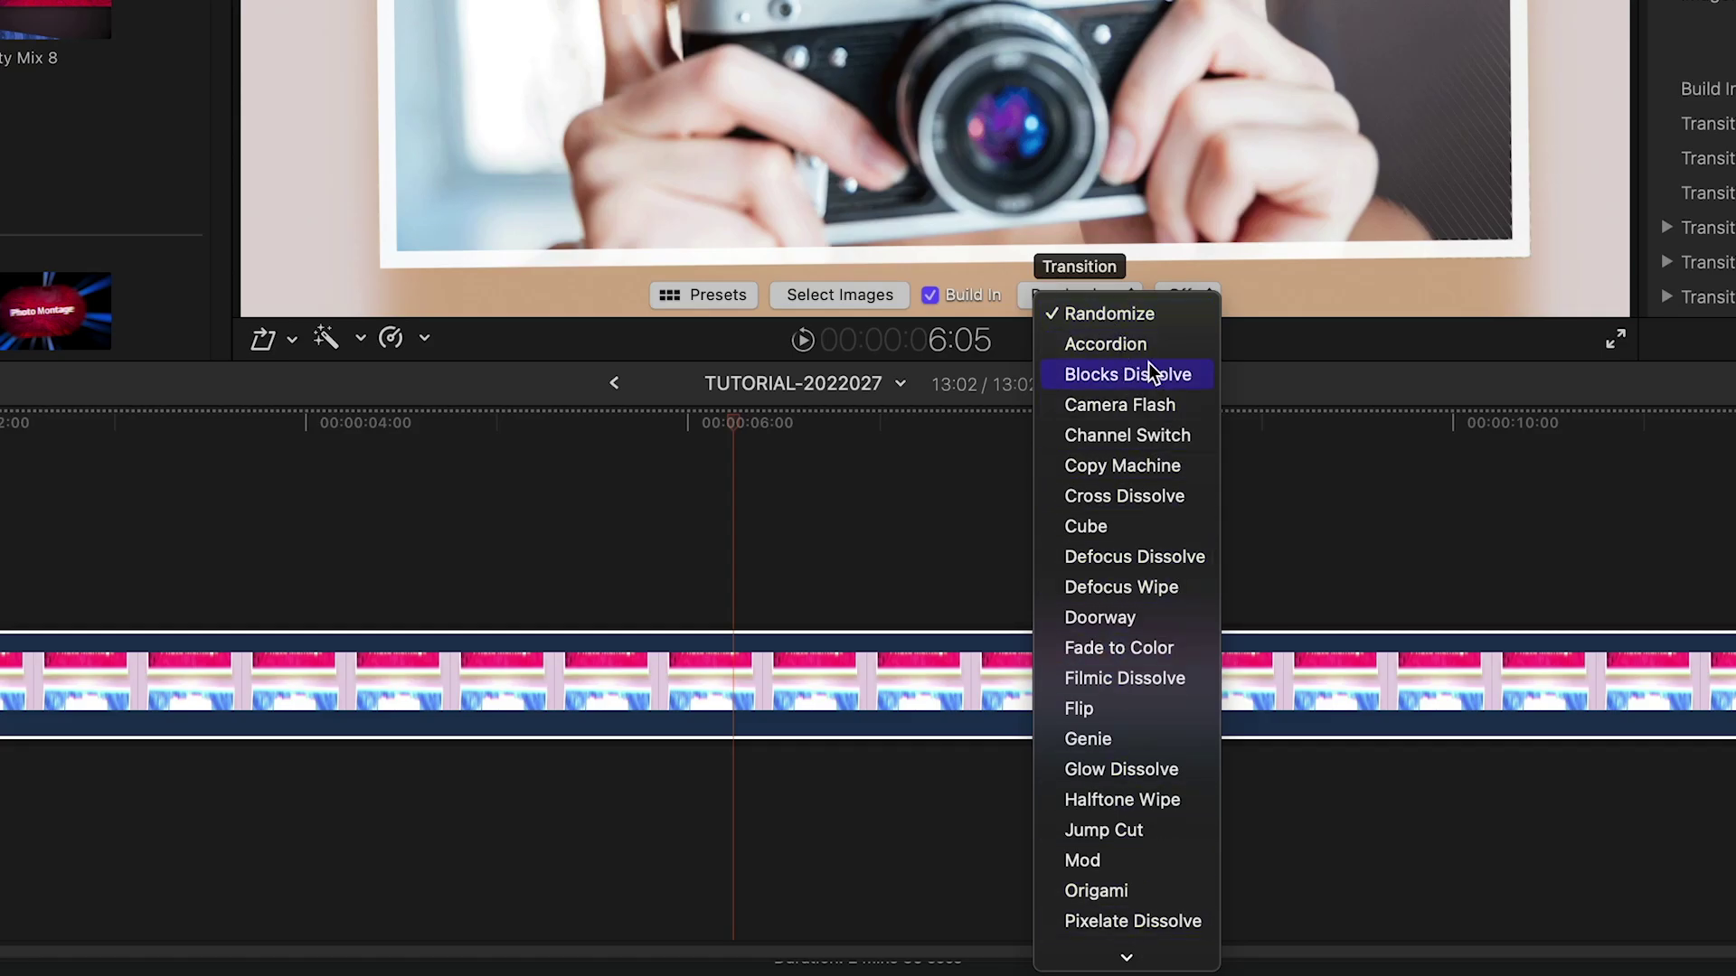
{"action": "left_click", "coordinate": [1191, 295]}
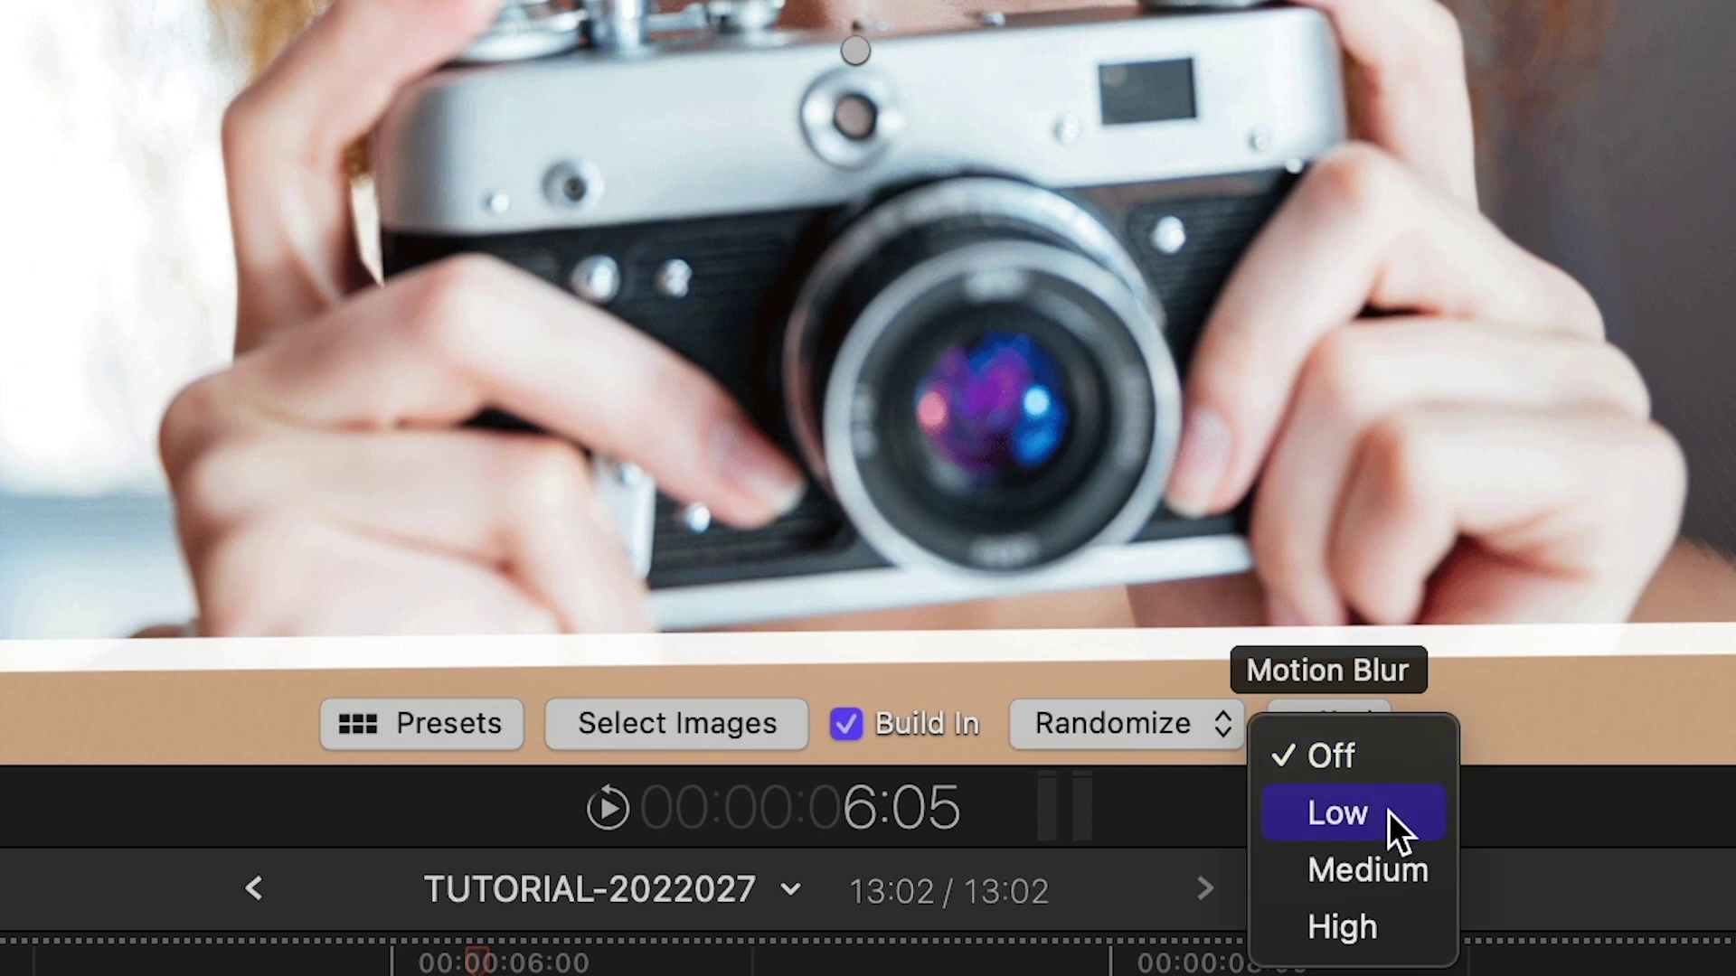
{"action": "left_click", "coordinate": [1396, 957]}
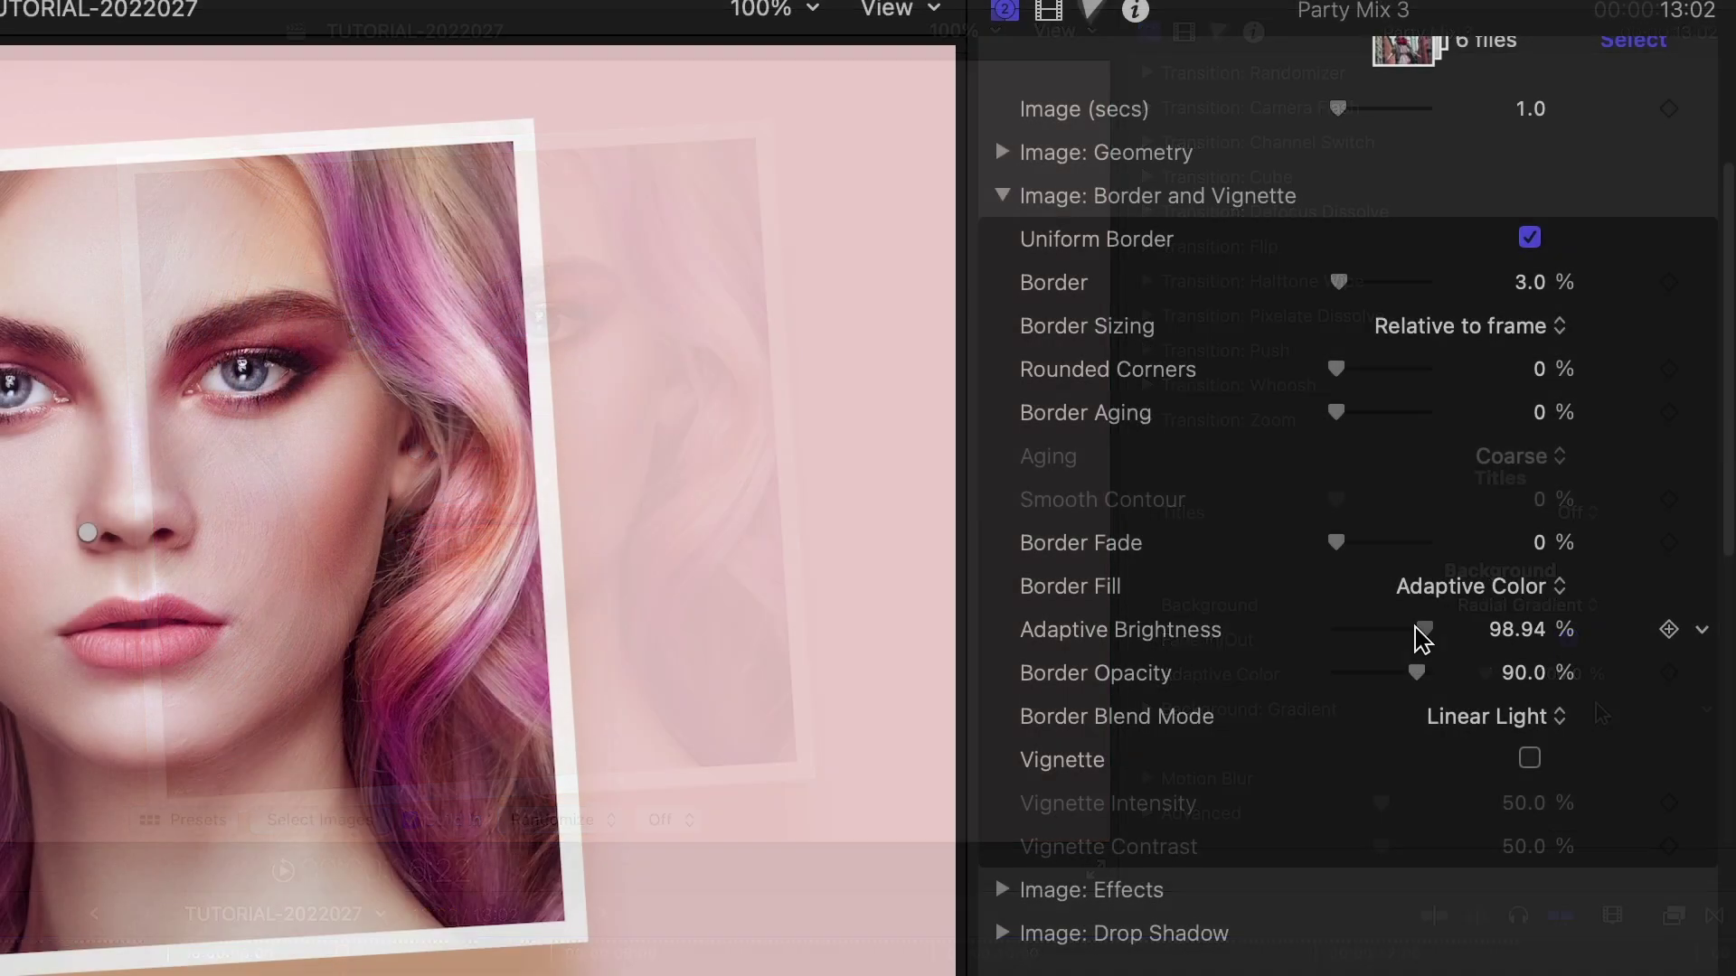
- Lower the border's adaptive brightness, add aging, and close the Colors window
{"action": "mouse_move", "coordinate": [1415, 633]}
{"action": "left_mouse_down"}
{"action": "mouse_move", "coordinate": [1286, 657]}
{"action": "mouse_move", "coordinate": [1407, 659]}
{"action": "mouse_move", "coordinate": [1375, 671]}
{"action": "mouse_move", "coordinate": [1411, 675]}
{"action": "left_mouse_up"}
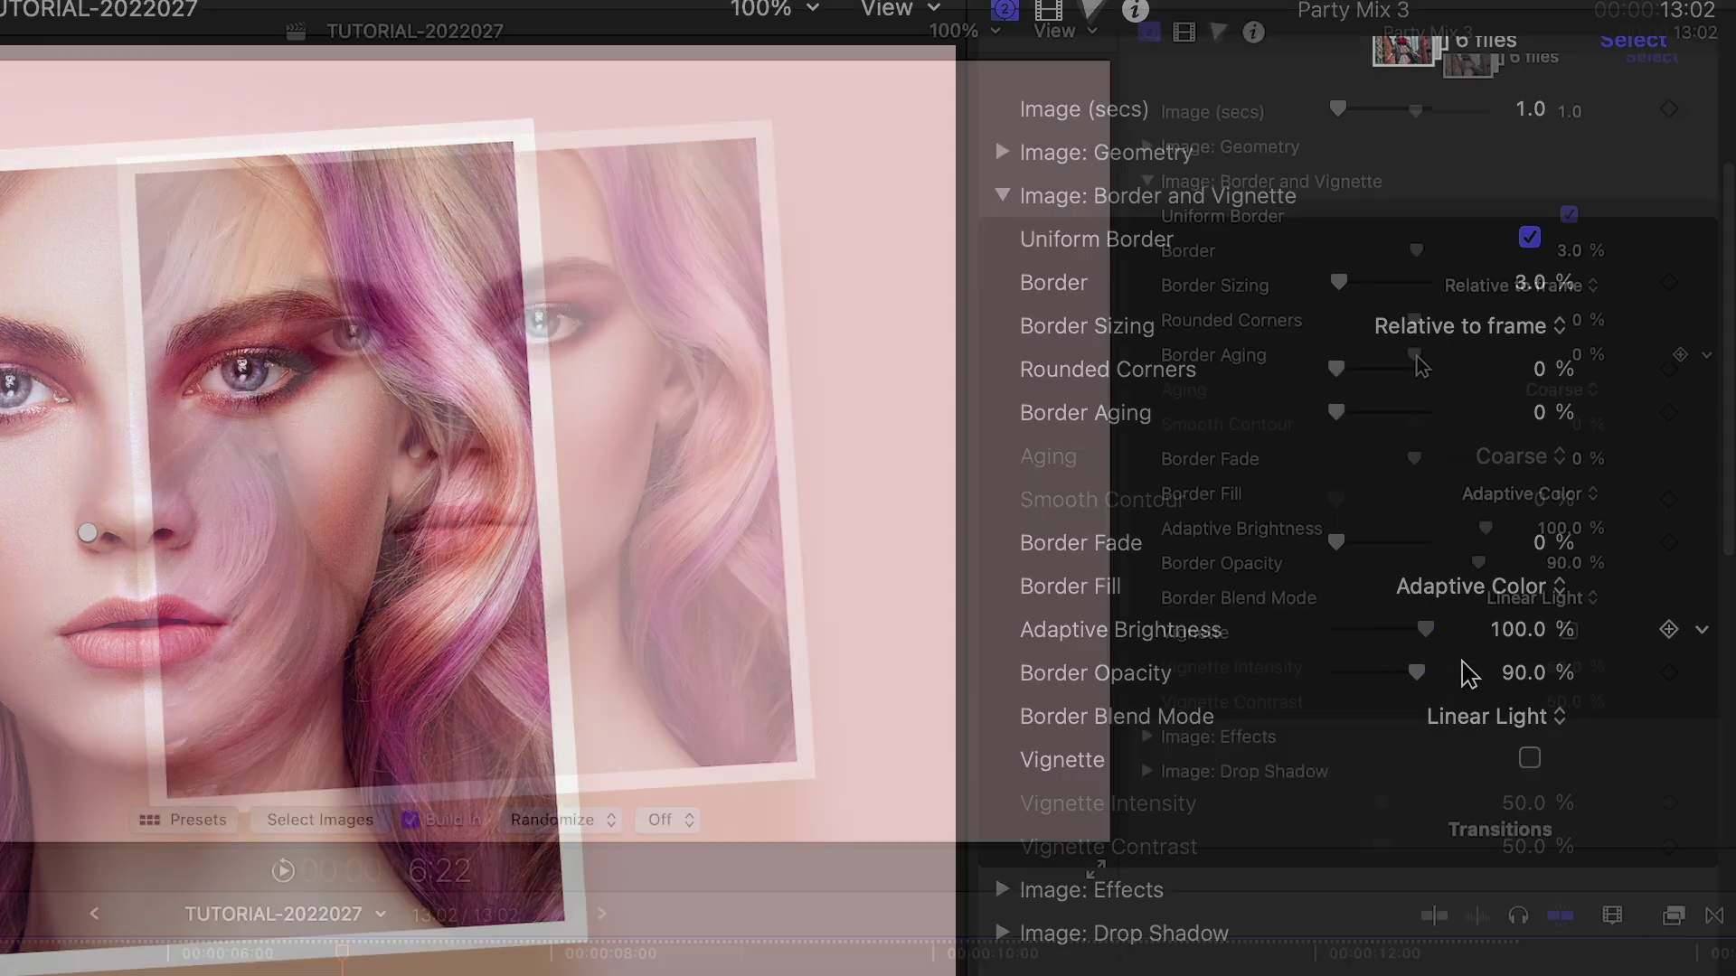
{"action": "mouse_move", "coordinate": [1415, 355]}
{"action": "left_mouse_down"}
{"action": "mouse_move", "coordinate": [1487, 358]}
{"action": "mouse_move", "coordinate": [1406, 373]}
{"action": "mouse_move", "coordinate": [1466, 425]}
{"action": "left_mouse_up"}
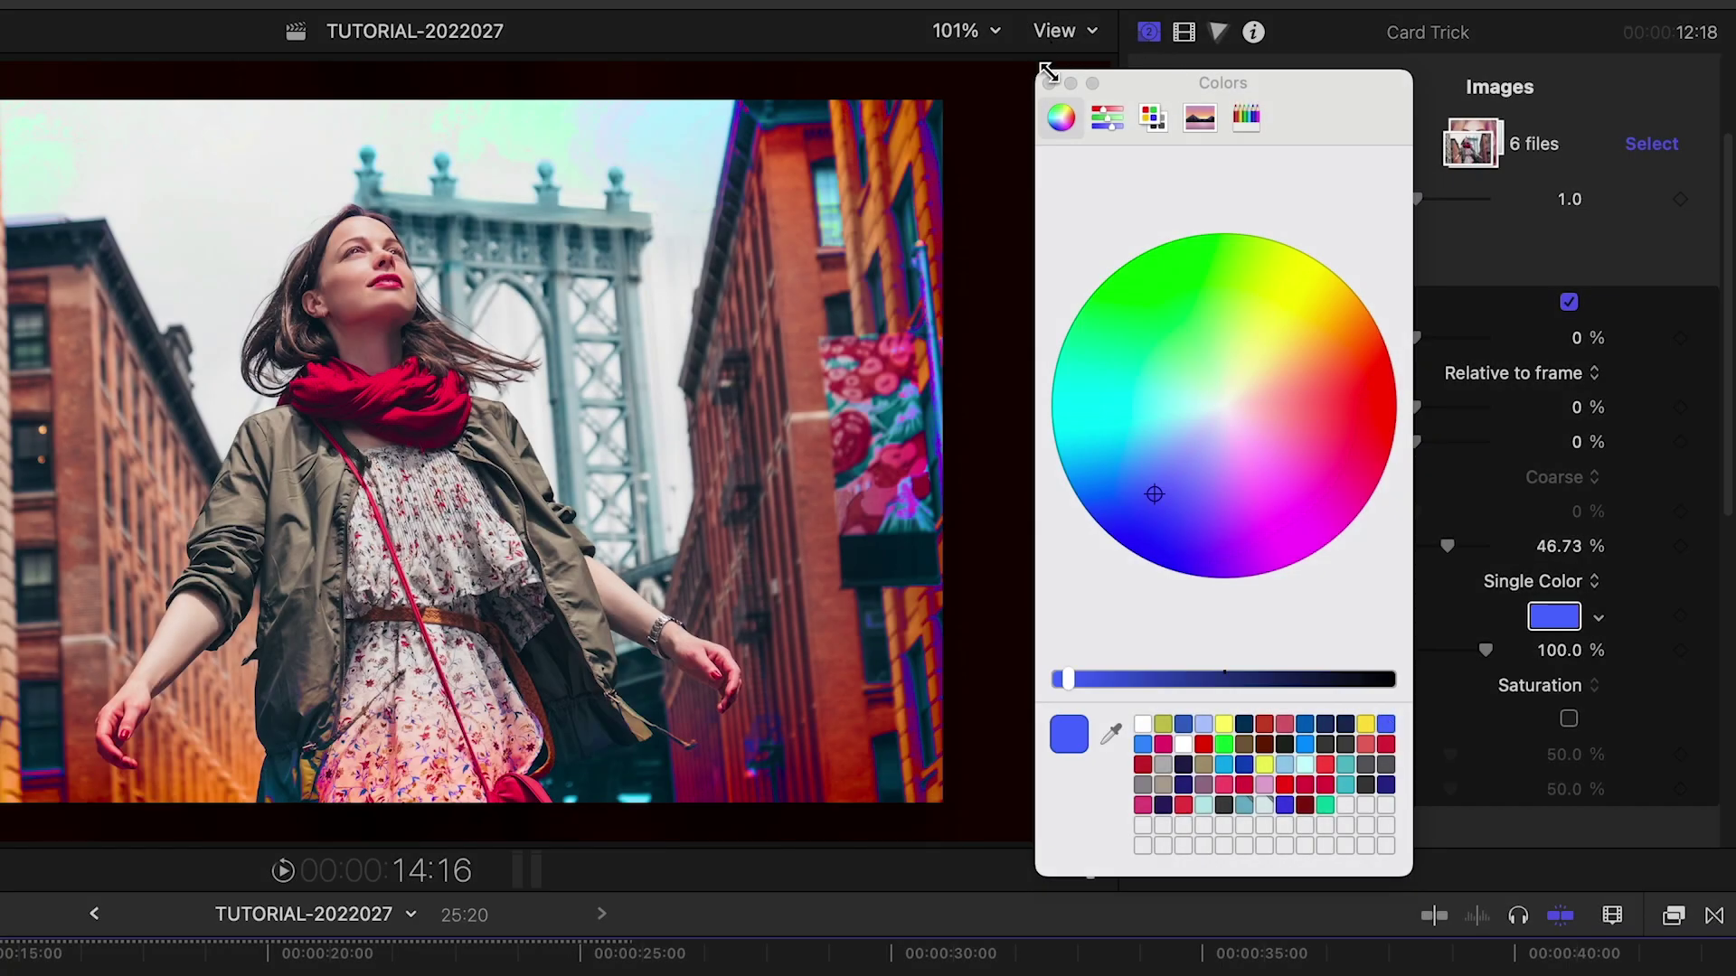
{"action": "left_click", "coordinate": [1051, 83]}
- Set the Border Blend Mode to Hue, then to Subtract
{"action": "left_click", "coordinate": [1539, 685]}
{"action": "left_click", "coordinate": [1529, 651]}
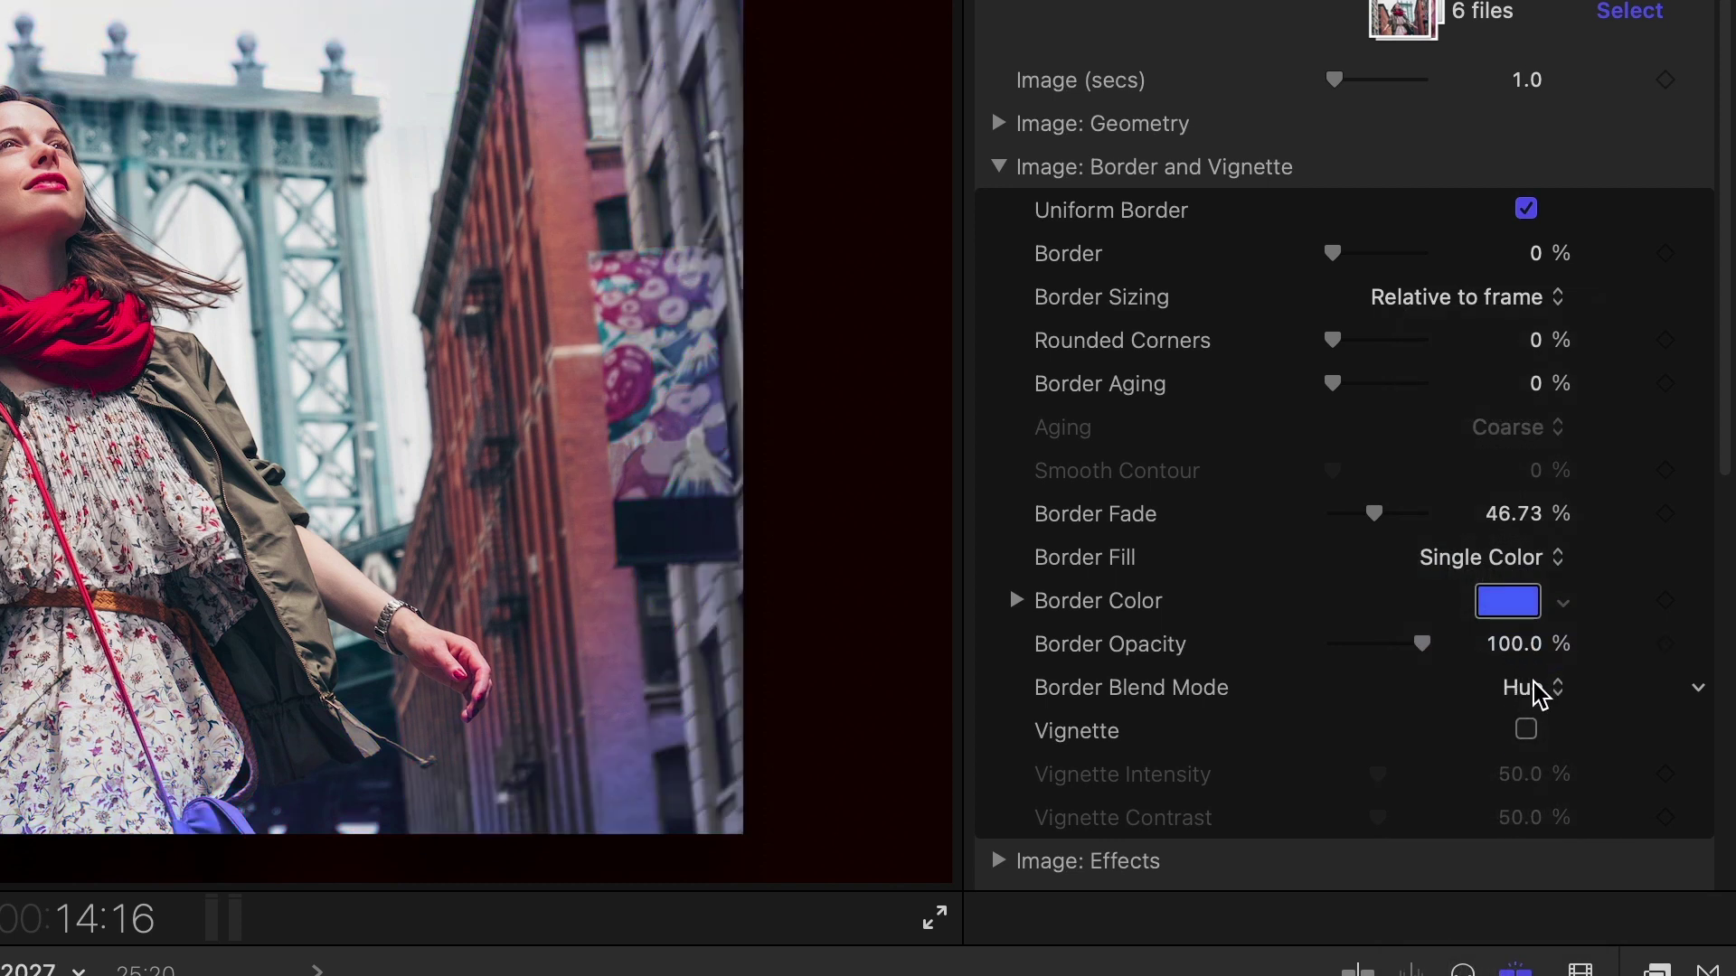
{"action": "left_click", "coordinate": [1533, 687]}
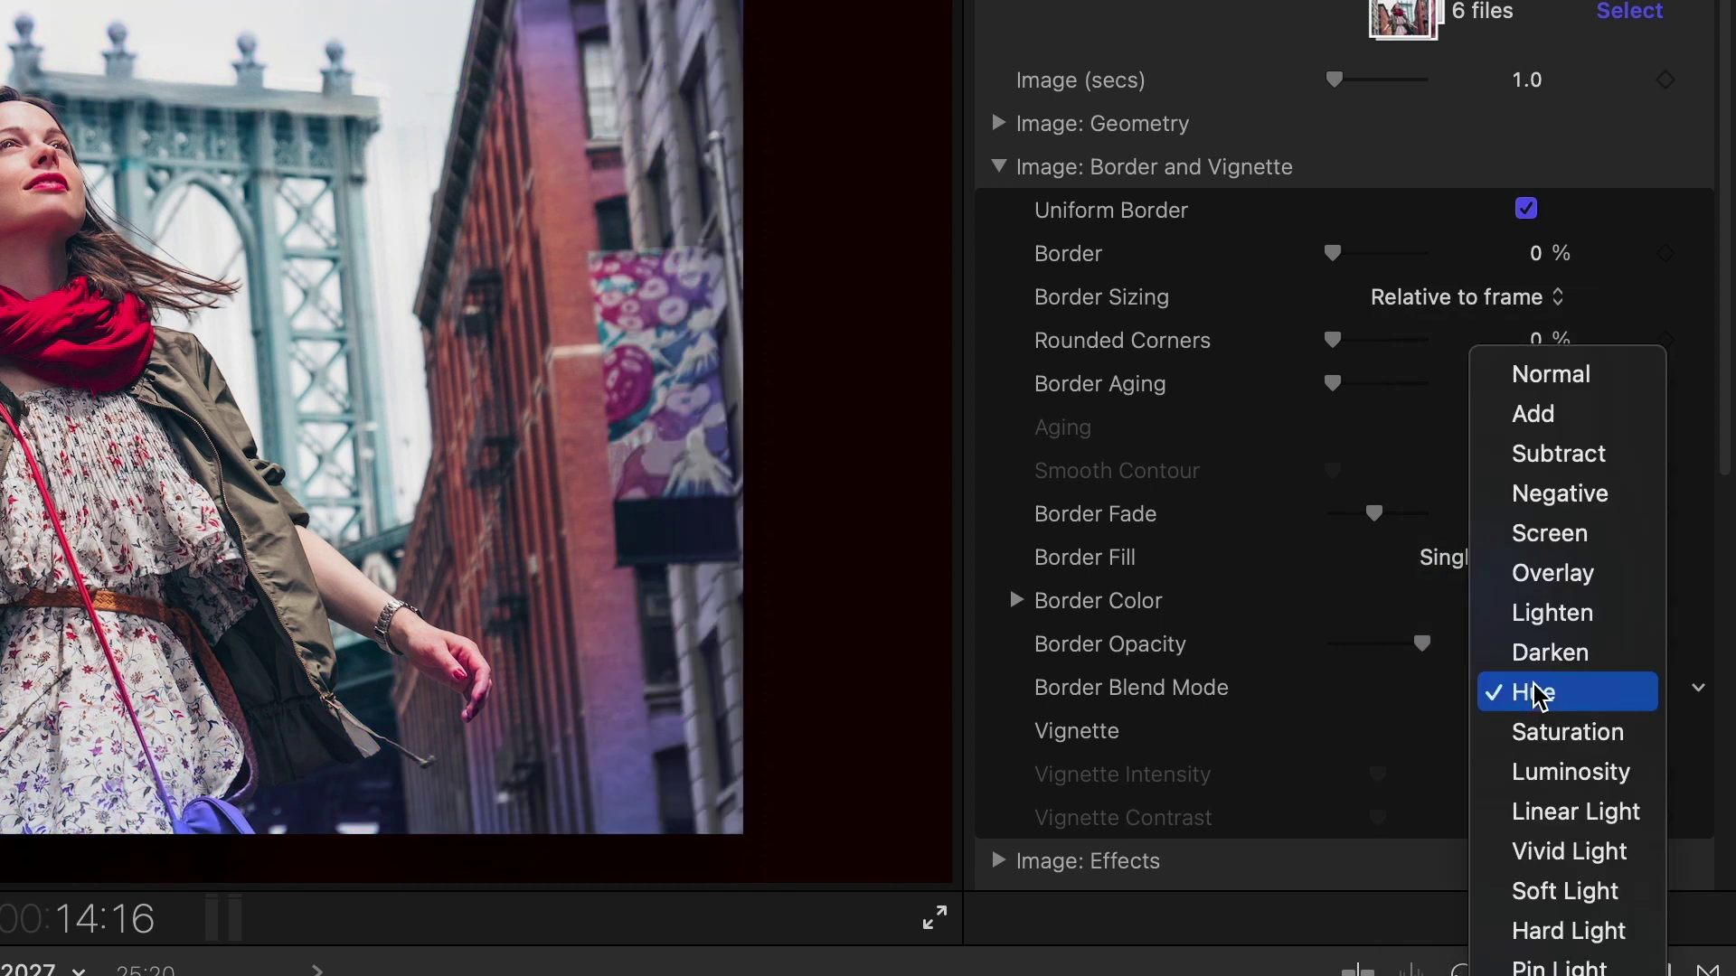
{"action": "left_click", "coordinate": [1552, 466]}
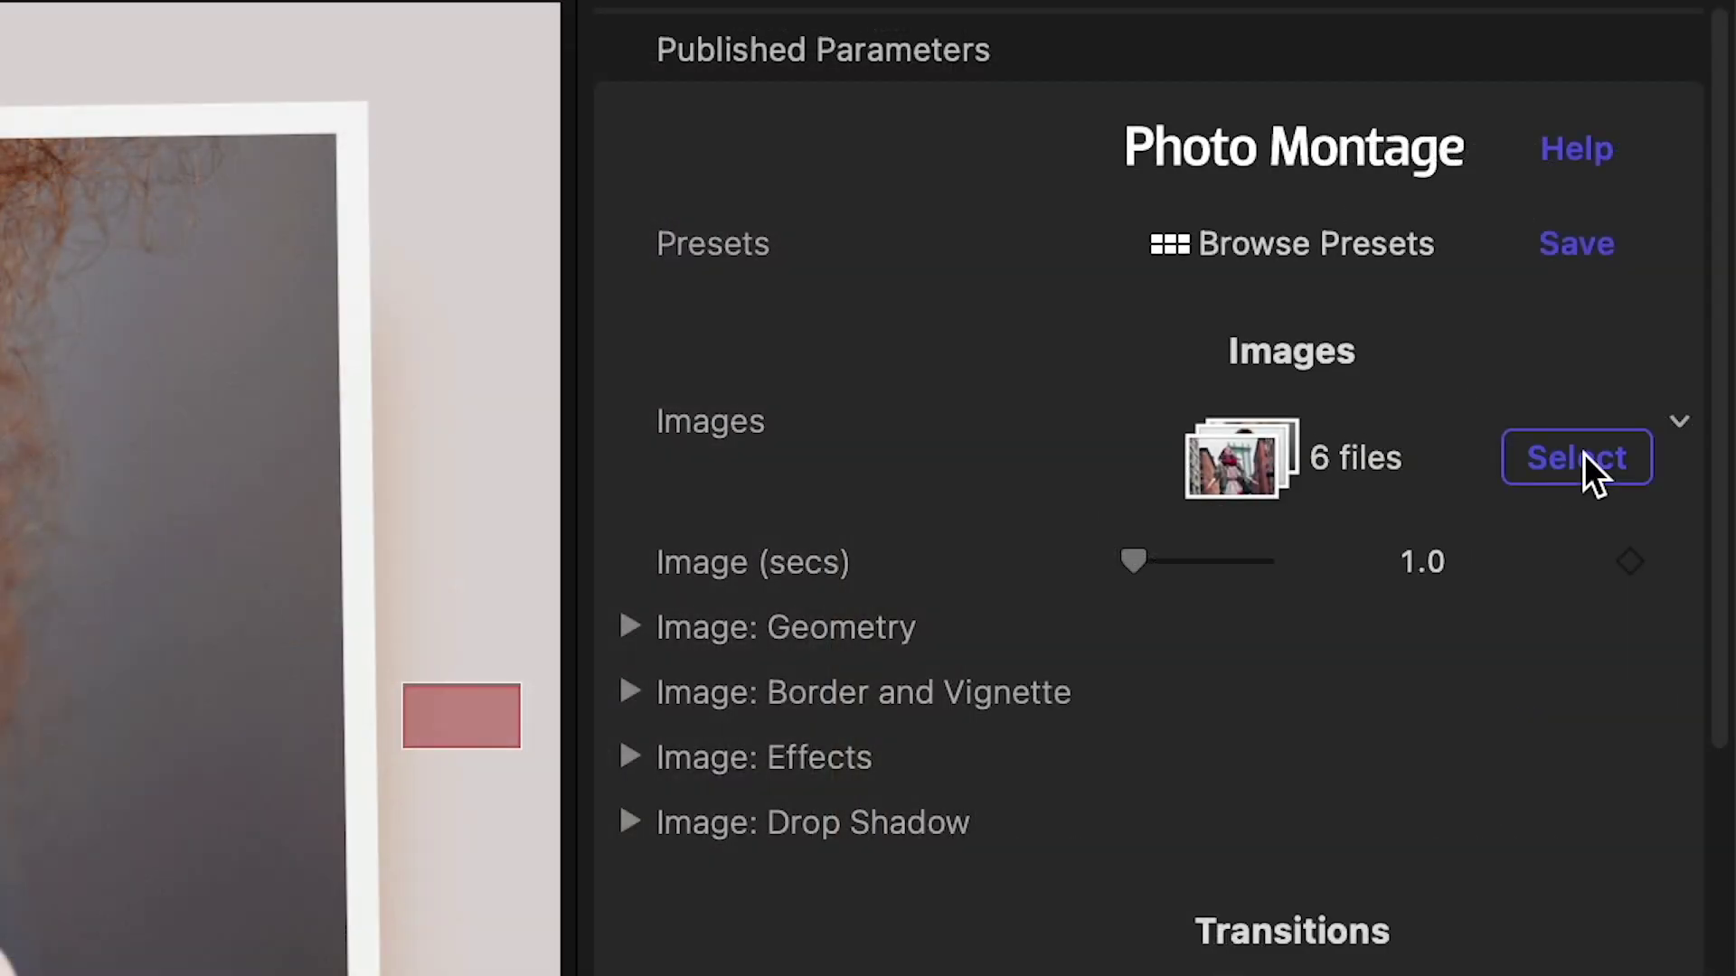
- Give the first photo, the New York street shot, a 2-second duration override
{"action": "left_click", "coordinate": [1585, 454]}
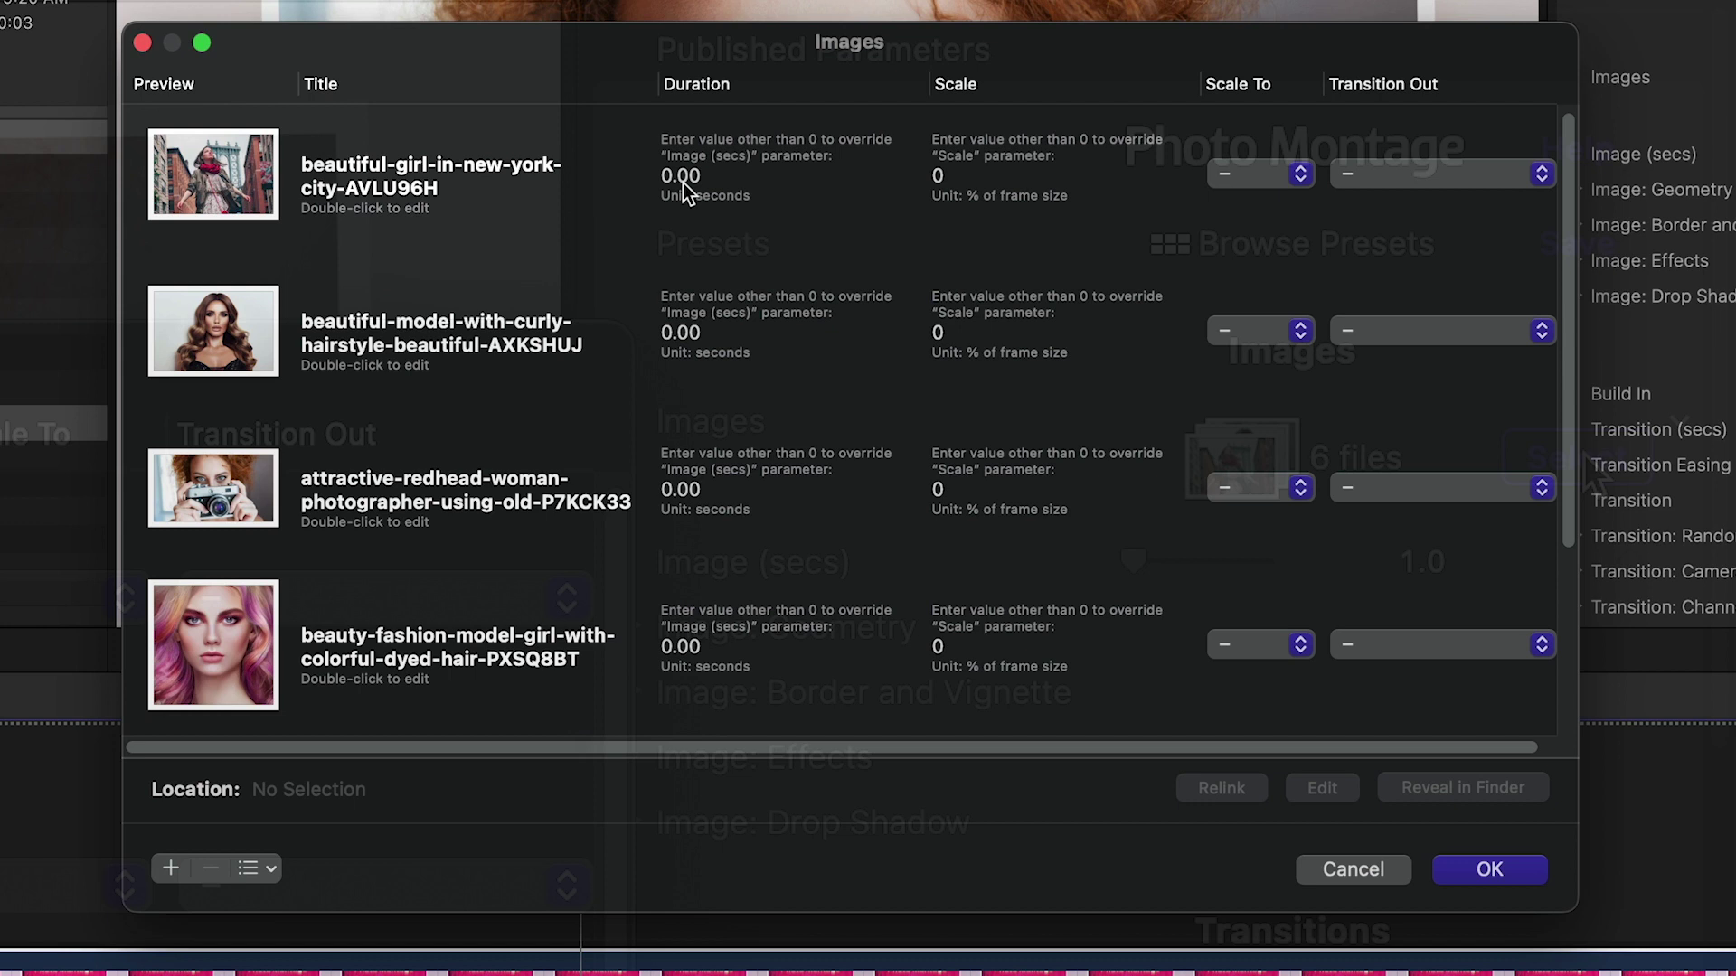
{"action": "double_click", "coordinate": [685, 184]}
{"action": "type", "text": "2."}
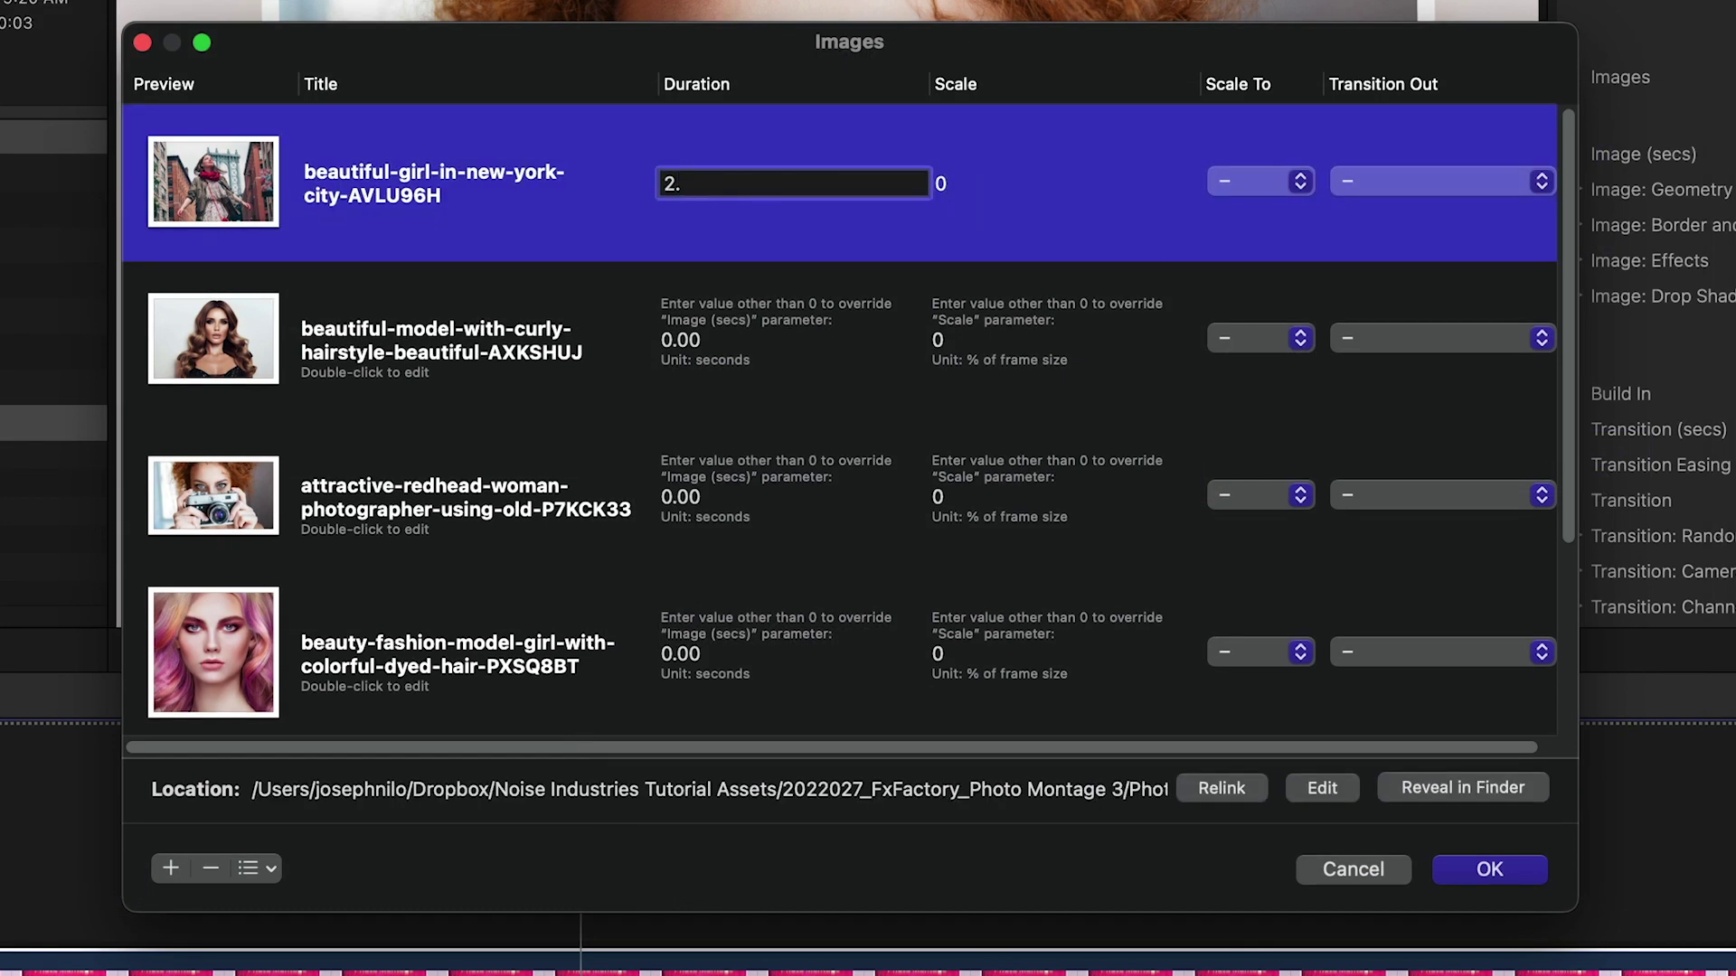
{"action": "key", "text": "Return"}
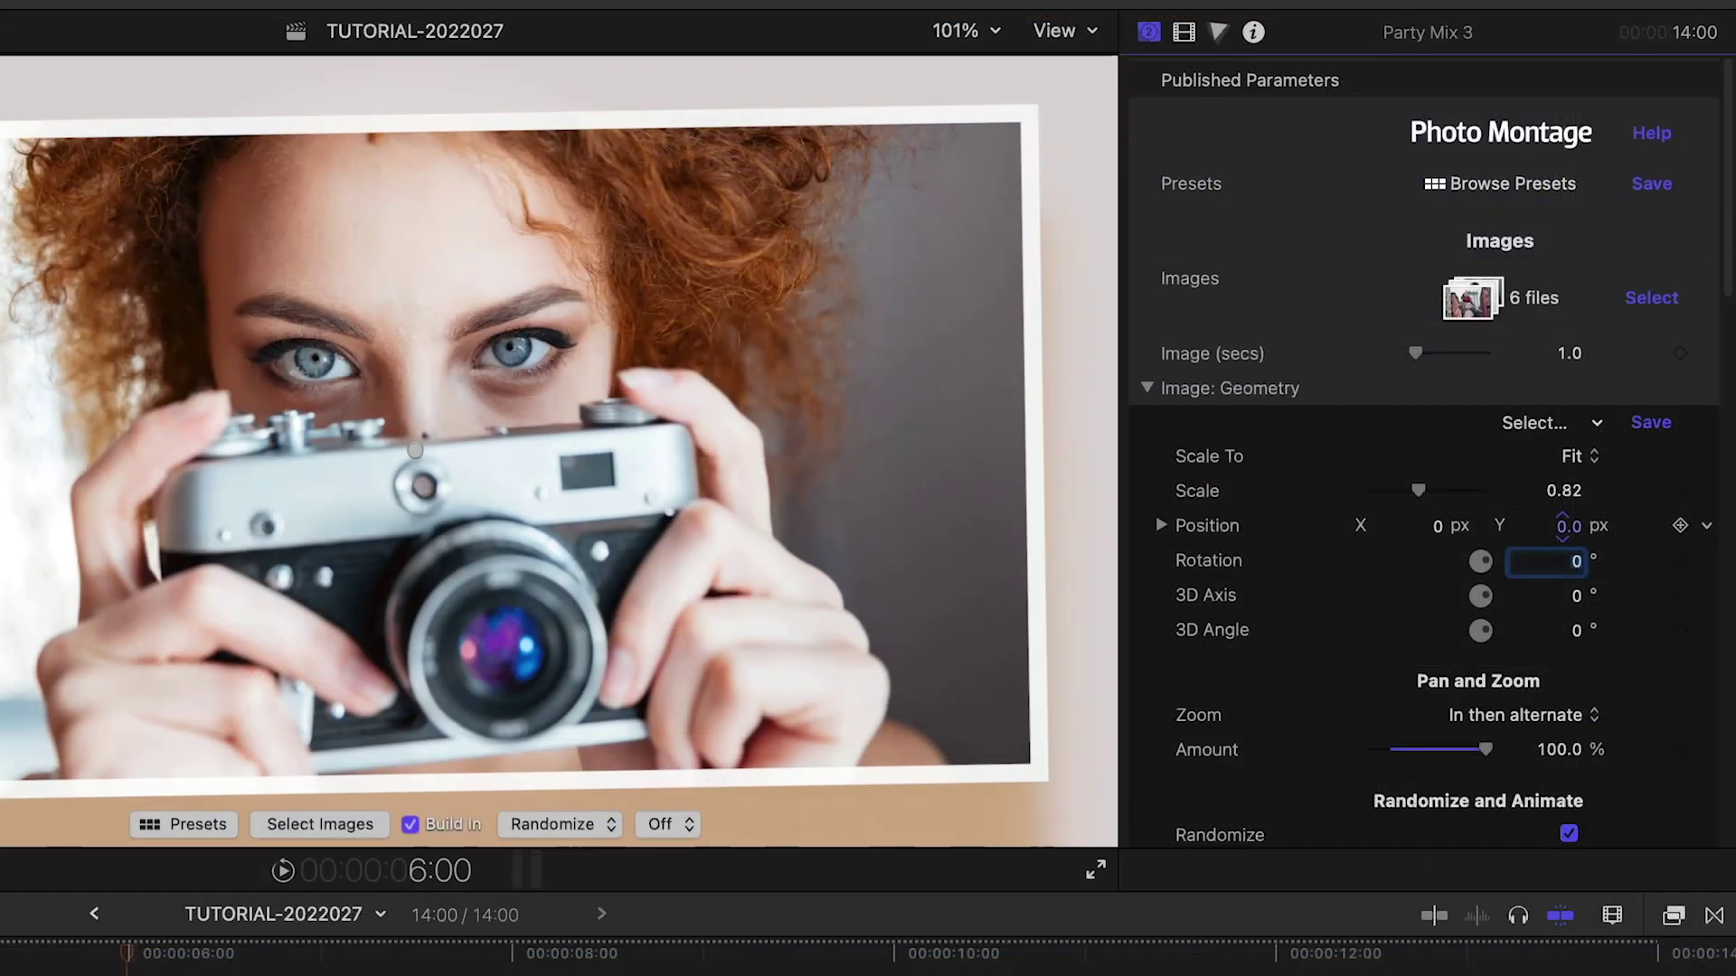
- Set the photos to 0.86 scale, adjust Position Y, and tilt the 3D angle
{"action": "left_click_drag", "start_coordinate": [1564, 520], "coordinate": [1562, 527]}
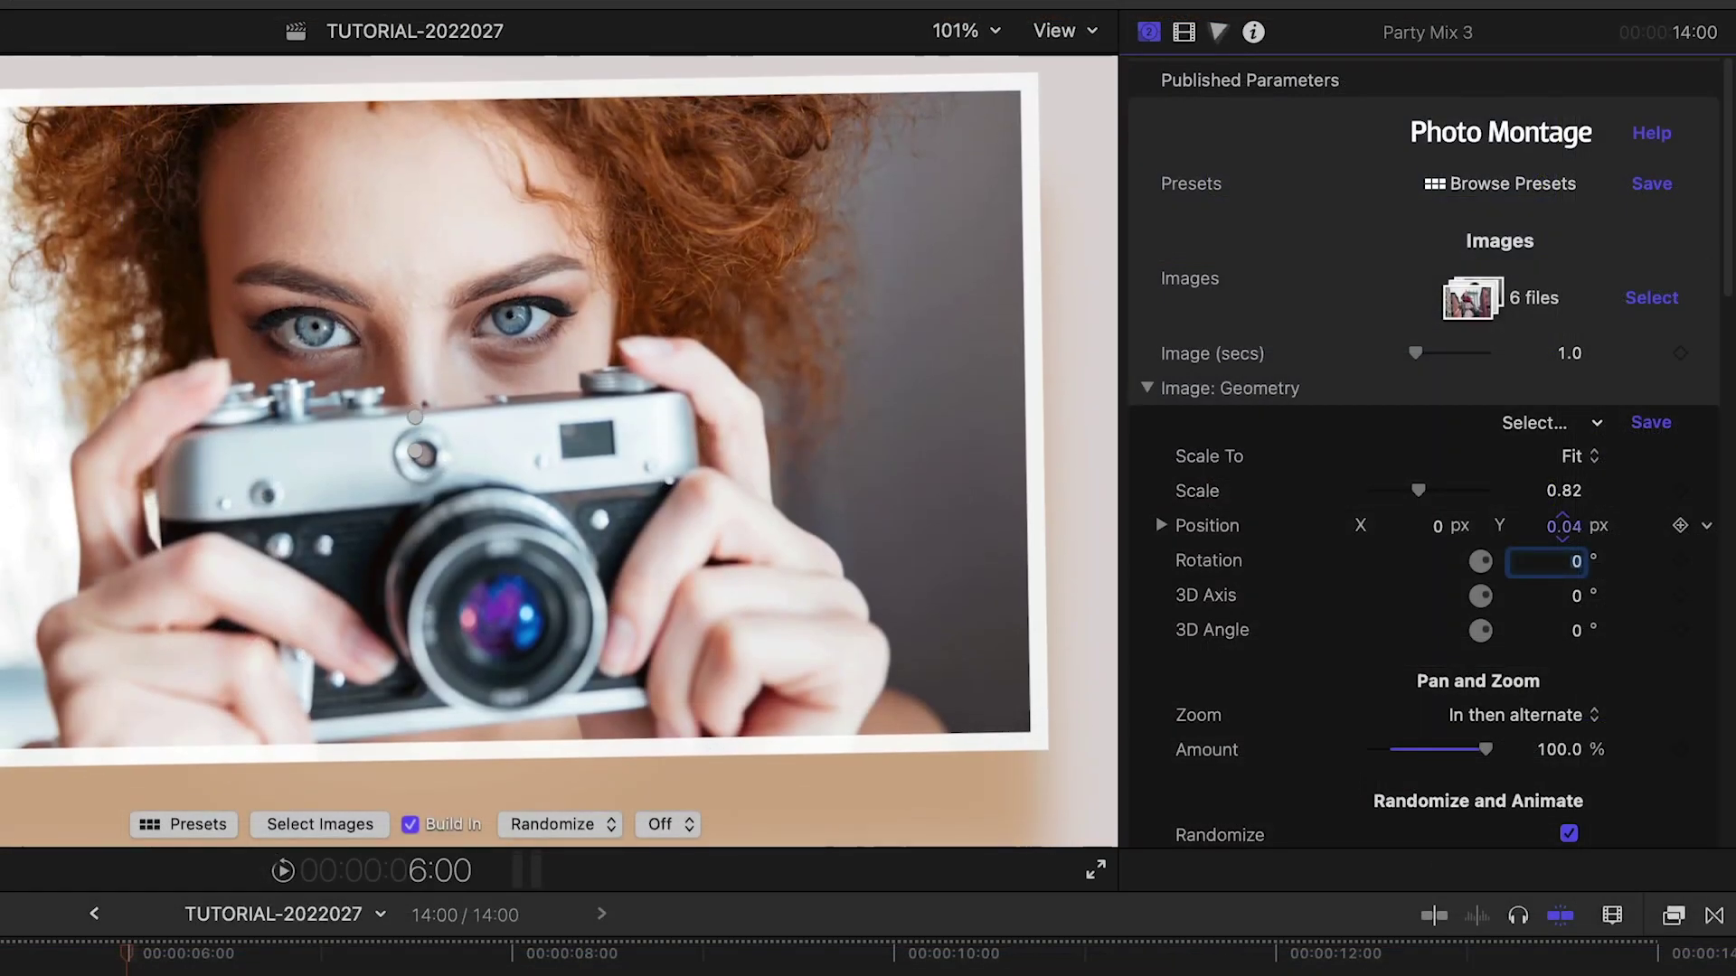
{"action": "left_click_drag", "start_coordinate": [1423, 499], "coordinate": [1427, 503]}
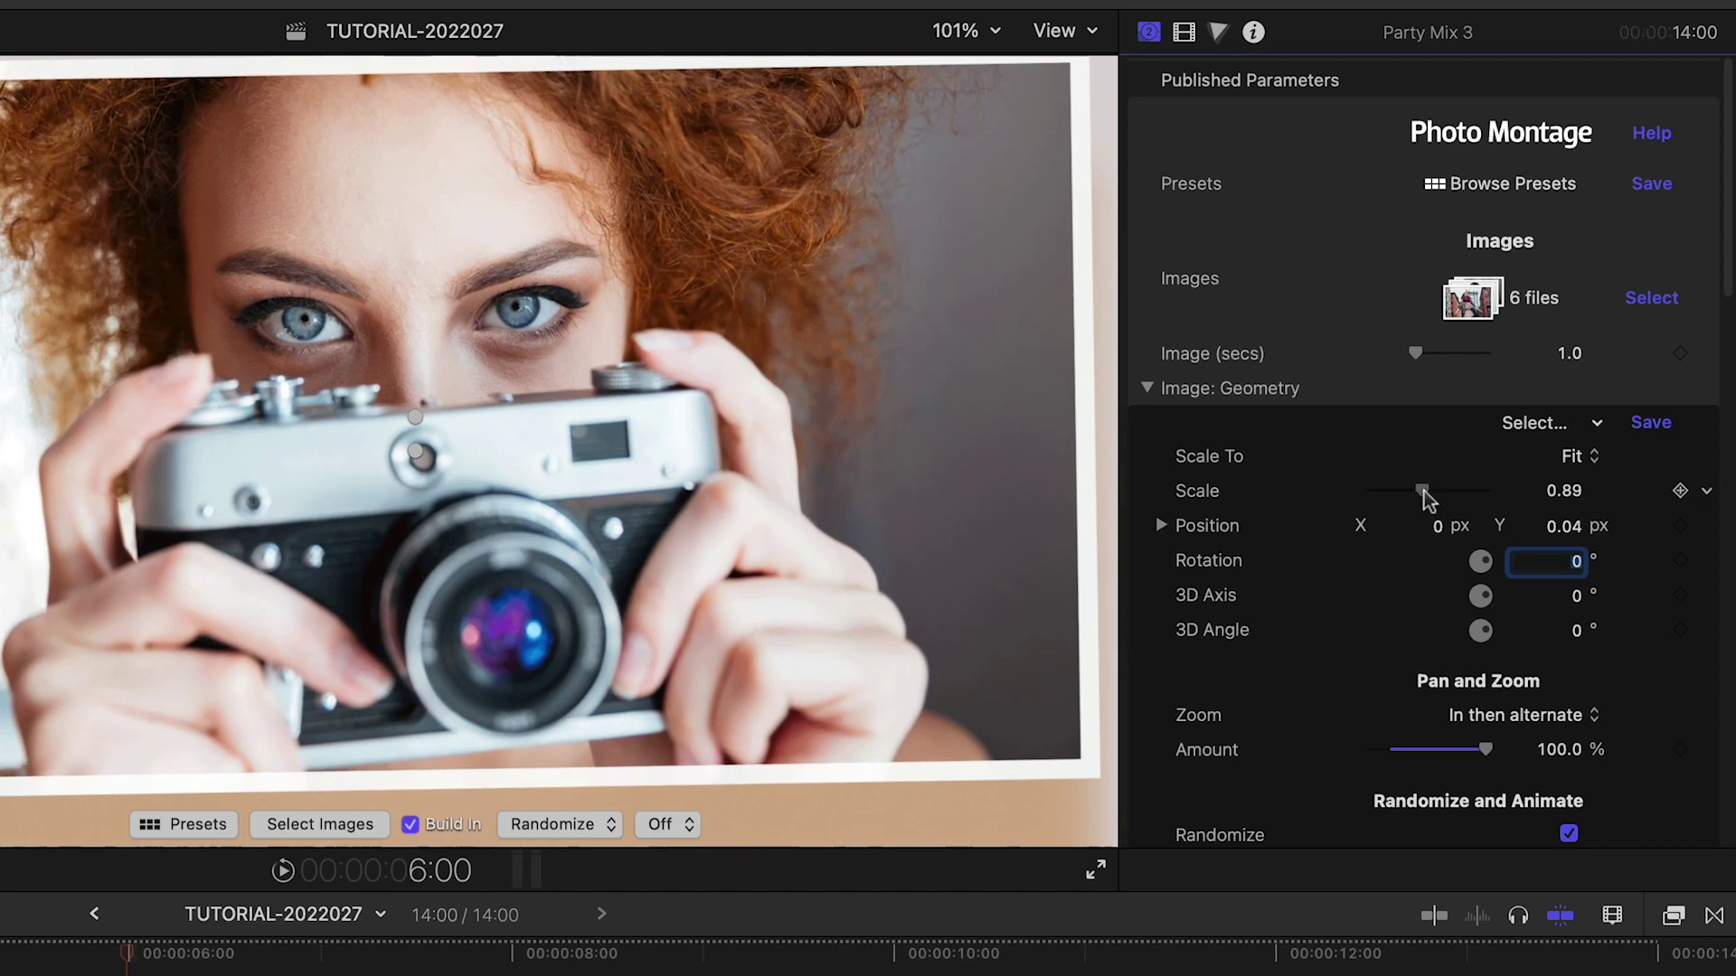
{"action": "left_click_drag", "start_coordinate": [1564, 522], "coordinate": [1563, 524]}
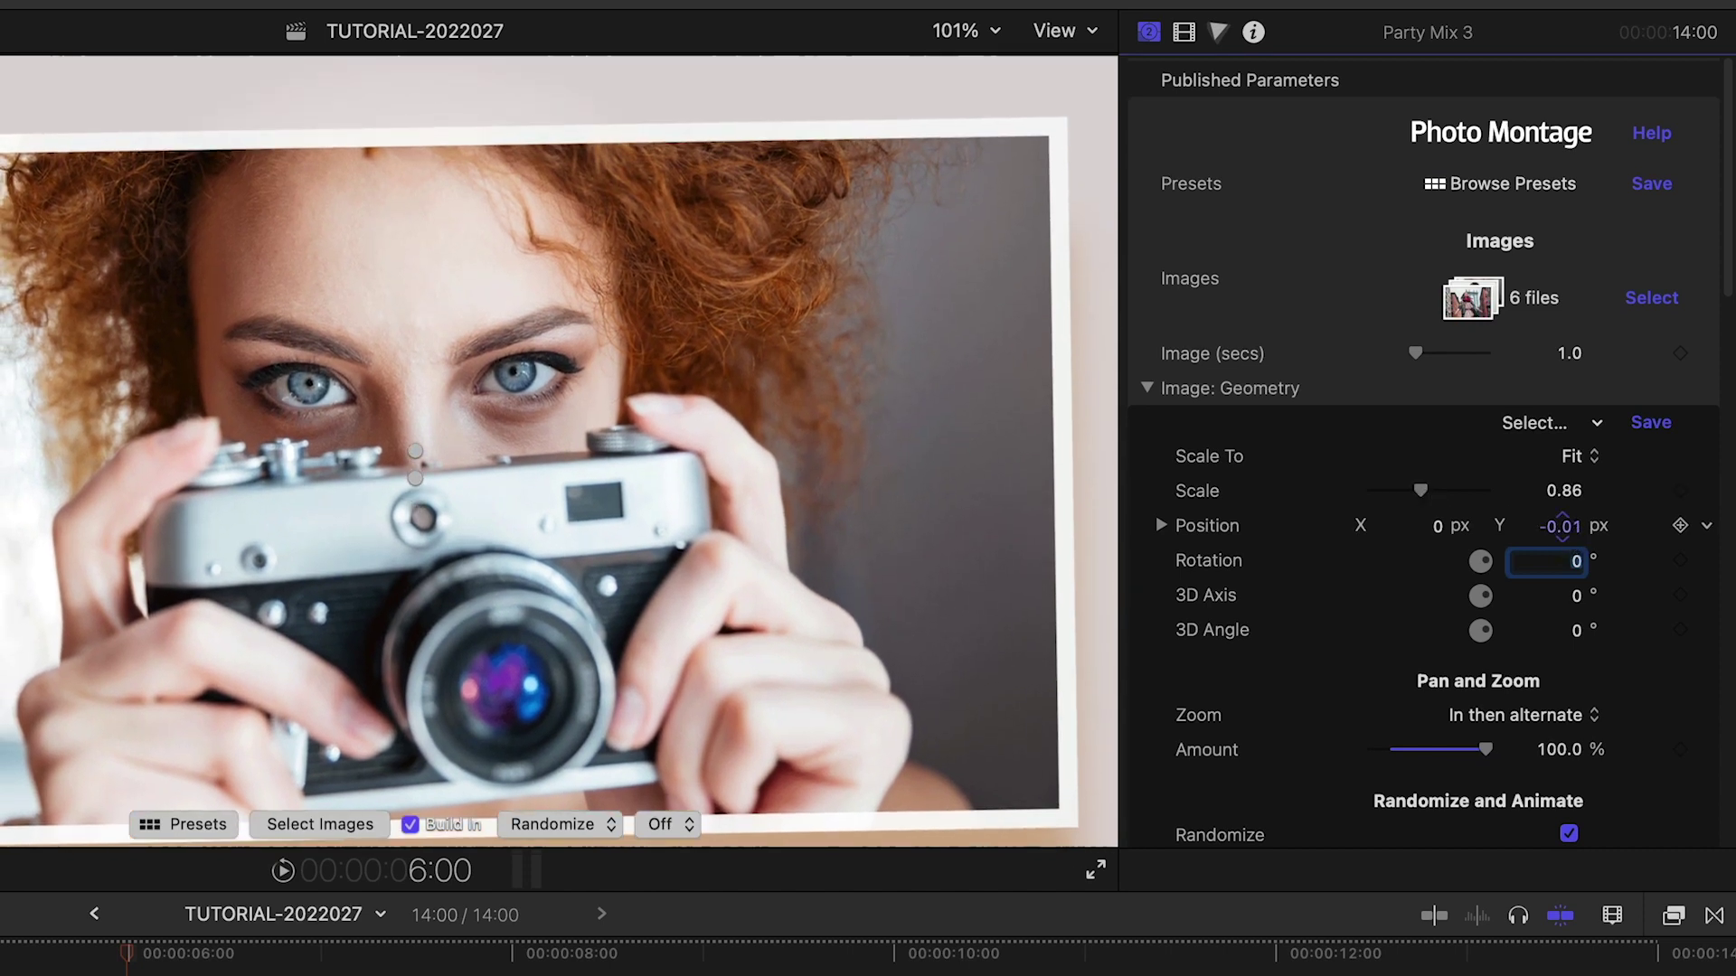
{"action": "left_click_drag", "start_coordinate": [1576, 638], "coordinate": [1573, 672]}
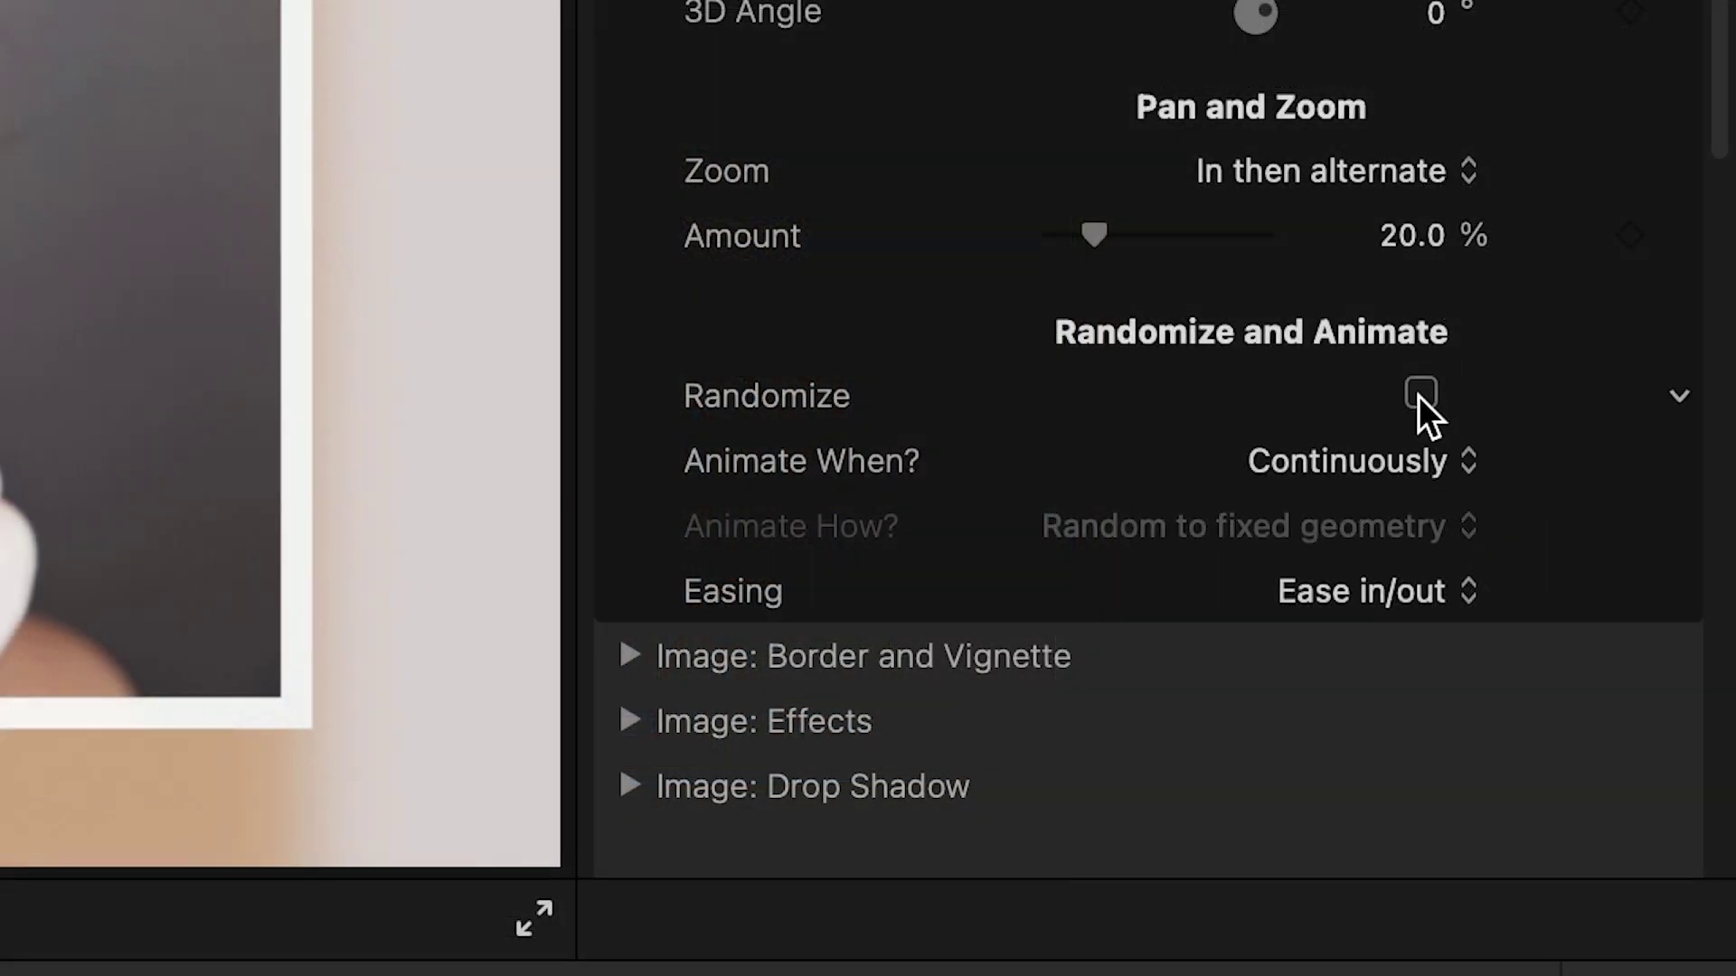
- Enable geometry Randomize and set Animate How? to Fixed to random, then alternate
{"action": "left_click", "coordinate": [1419, 396]}
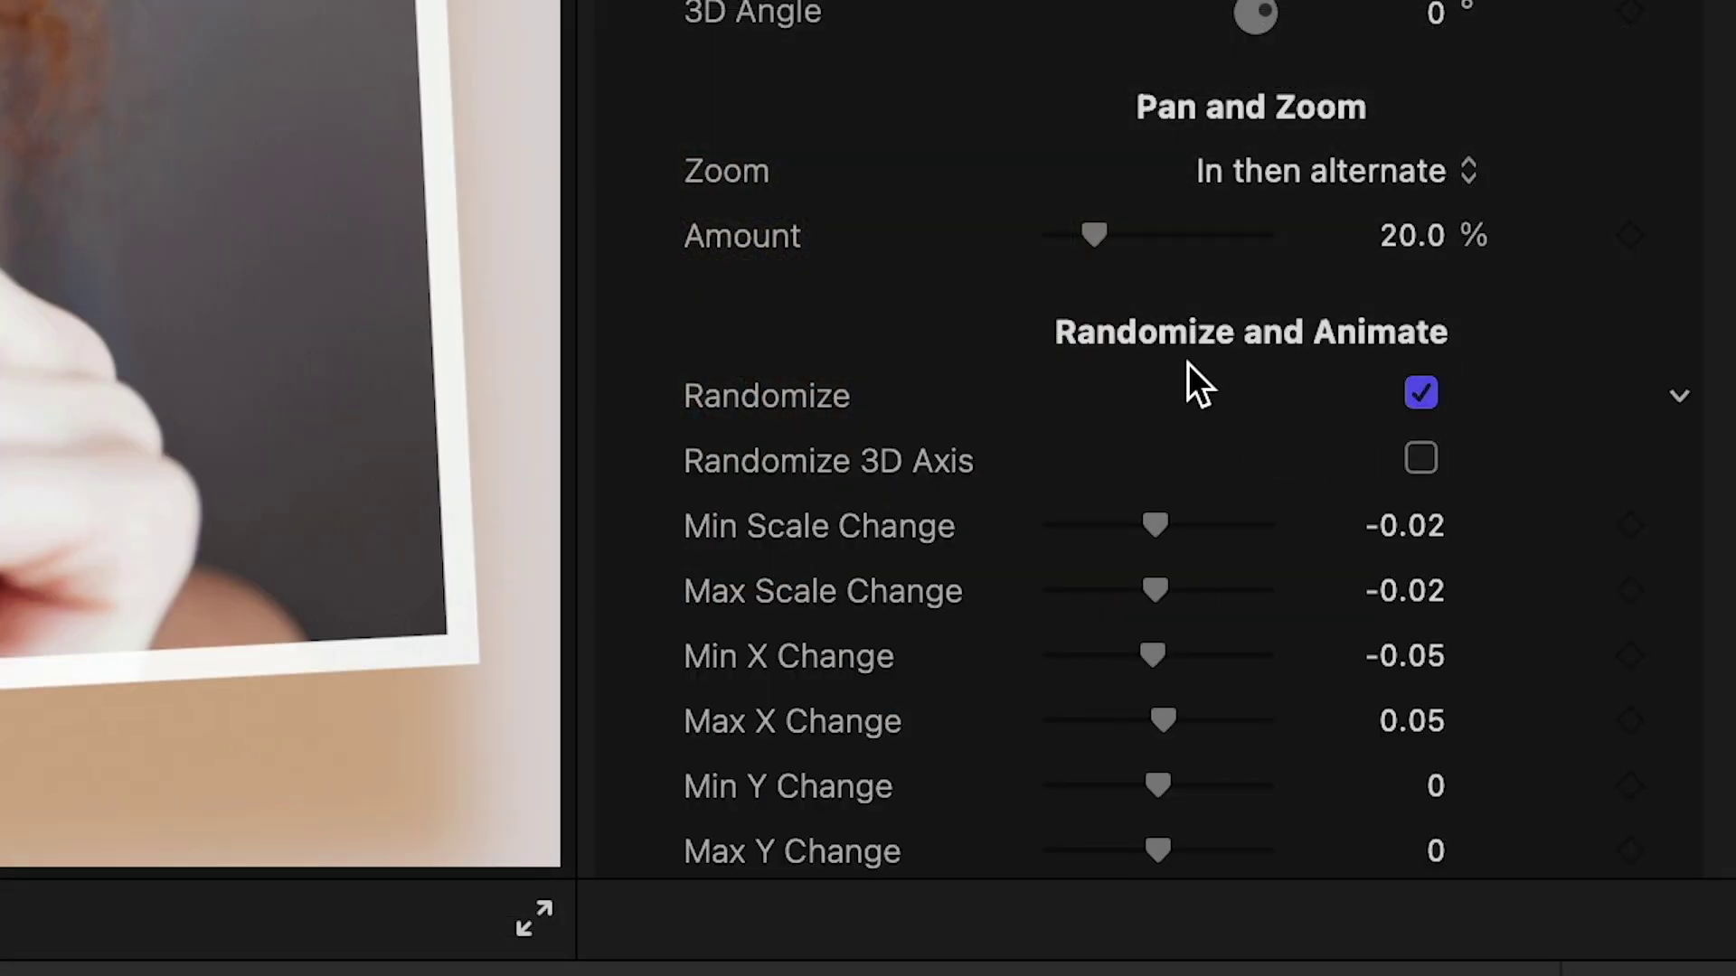
{"action": "scroll", "coordinate": [910, 312], "scroll_direction": "down", "scroll_amount": 5}
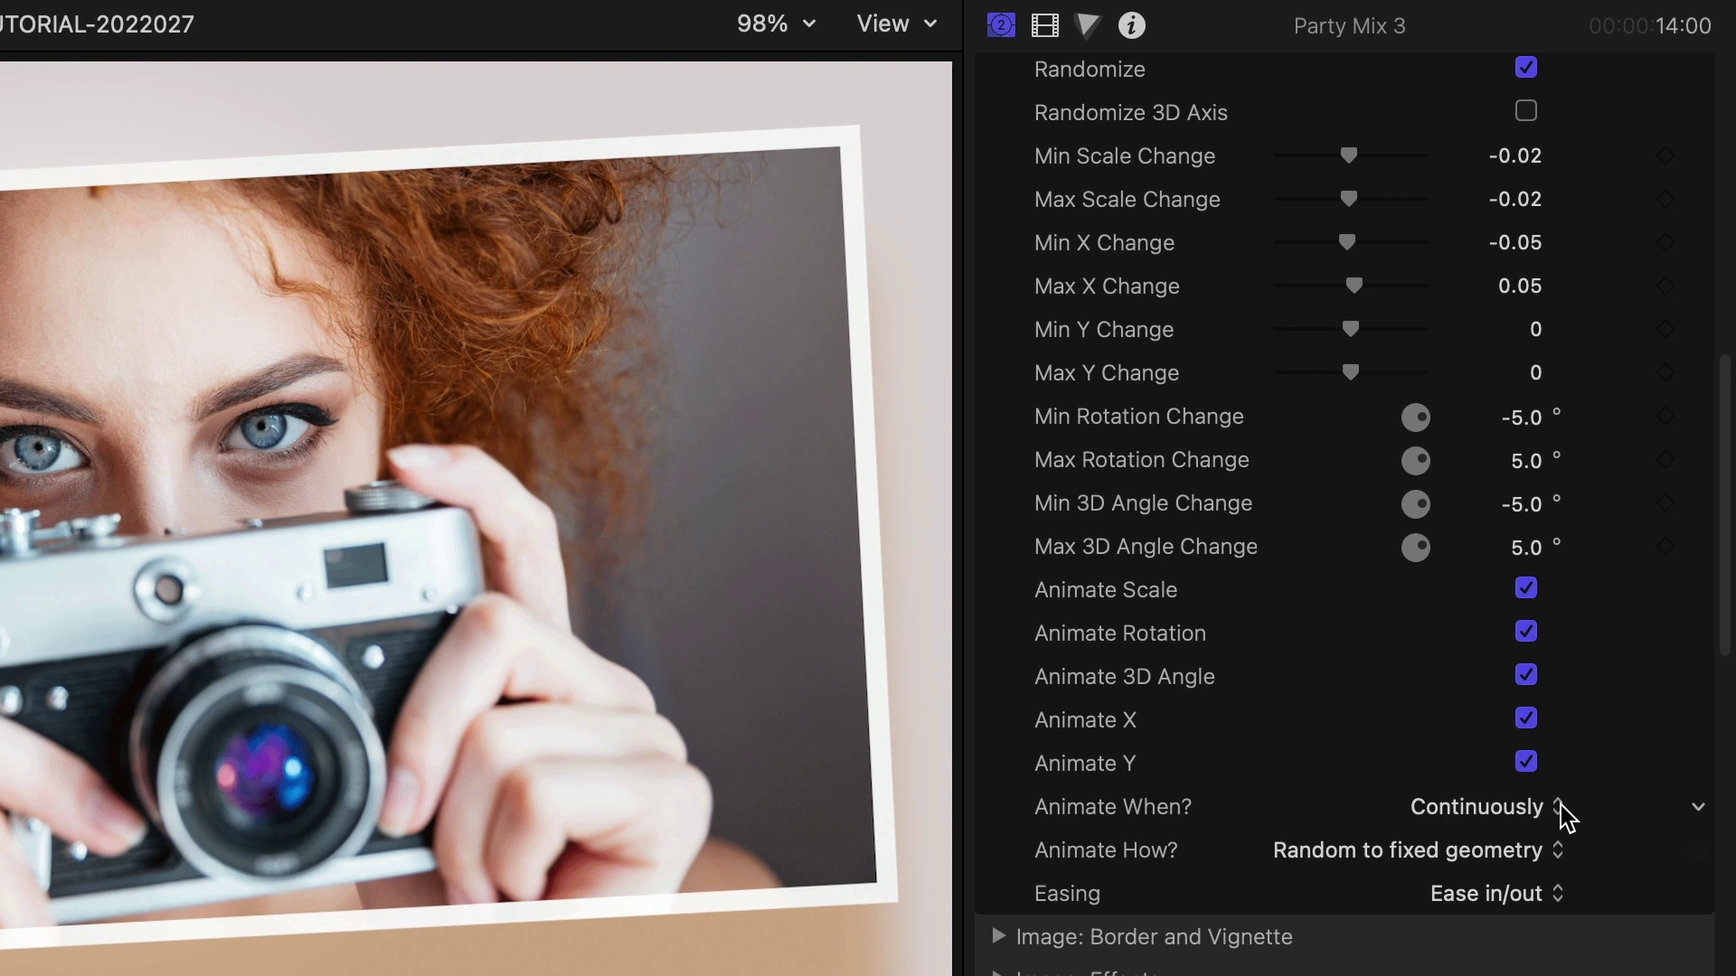
{"action": "left_click", "coordinate": [1595, 852]}
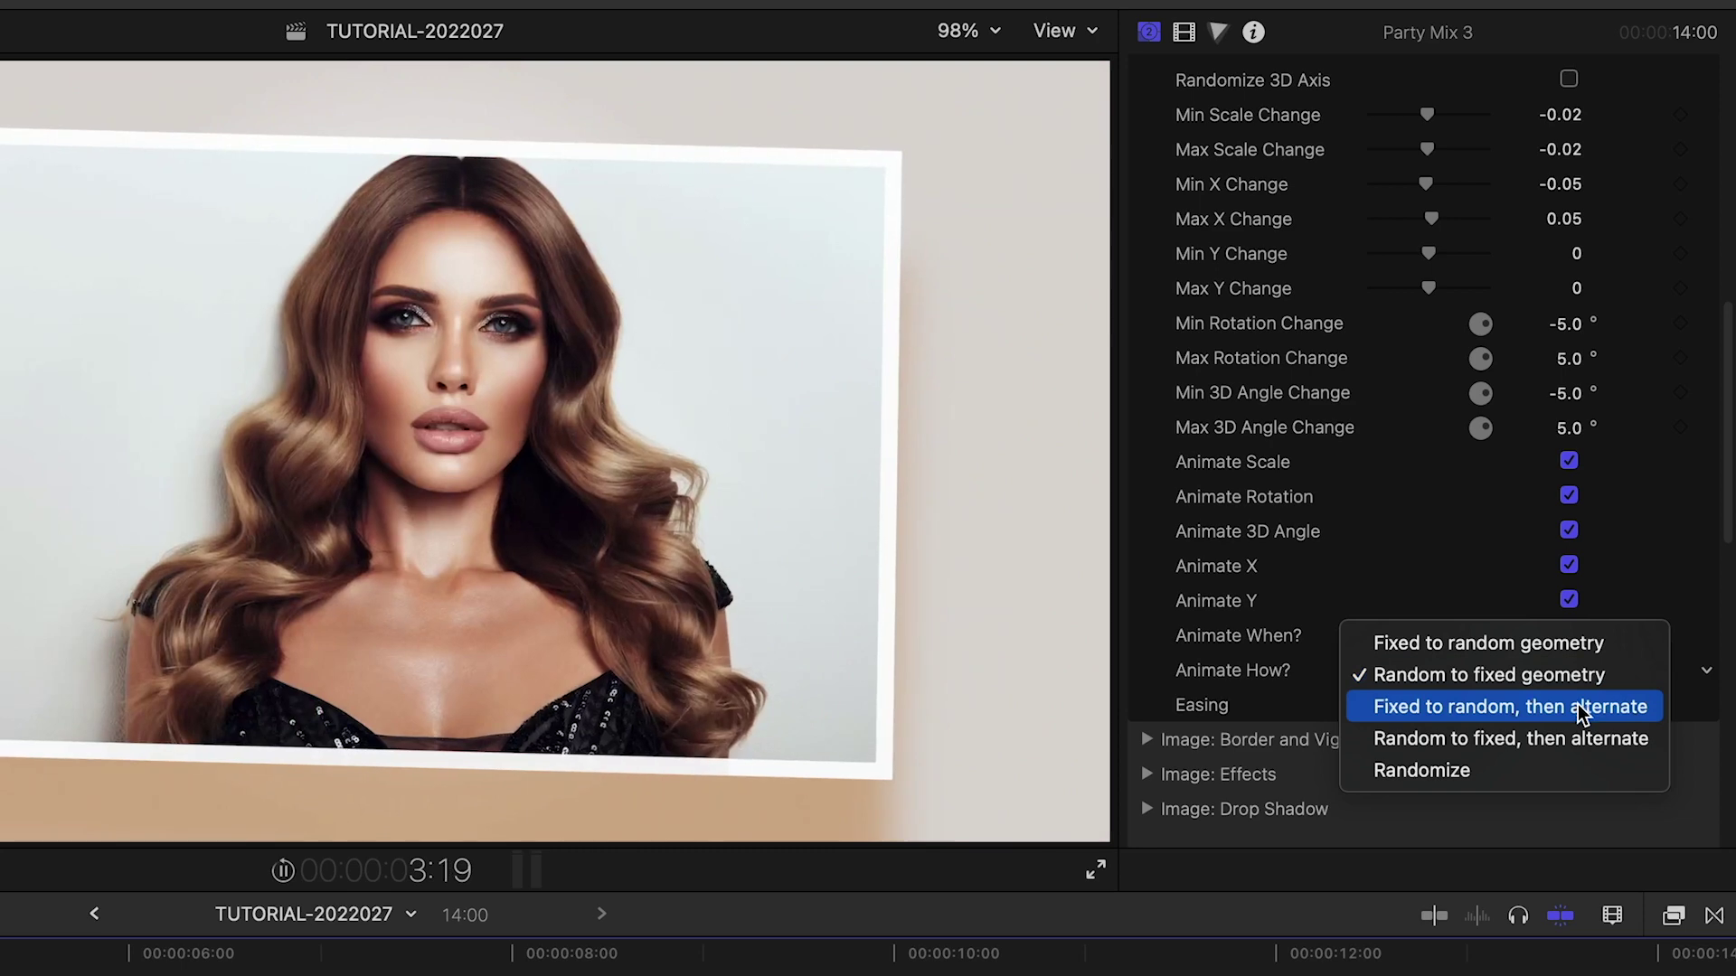
{"action": "left_click", "coordinate": [1582, 707]}
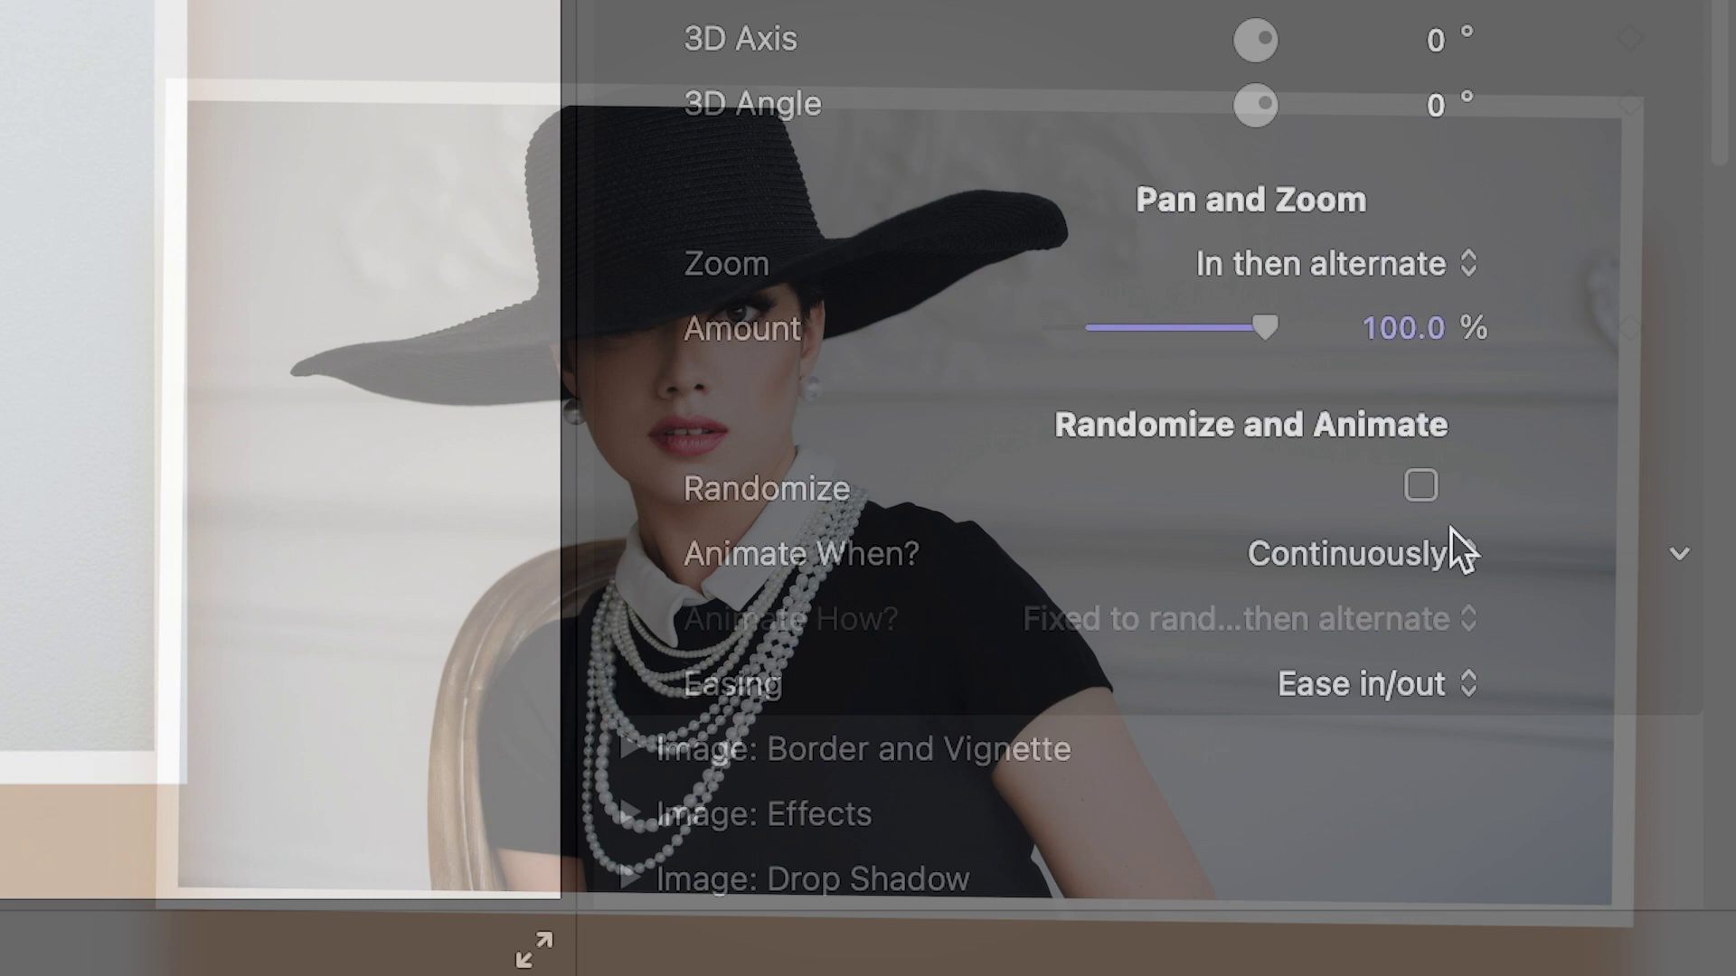
- Re-check Randomize under Randomize and Animate in the Geometry section
{"action": "left_click", "coordinate": [1420, 486]}
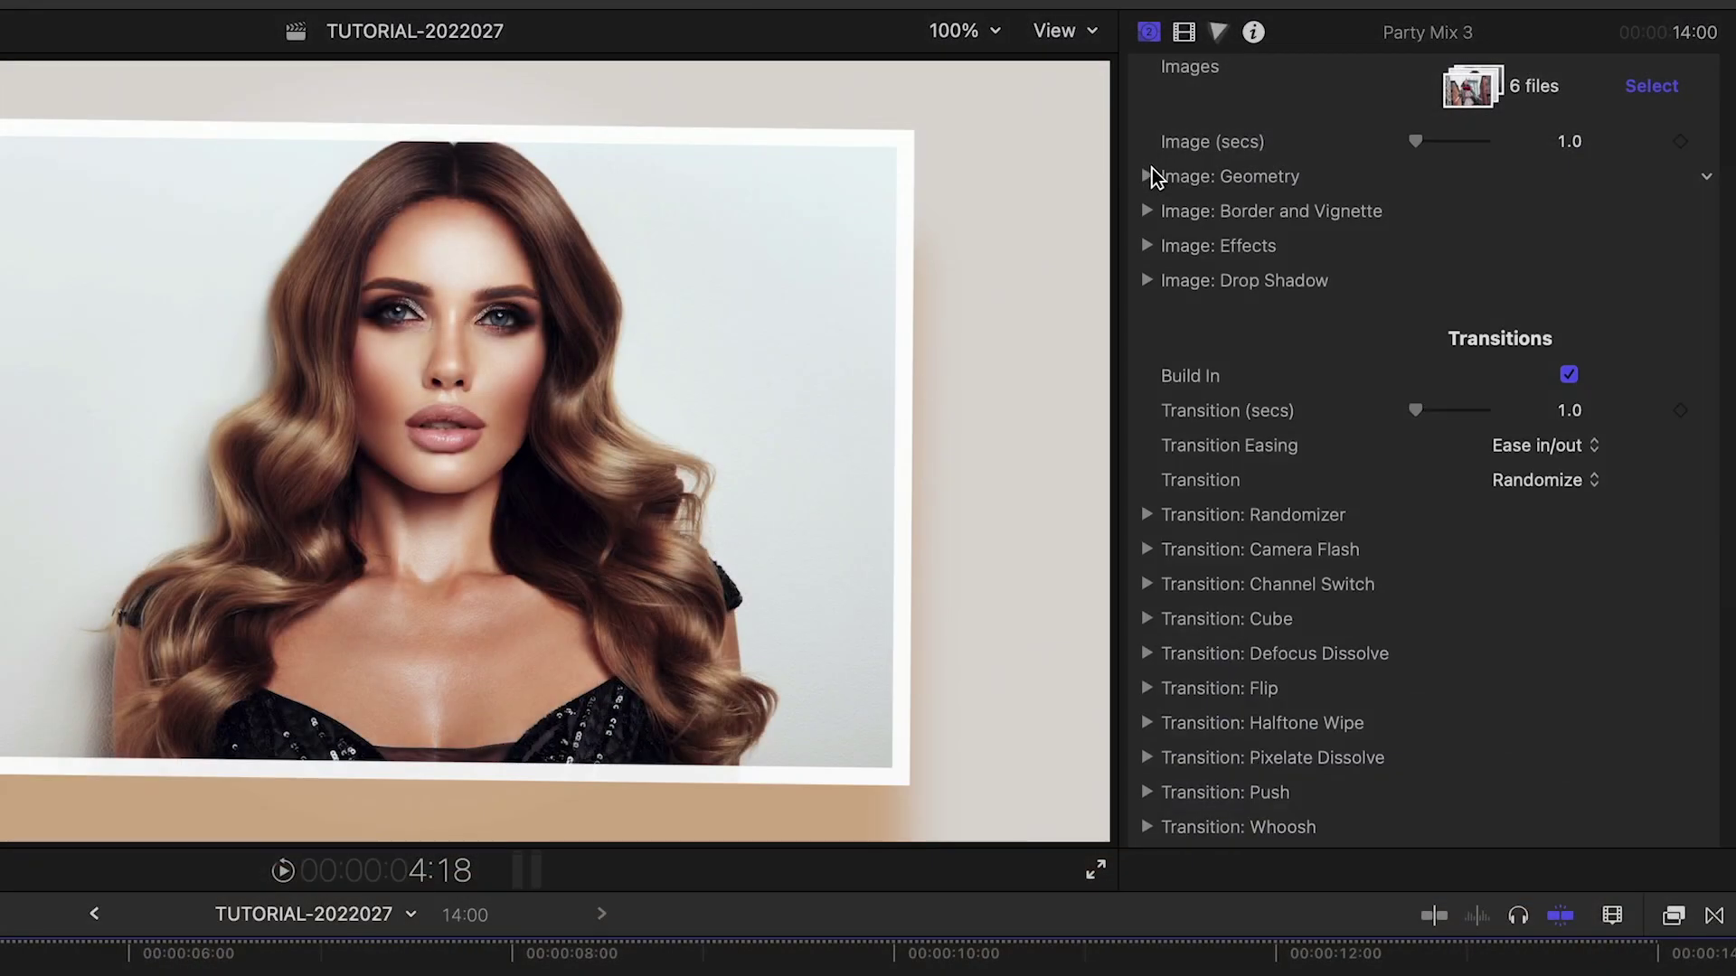
- Expand Image: Effects and try the Randomize, Saturate, Desaturate and Black and White effects
{"action": "left_click", "coordinate": [1146, 246]}
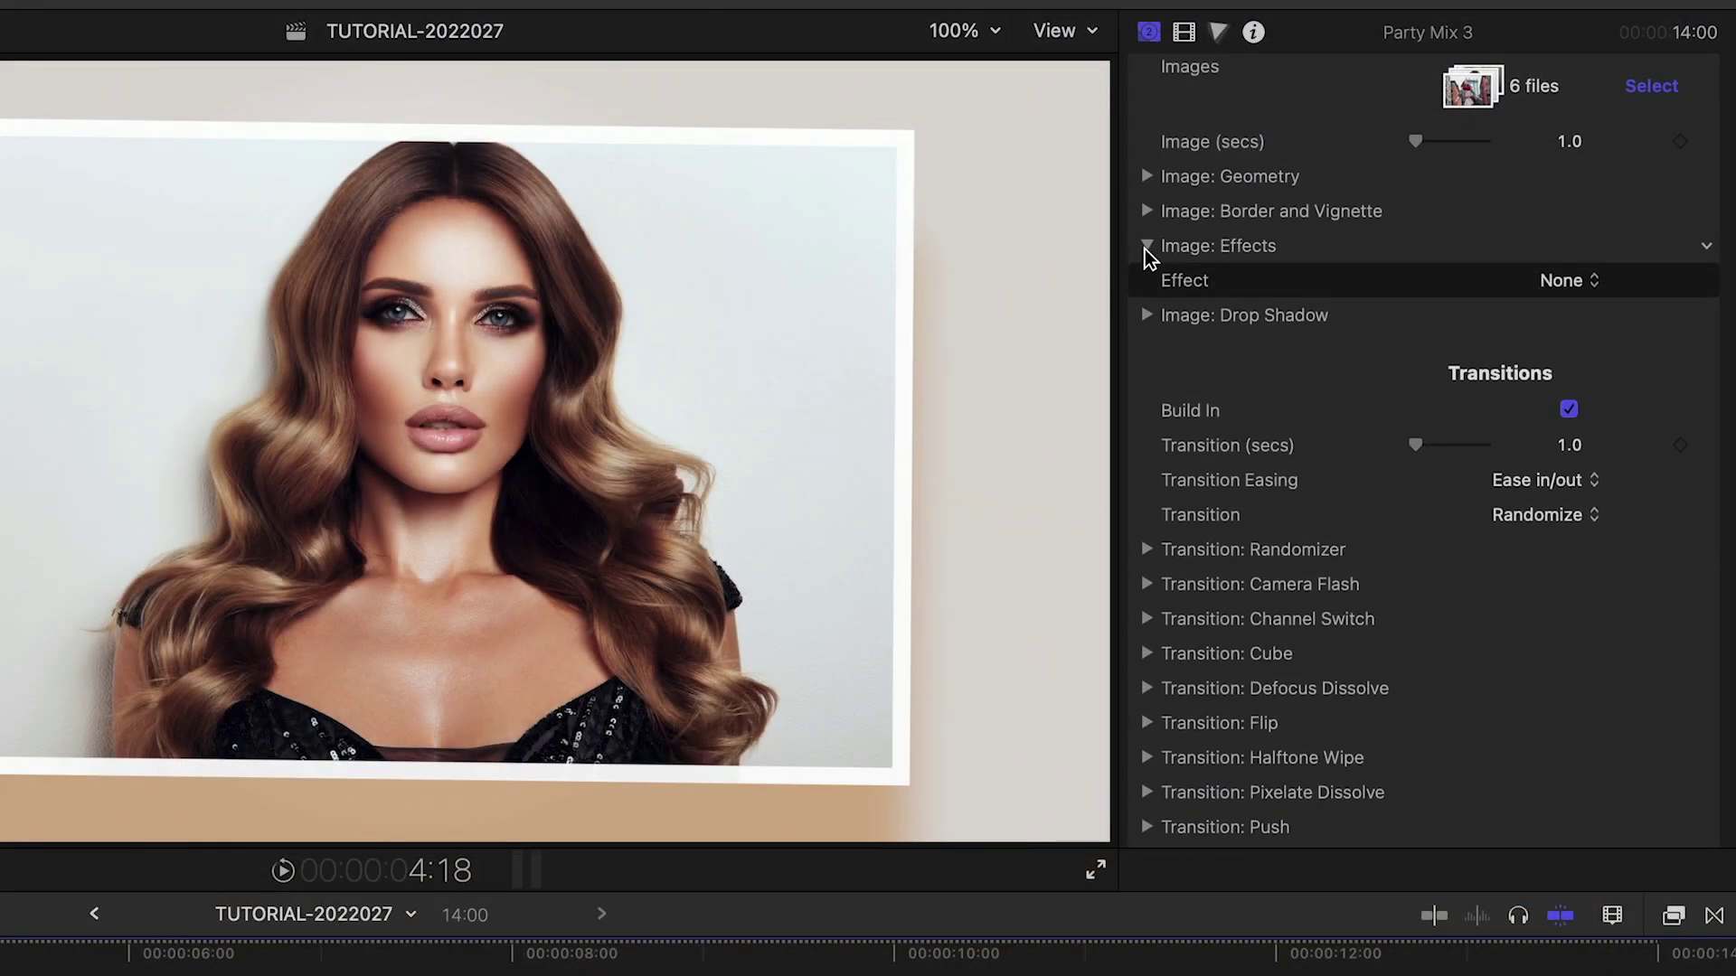
{"action": "left_click", "coordinate": [1594, 280]}
{"action": "left_click", "coordinate": [1589, 314]}
{"action": "left_click", "coordinate": [1594, 281]}
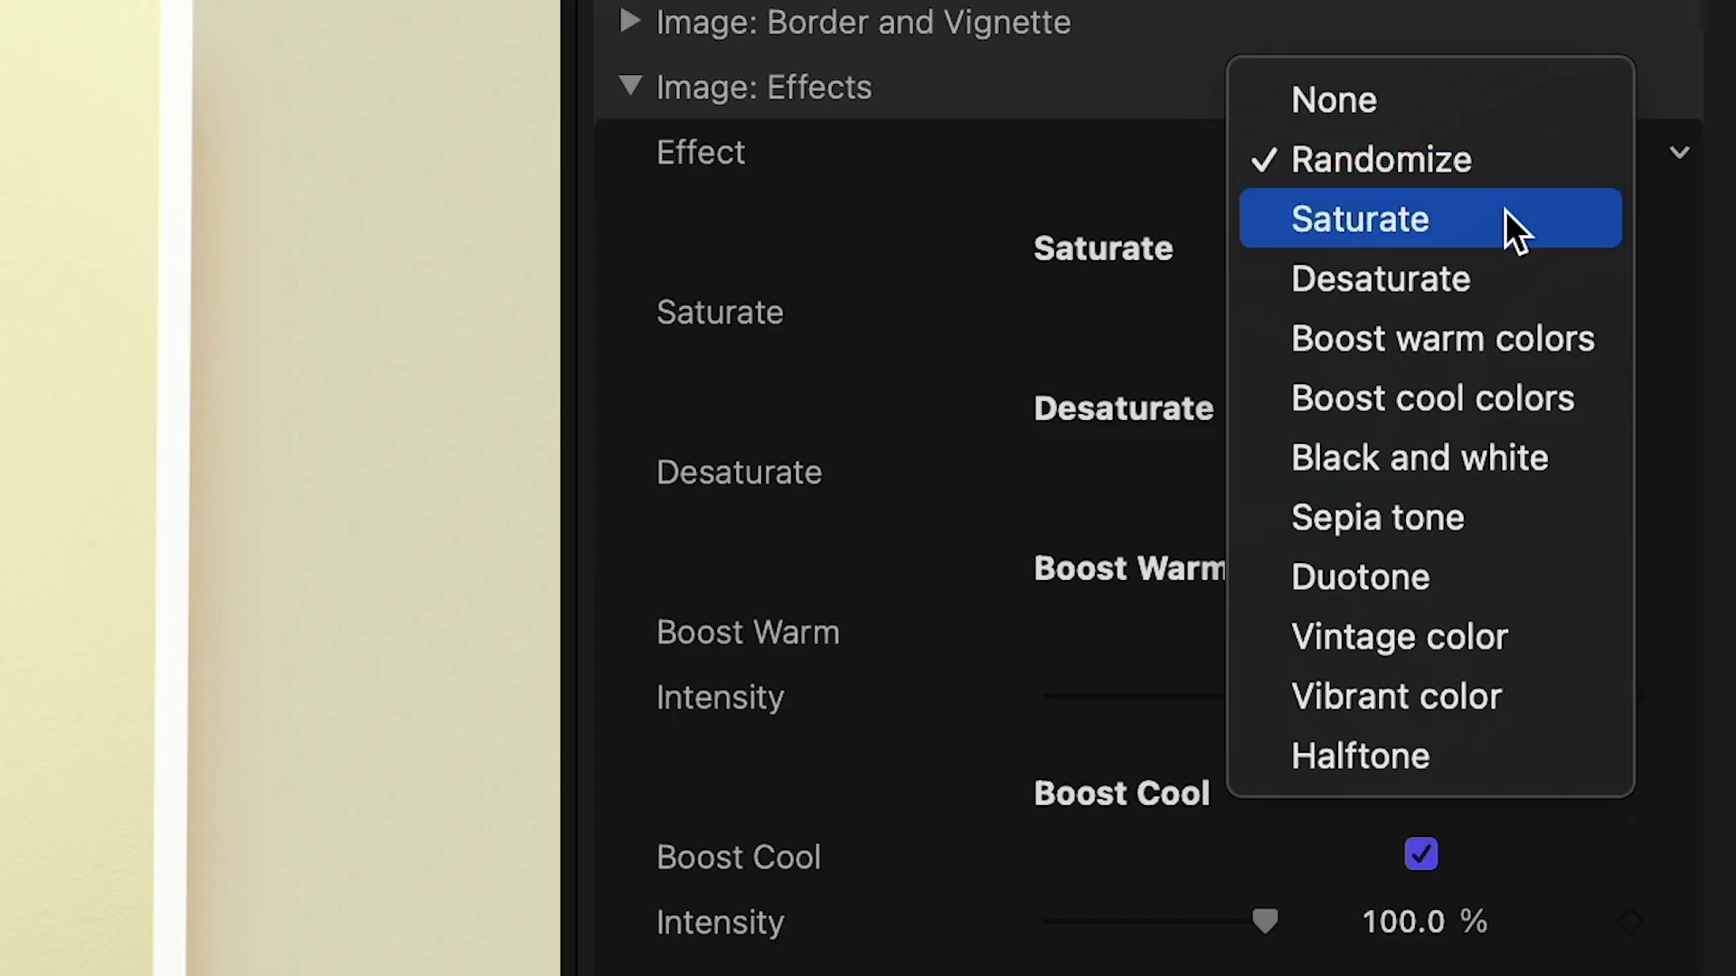
{"action": "left_click", "coordinate": [1614, 314]}
{"action": "left_click", "coordinate": [1589, 283]}
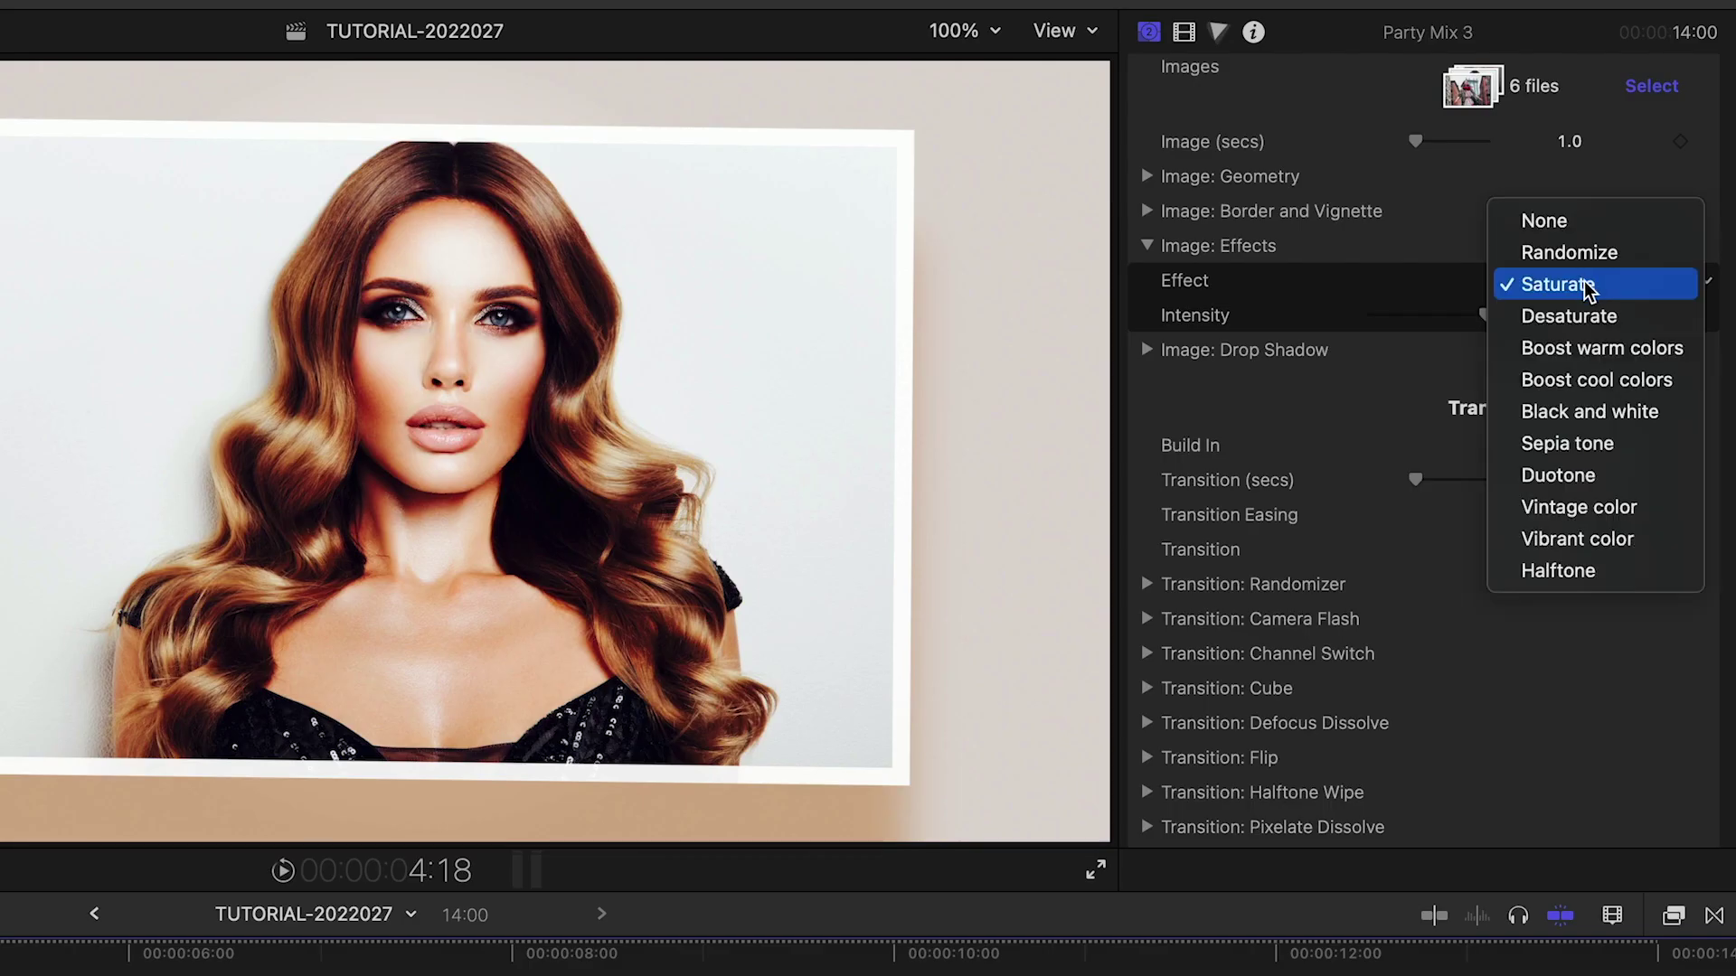
{"action": "left_click", "coordinate": [1607, 317]}
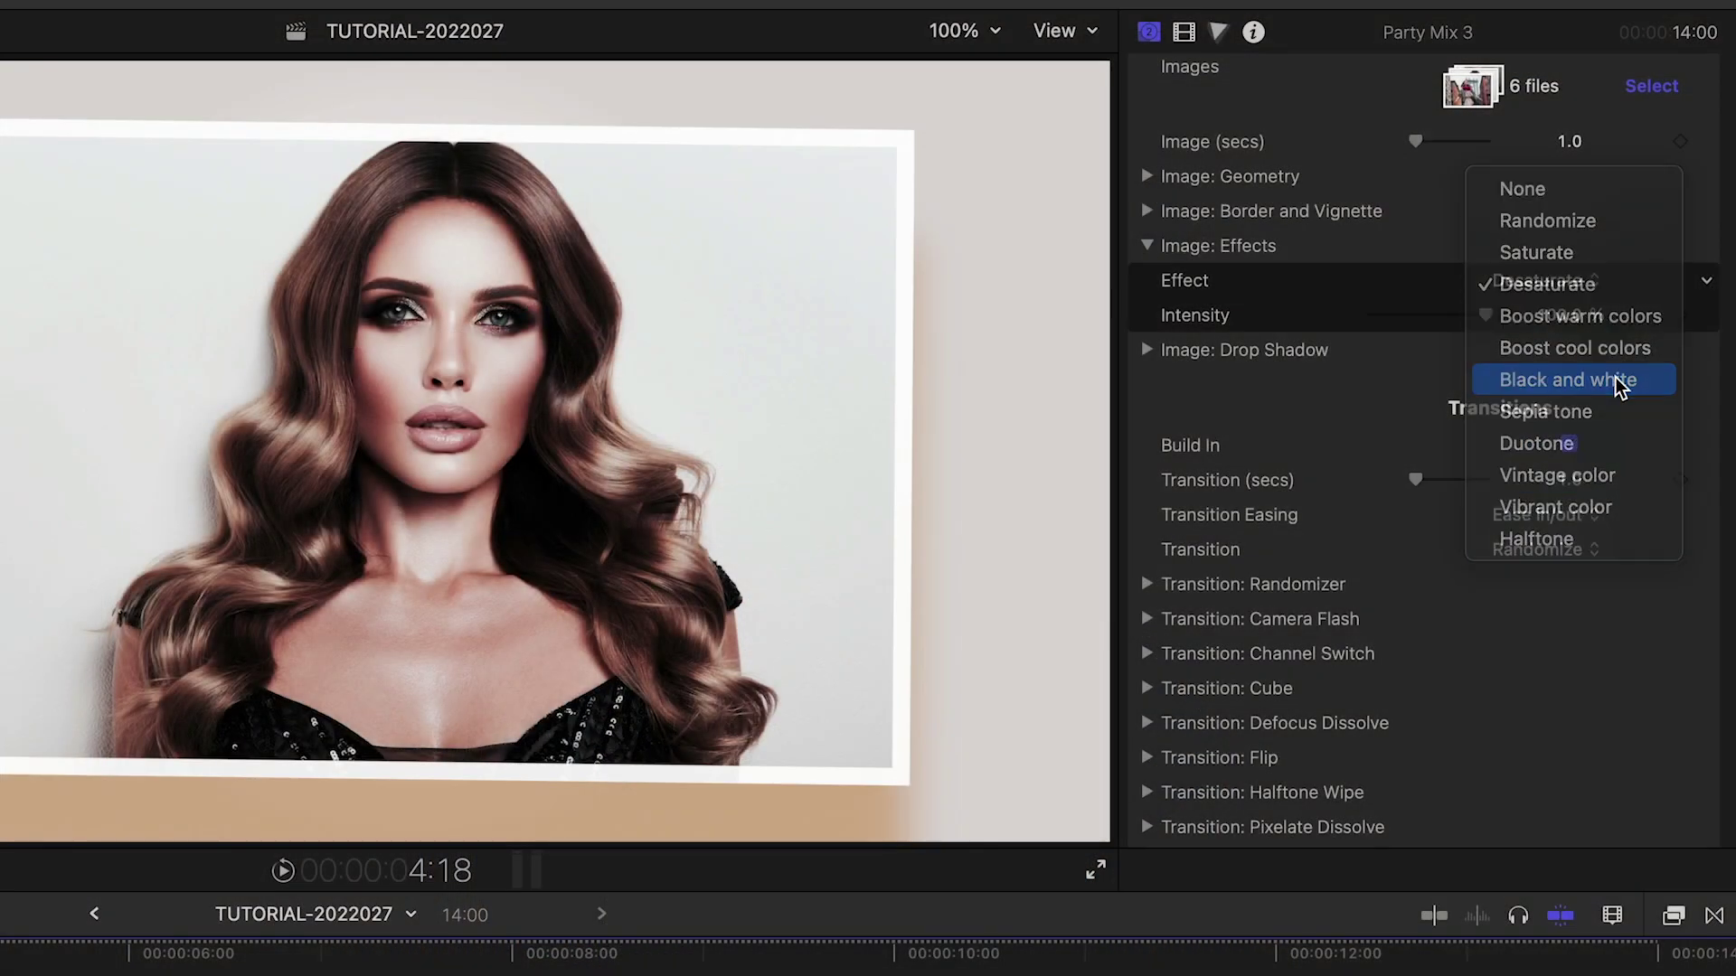
{"action": "left_click", "coordinate": [1620, 385]}
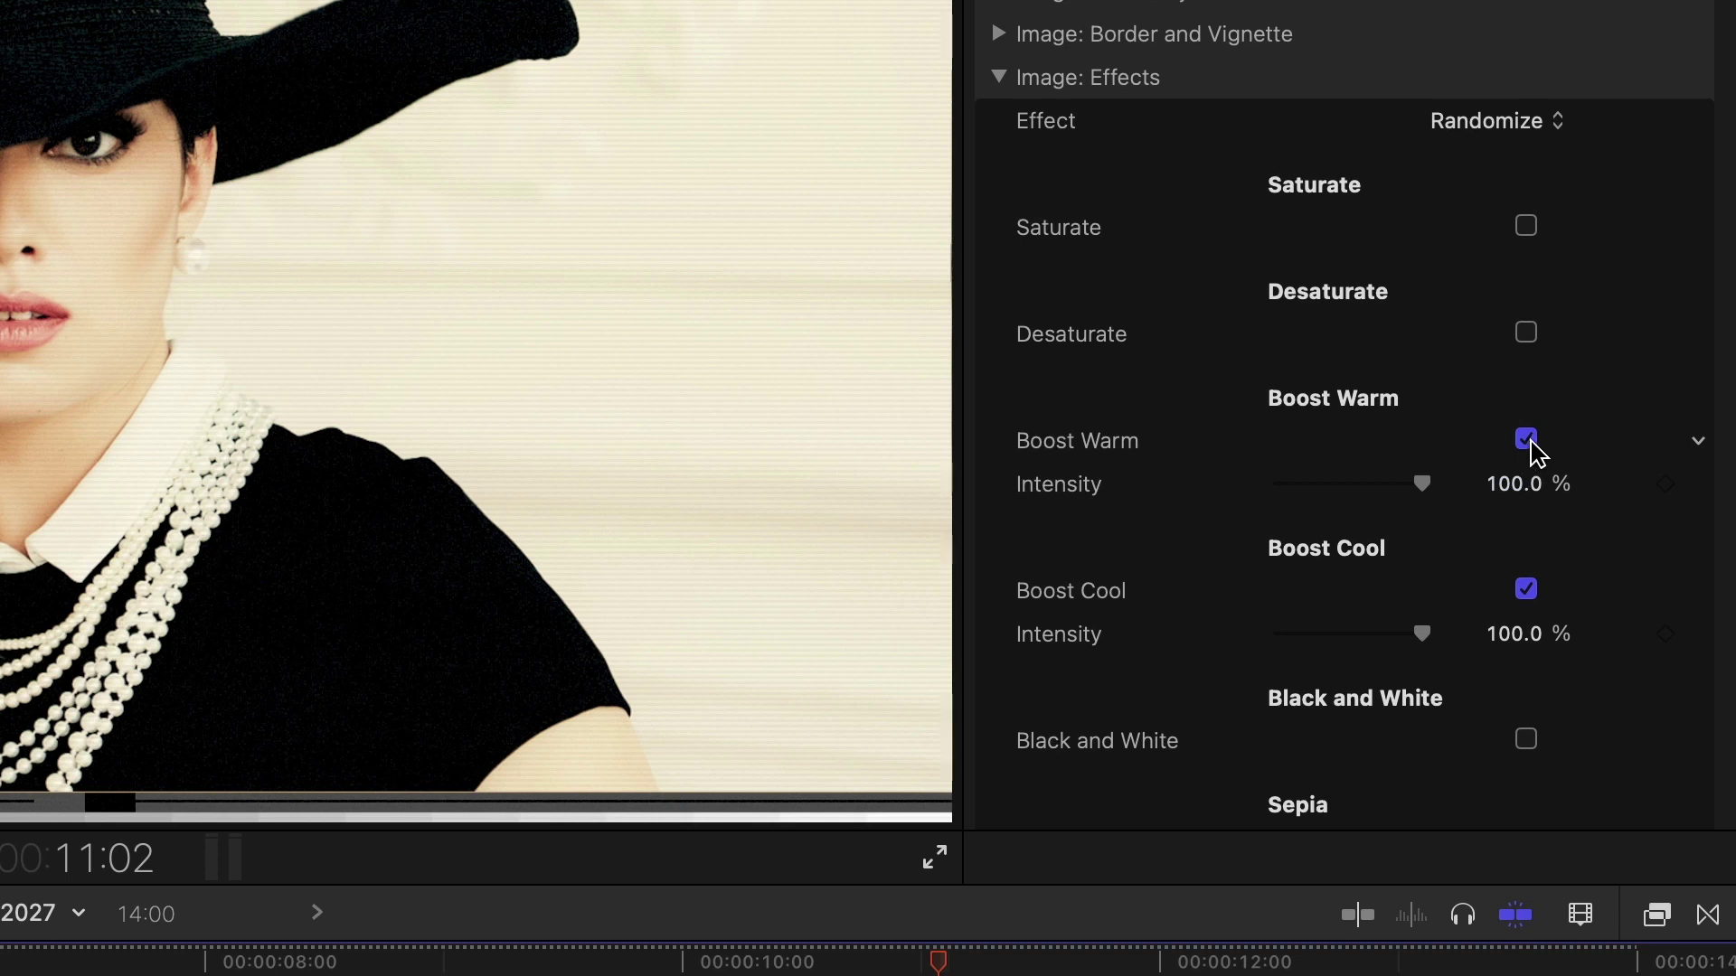
- Limit random effects to Desaturate and Black and White, excluding Warm and Cool Boost
{"action": "left_click", "coordinate": [1526, 437]}
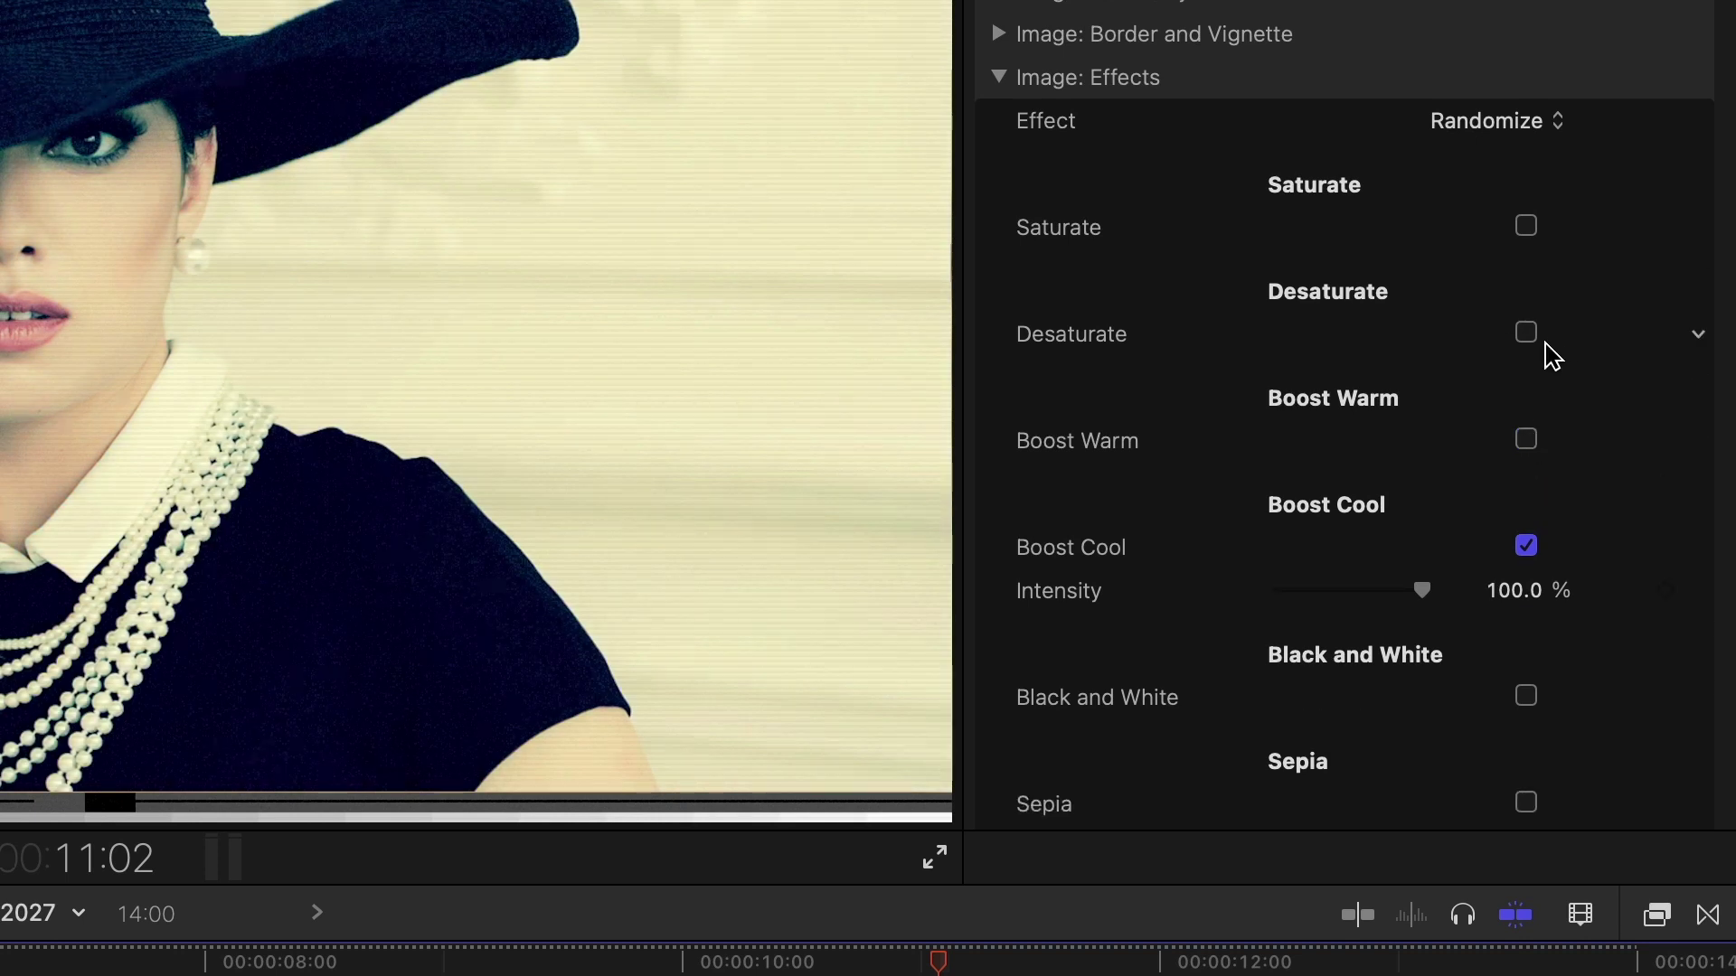
{"action": "left_click", "coordinate": [1526, 333]}
{"action": "scroll", "coordinate": [1487, 750], "scroll_direction": "down", "scroll_amount": 1}
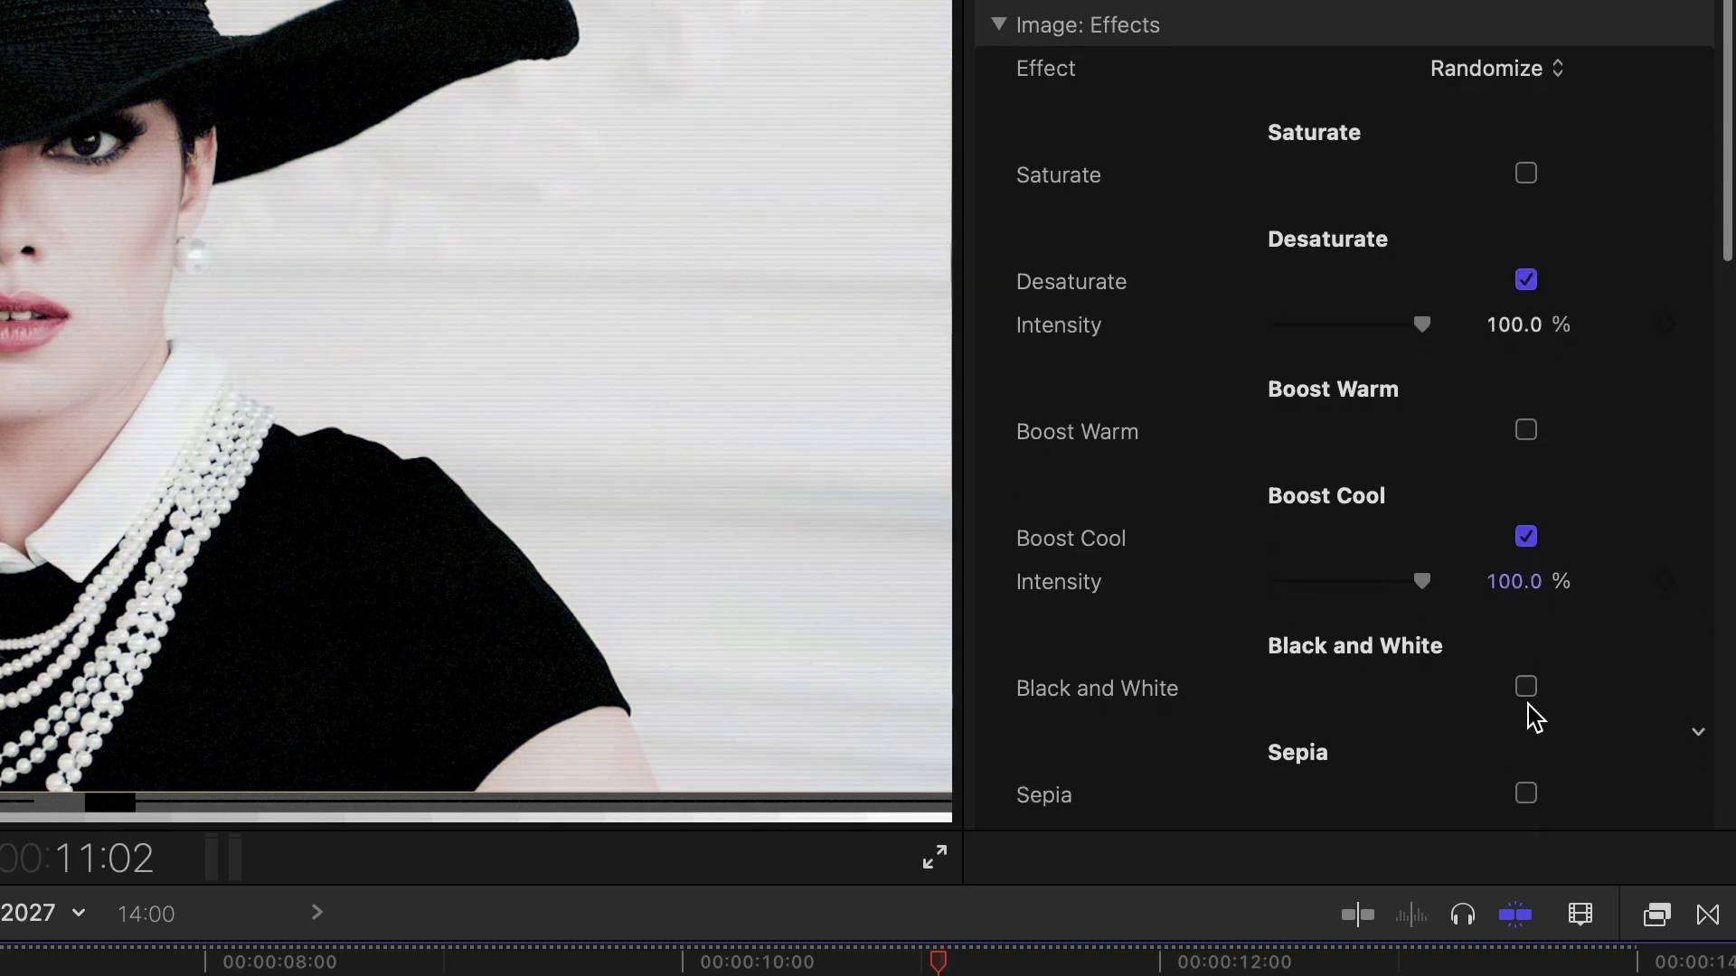
{"action": "left_click", "coordinate": [1529, 687]}
{"action": "left_click", "coordinate": [1526, 537]}
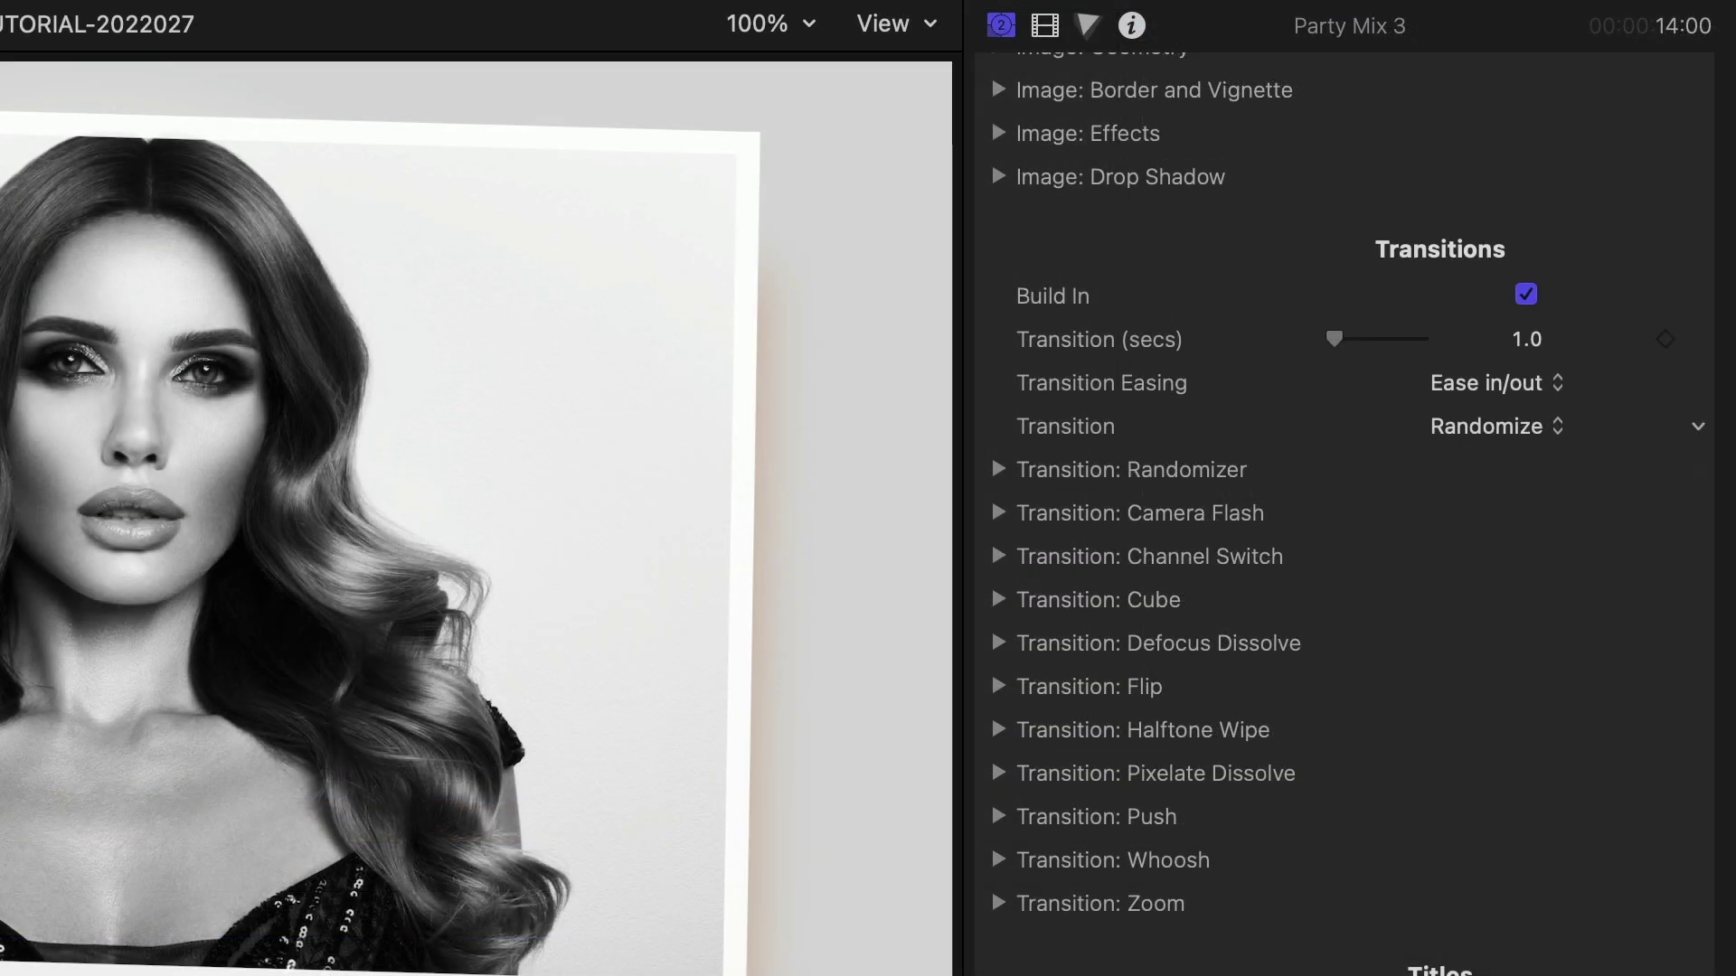
- Keep transitions on Randomize and include Filmic Dissolve in the randomizer list
{"action": "left_click", "coordinate": [1615, 435]}
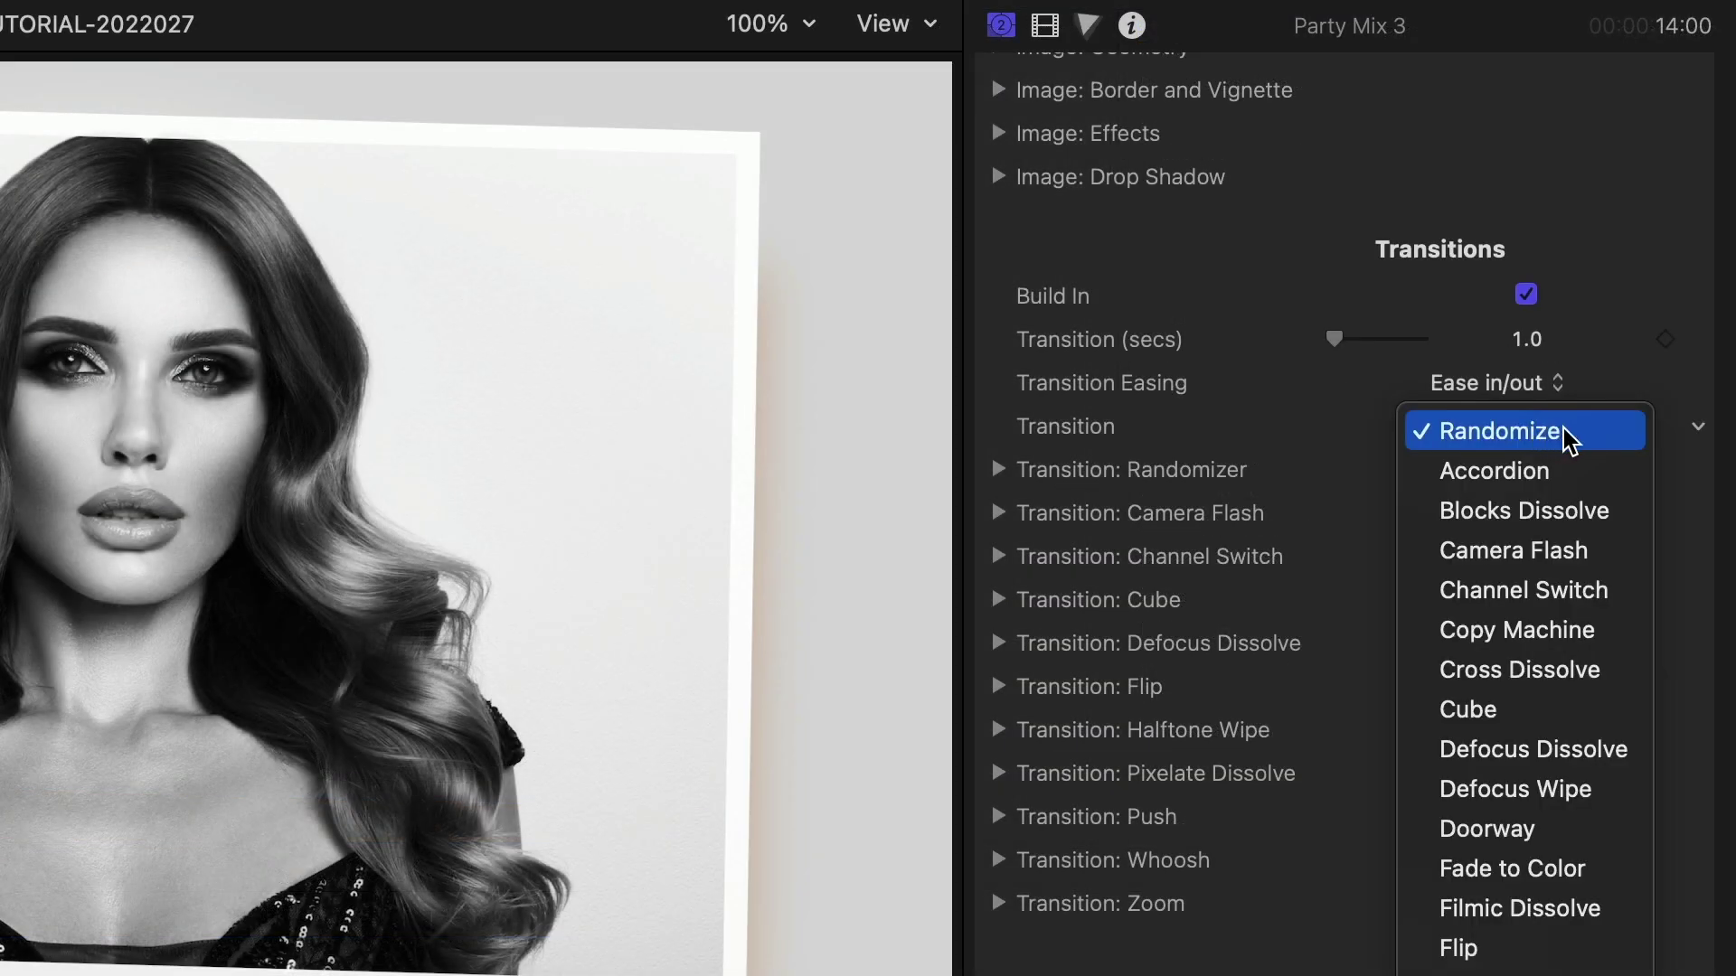
{"action": "left_click", "coordinate": [1614, 434]}
{"action": "left_click", "coordinate": [1146, 301]}
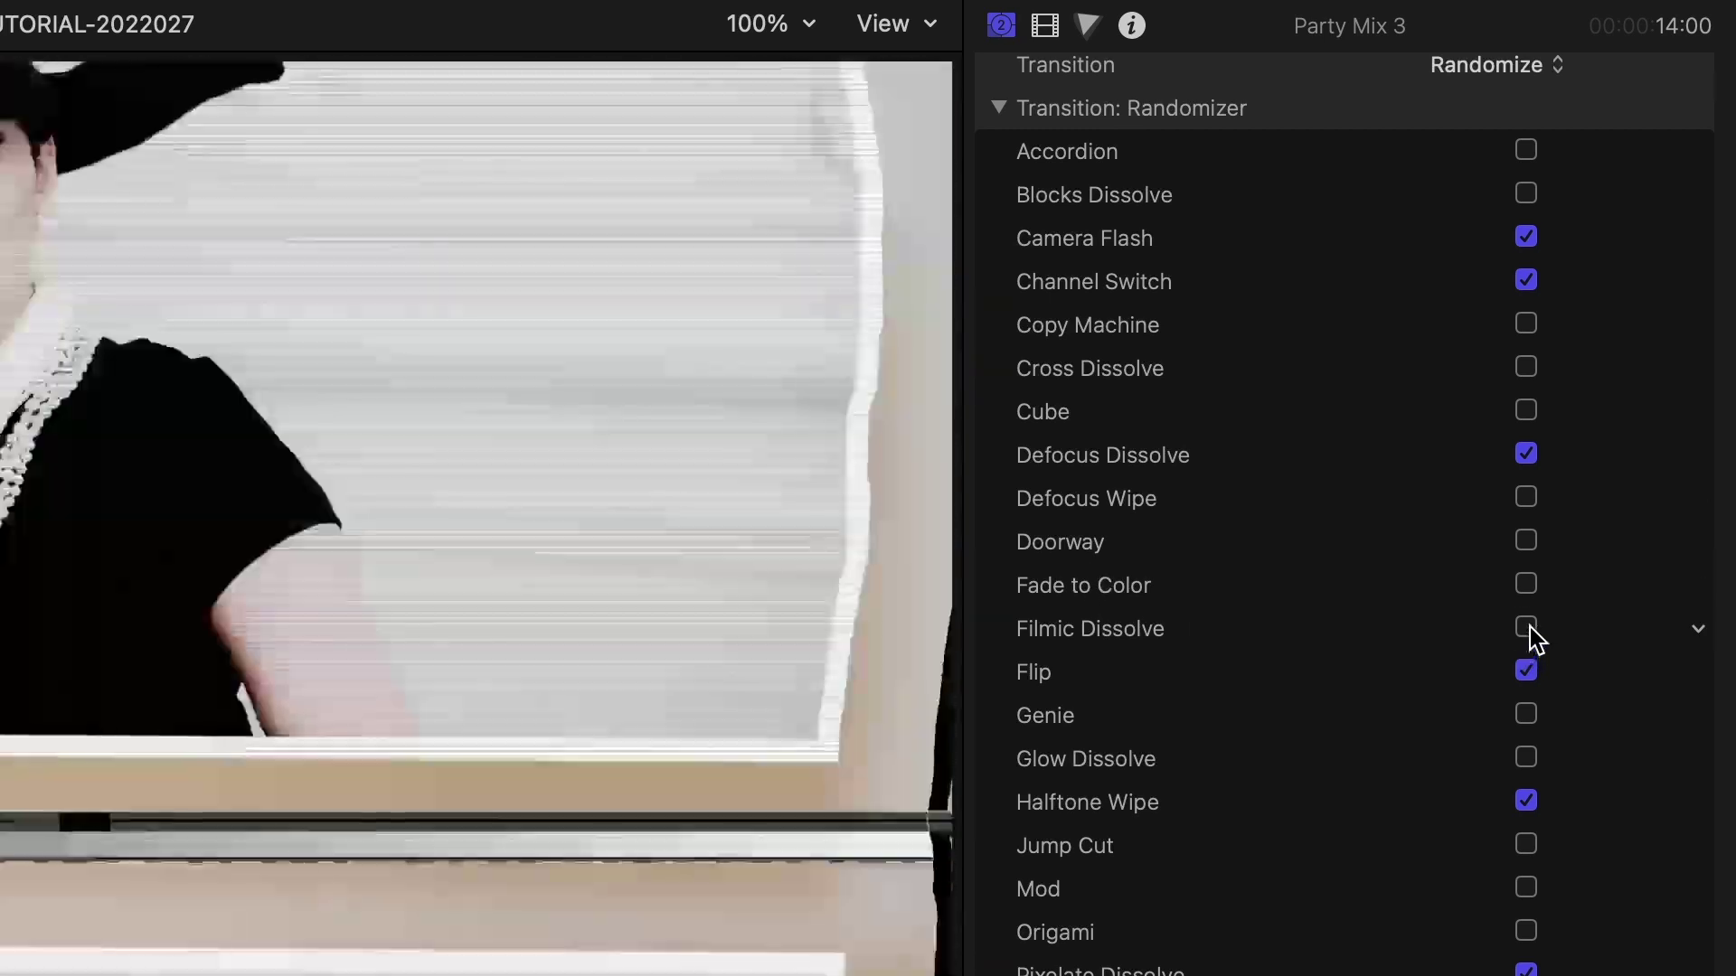
{"action": "left_click", "coordinate": [1526, 628]}
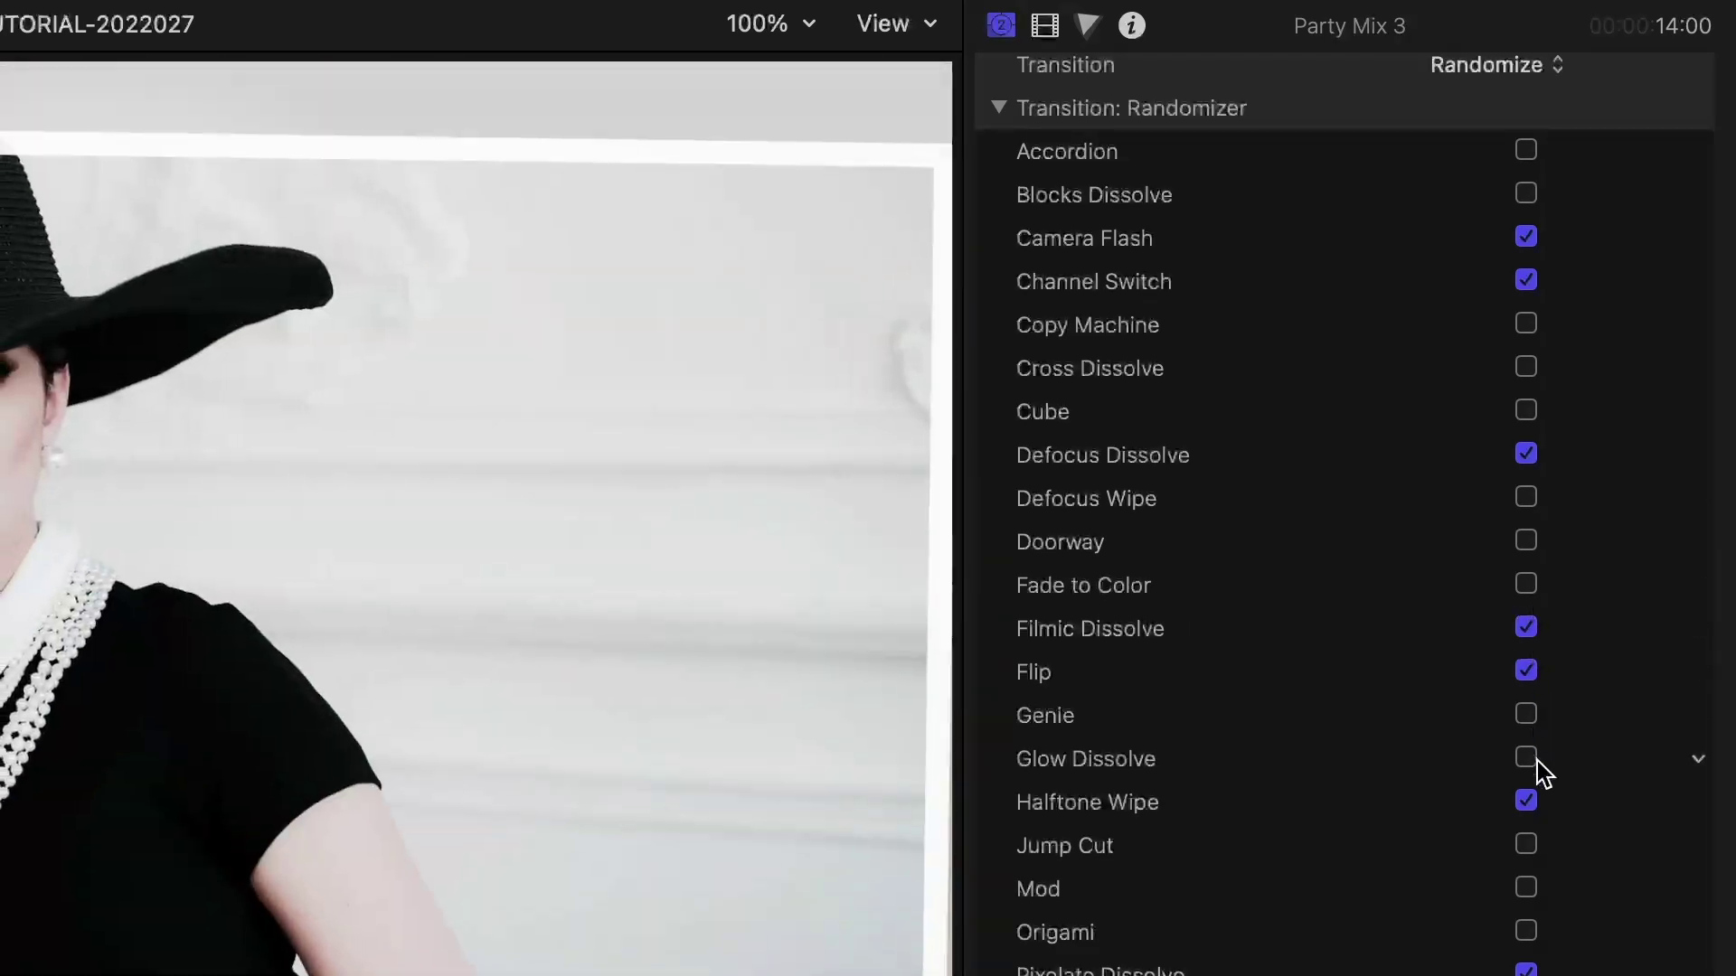
{"action": "scroll", "coordinate": [1545, 820], "scroll_direction": "down", "scroll_amount": 2}
{"action": "scroll", "coordinate": [1554, 829], "scroll_direction": "down", "scroll_amount": 2}
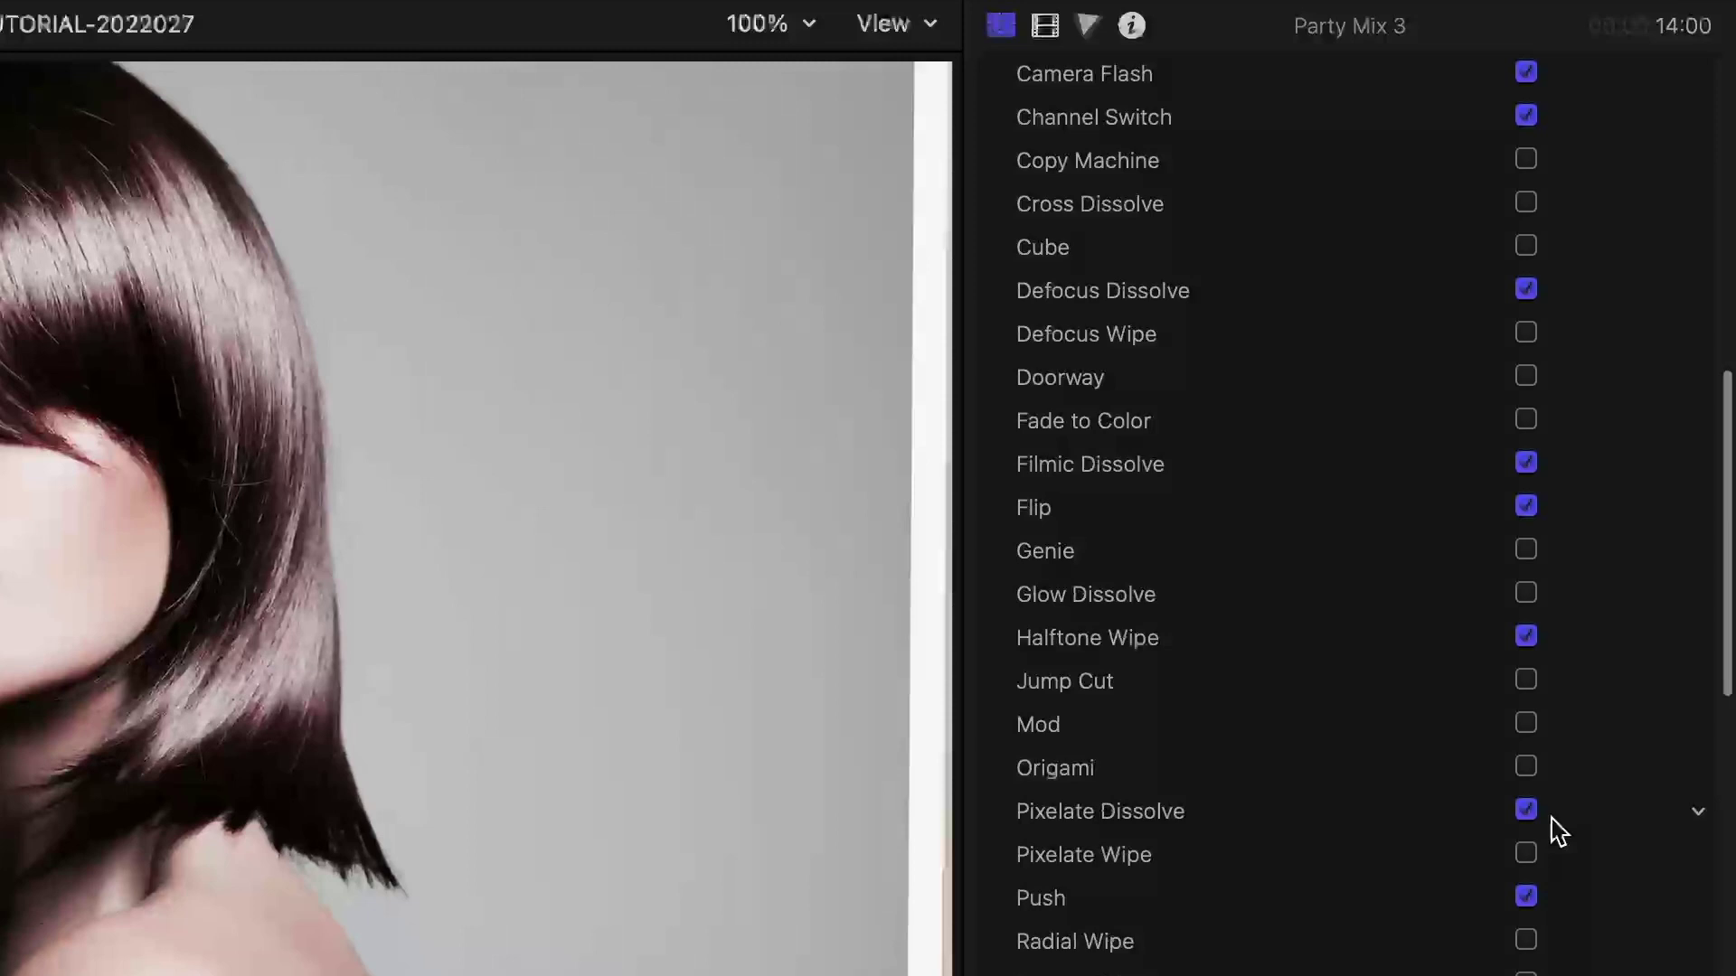
- Make the Fade to Color transition fade to green
{"action": "left_click", "coordinate": [1146, 510]}
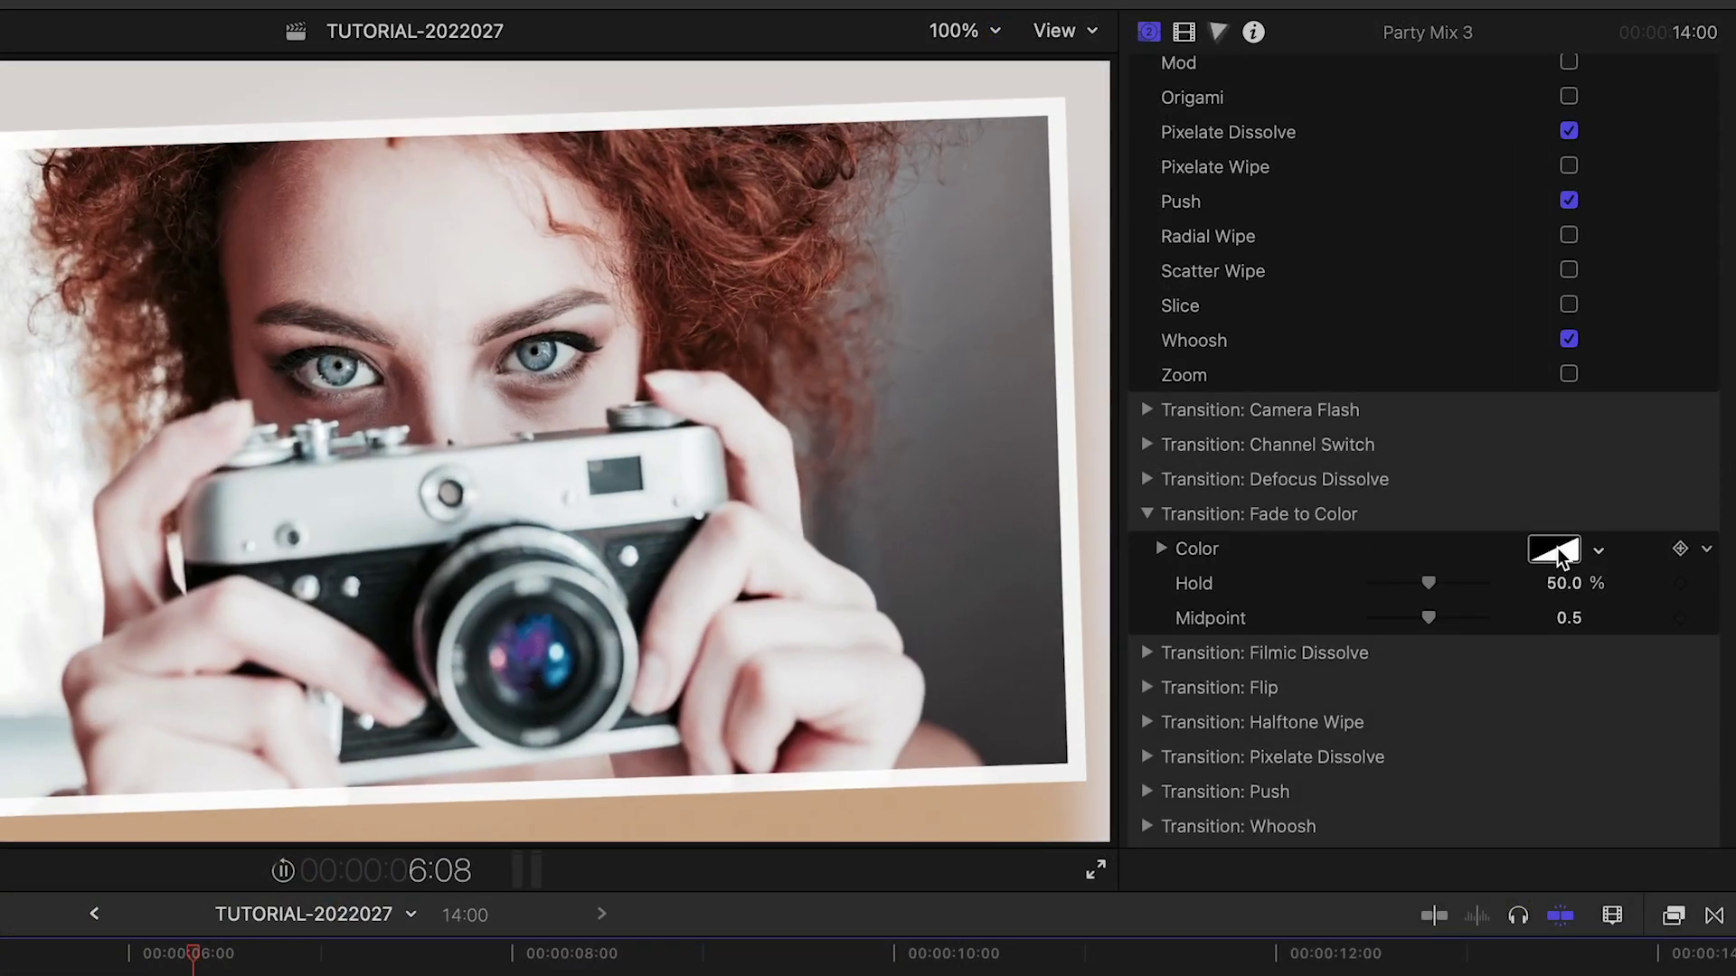
{"action": "left_click", "coordinate": [1560, 553]}
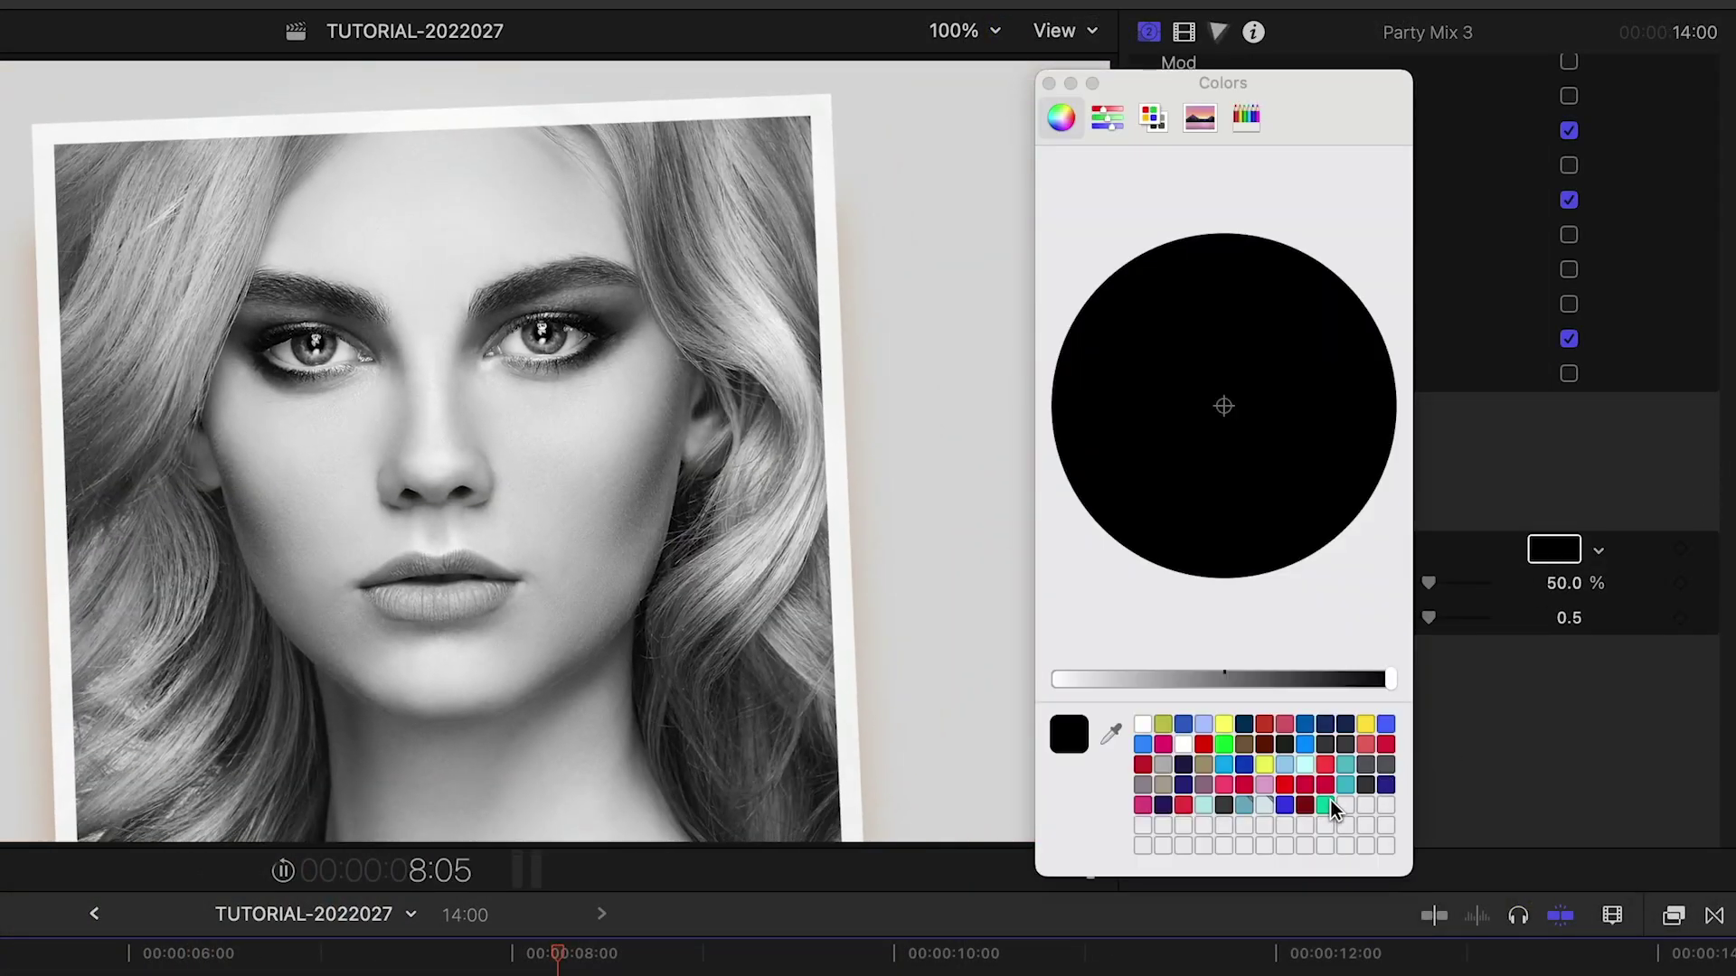
{"action": "left_click", "coordinate": [1325, 805]}
{"action": "left_click", "coordinate": [1050, 84]}
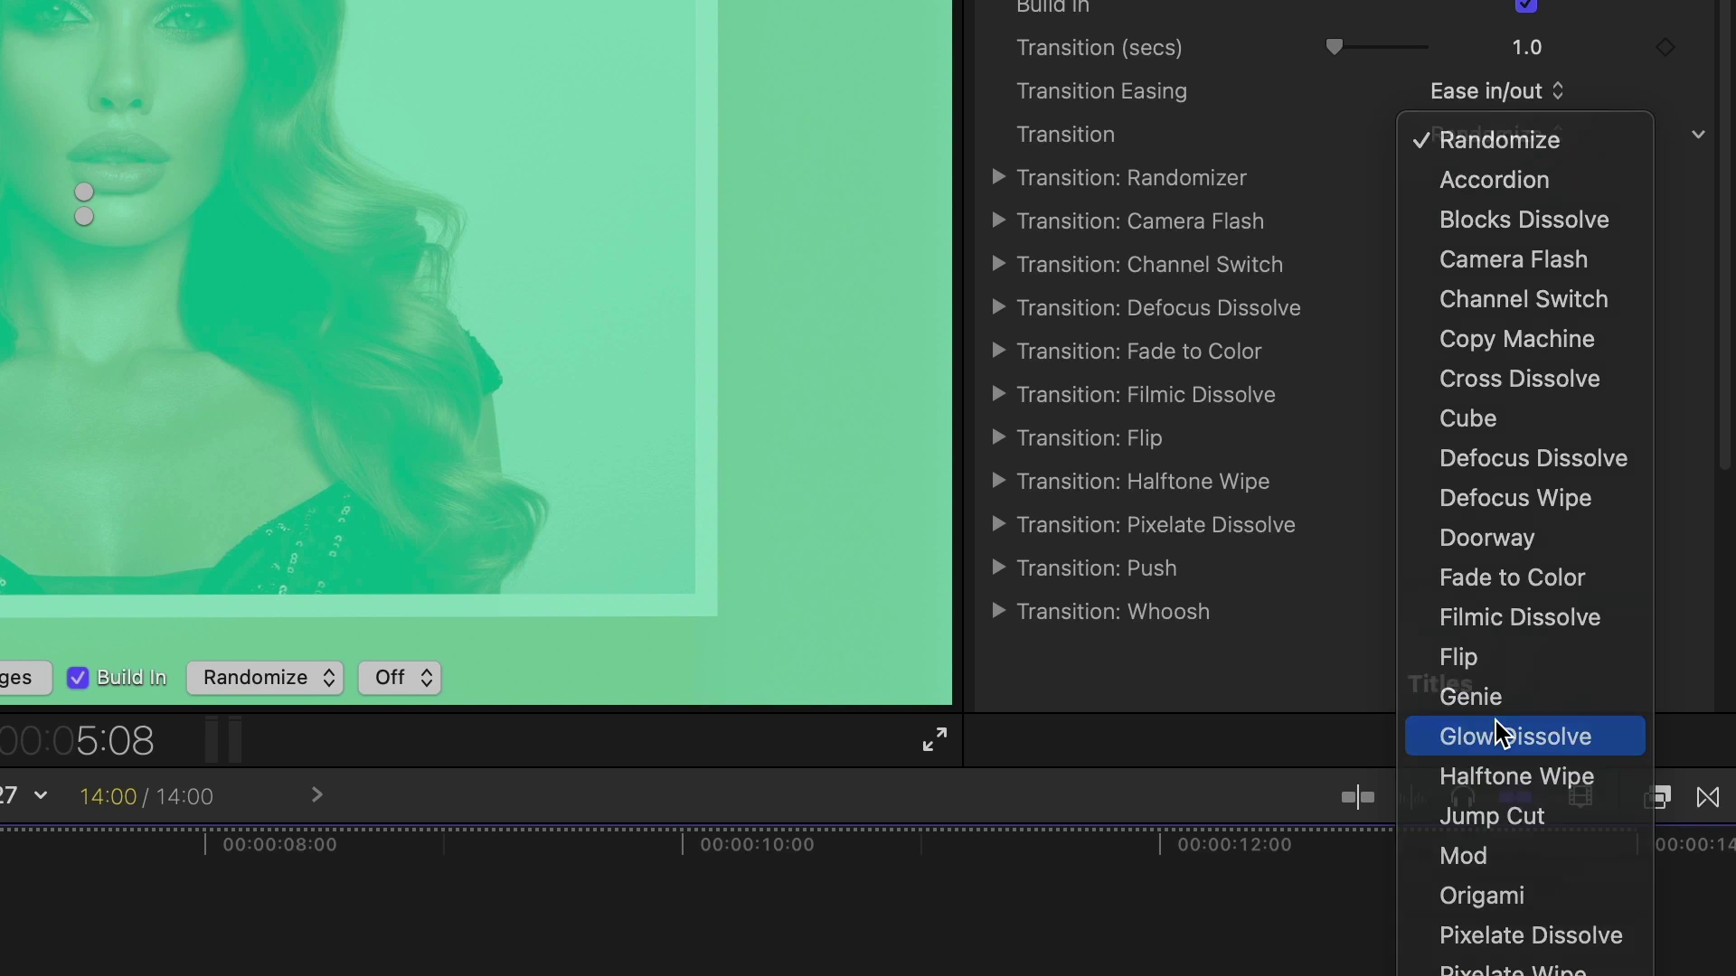
- Switch to Glow Dissolve and strengthen its glow
{"action": "left_click", "coordinate": [1498, 726]}
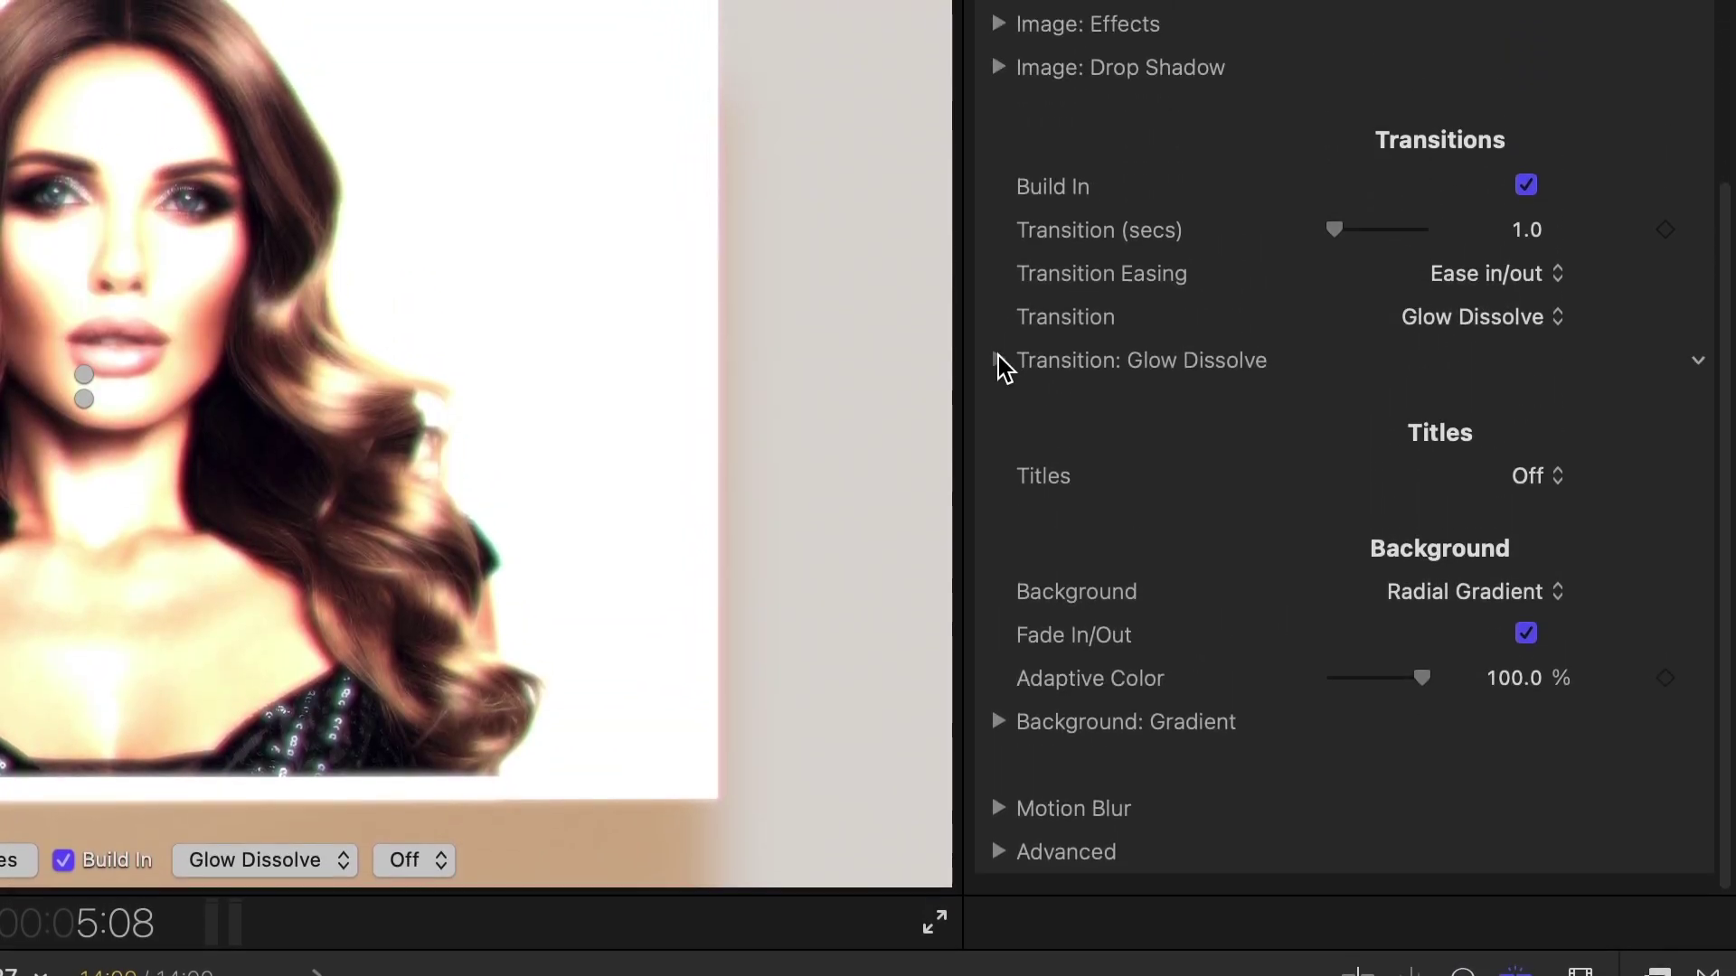
{"action": "left_click", "coordinate": [1000, 361]}
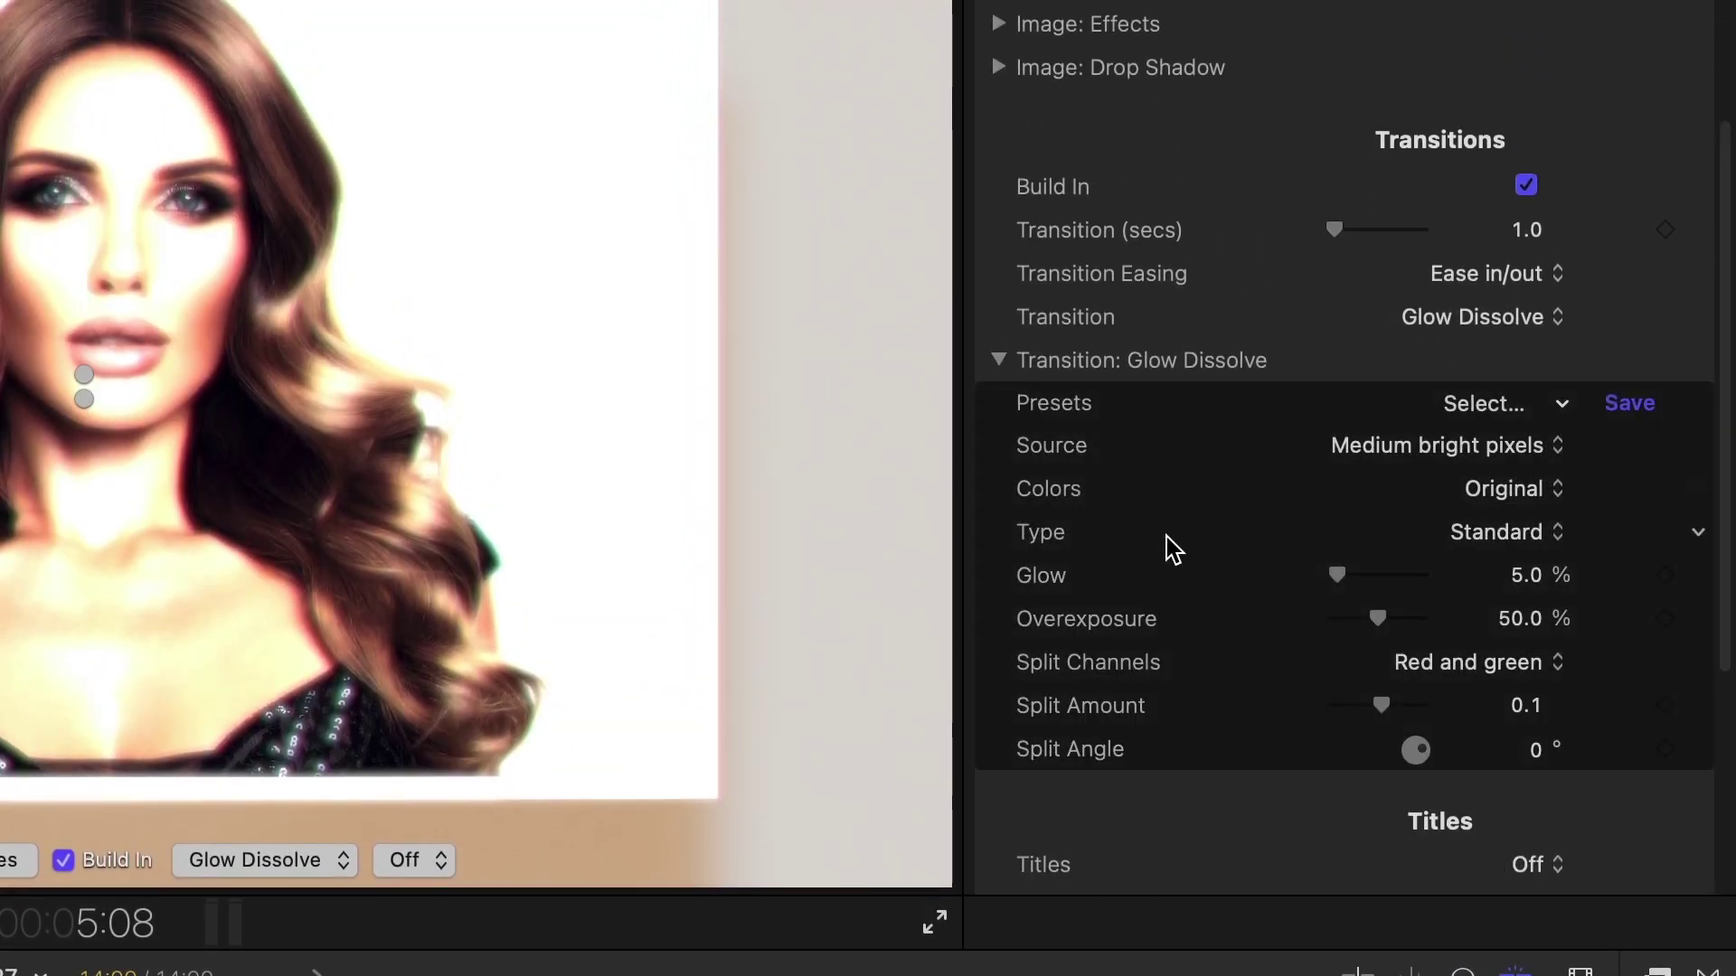
{"action": "left_click_drag", "start_coordinate": [1346, 580], "coordinate": [1377, 581]}
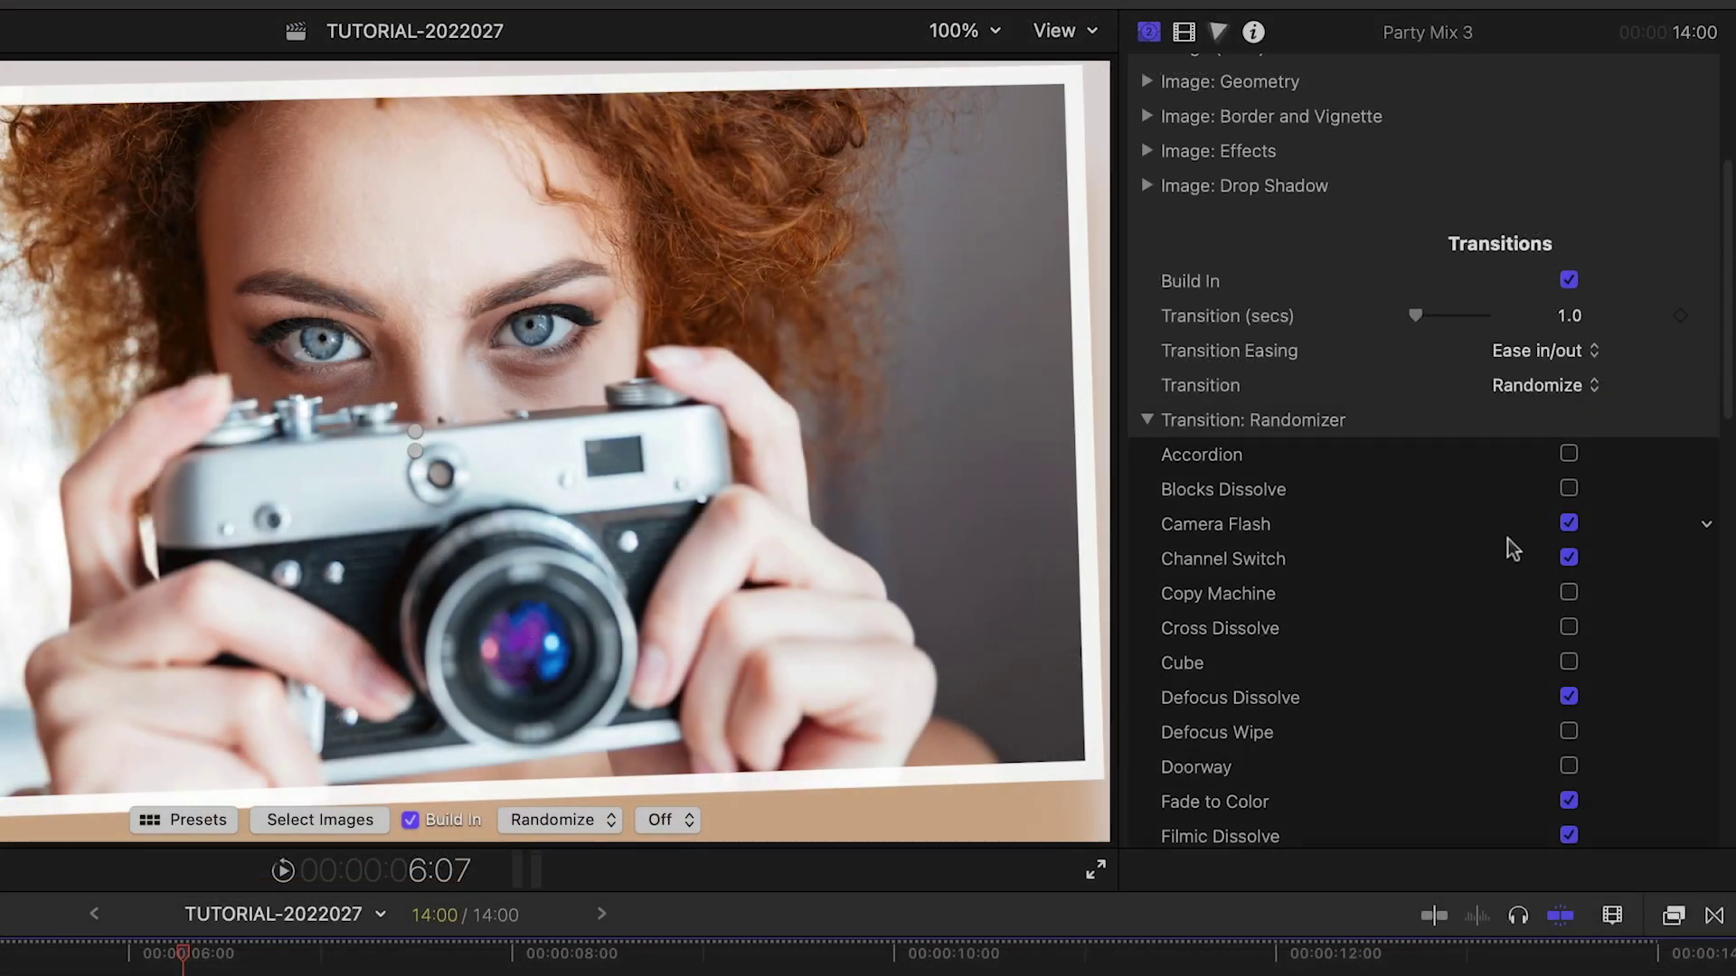
{"action": "scroll", "coordinate": [1512, 540], "scroll_direction": "down", "scroll_amount": 2}
{"action": "scroll", "coordinate": [1519, 542], "scroll_direction": "down", "scroll_amount": 1}
{"action": "scroll", "coordinate": [1521, 541], "scroll_direction": "down", "scroll_amount": 2}
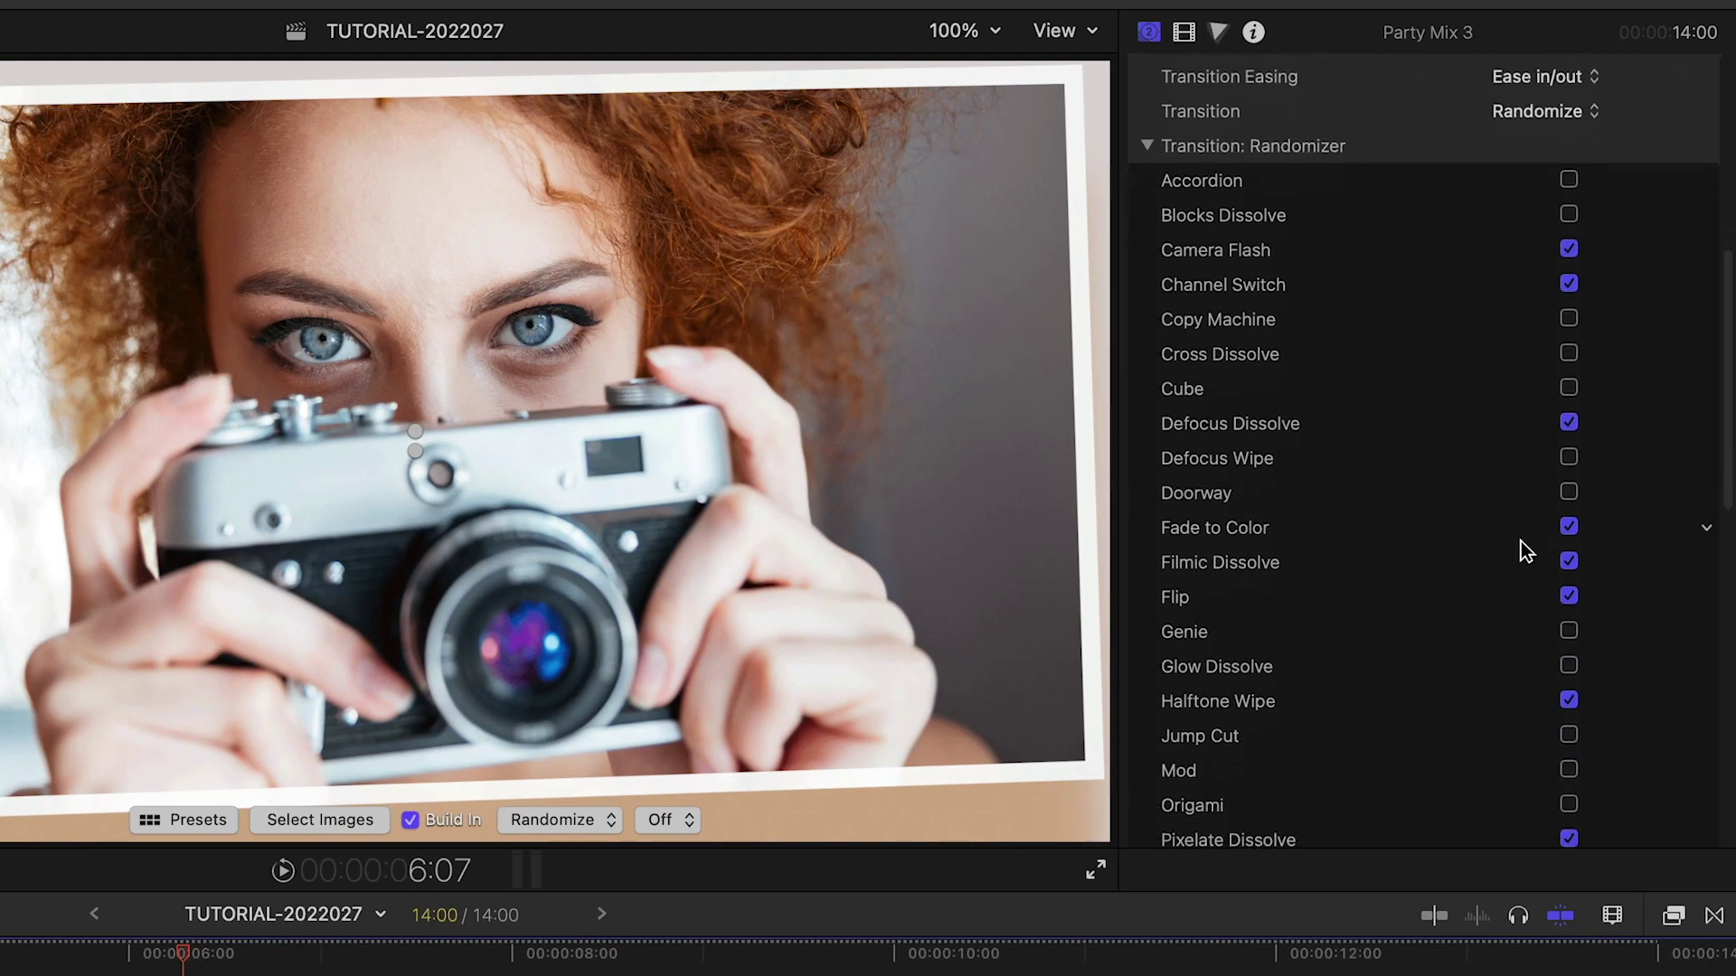
{"action": "scroll", "coordinate": [1522, 541], "scroll_direction": "down", "scroll_amount": 1}
{"action": "scroll", "coordinate": [1522, 542], "scroll_direction": "down", "scroll_amount": 1}
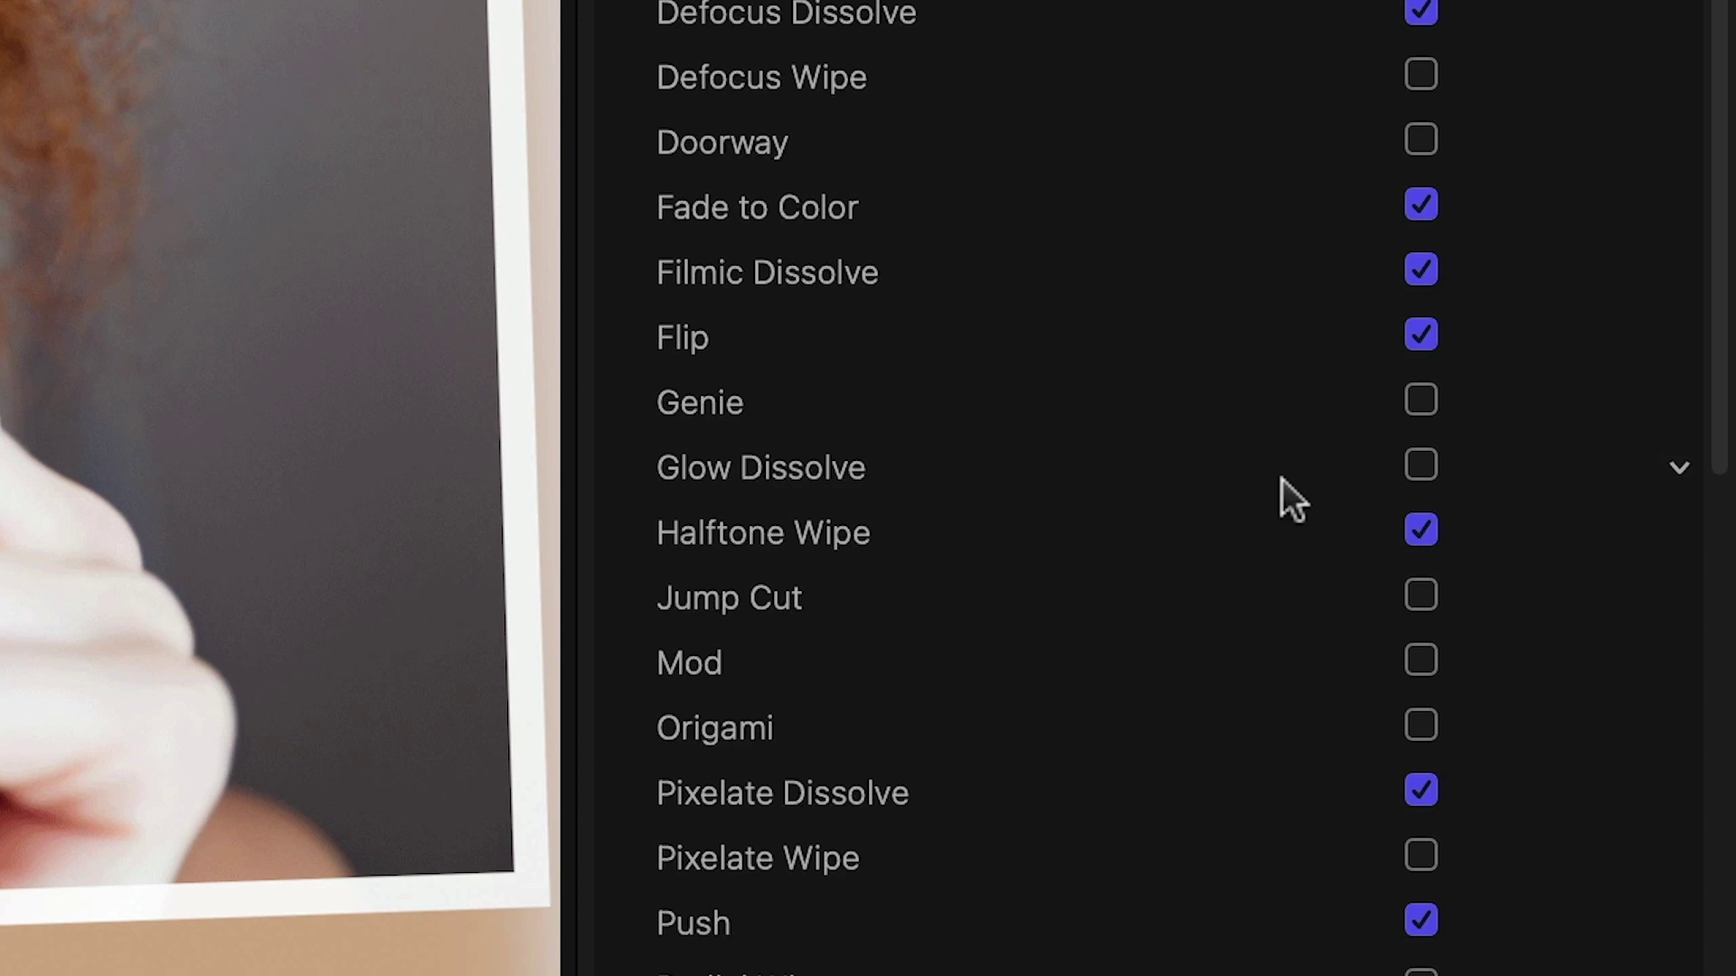
- Add Glow Dissolve to the random transitions and give the redhead photographer image a Glow Dissolve exit
{"action": "left_click", "coordinate": [1420, 466]}
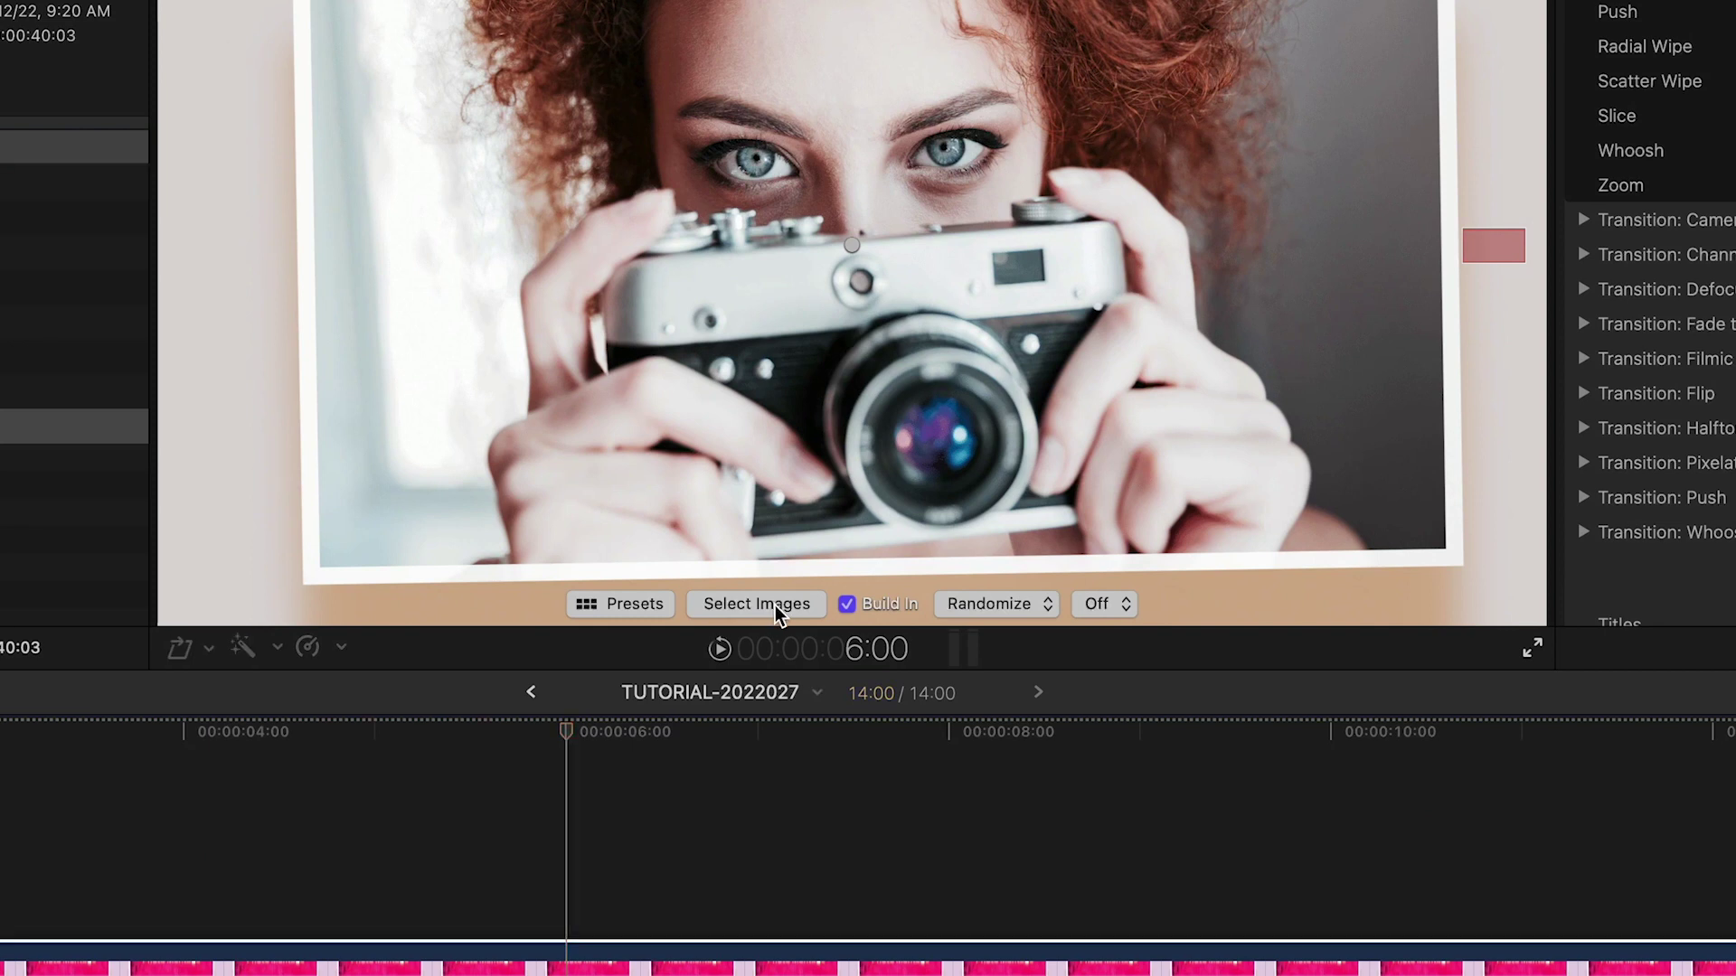
{"action": "left_click", "coordinate": [775, 604]}
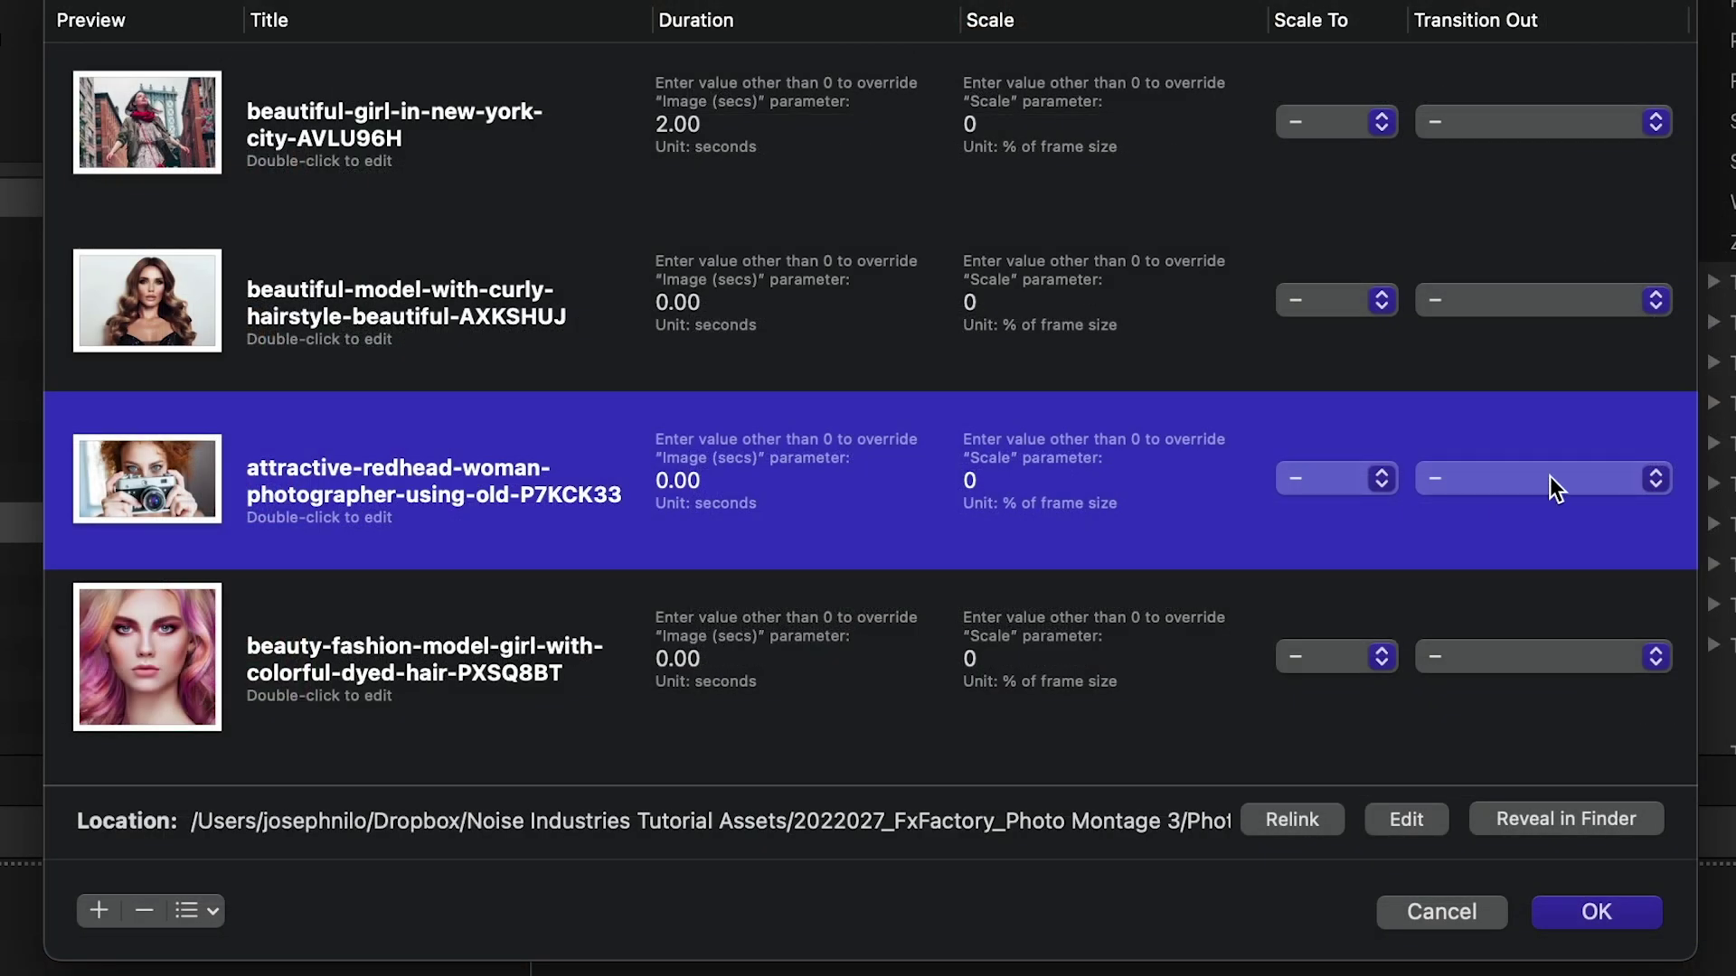
{"action": "left_click", "coordinate": [1550, 478]}
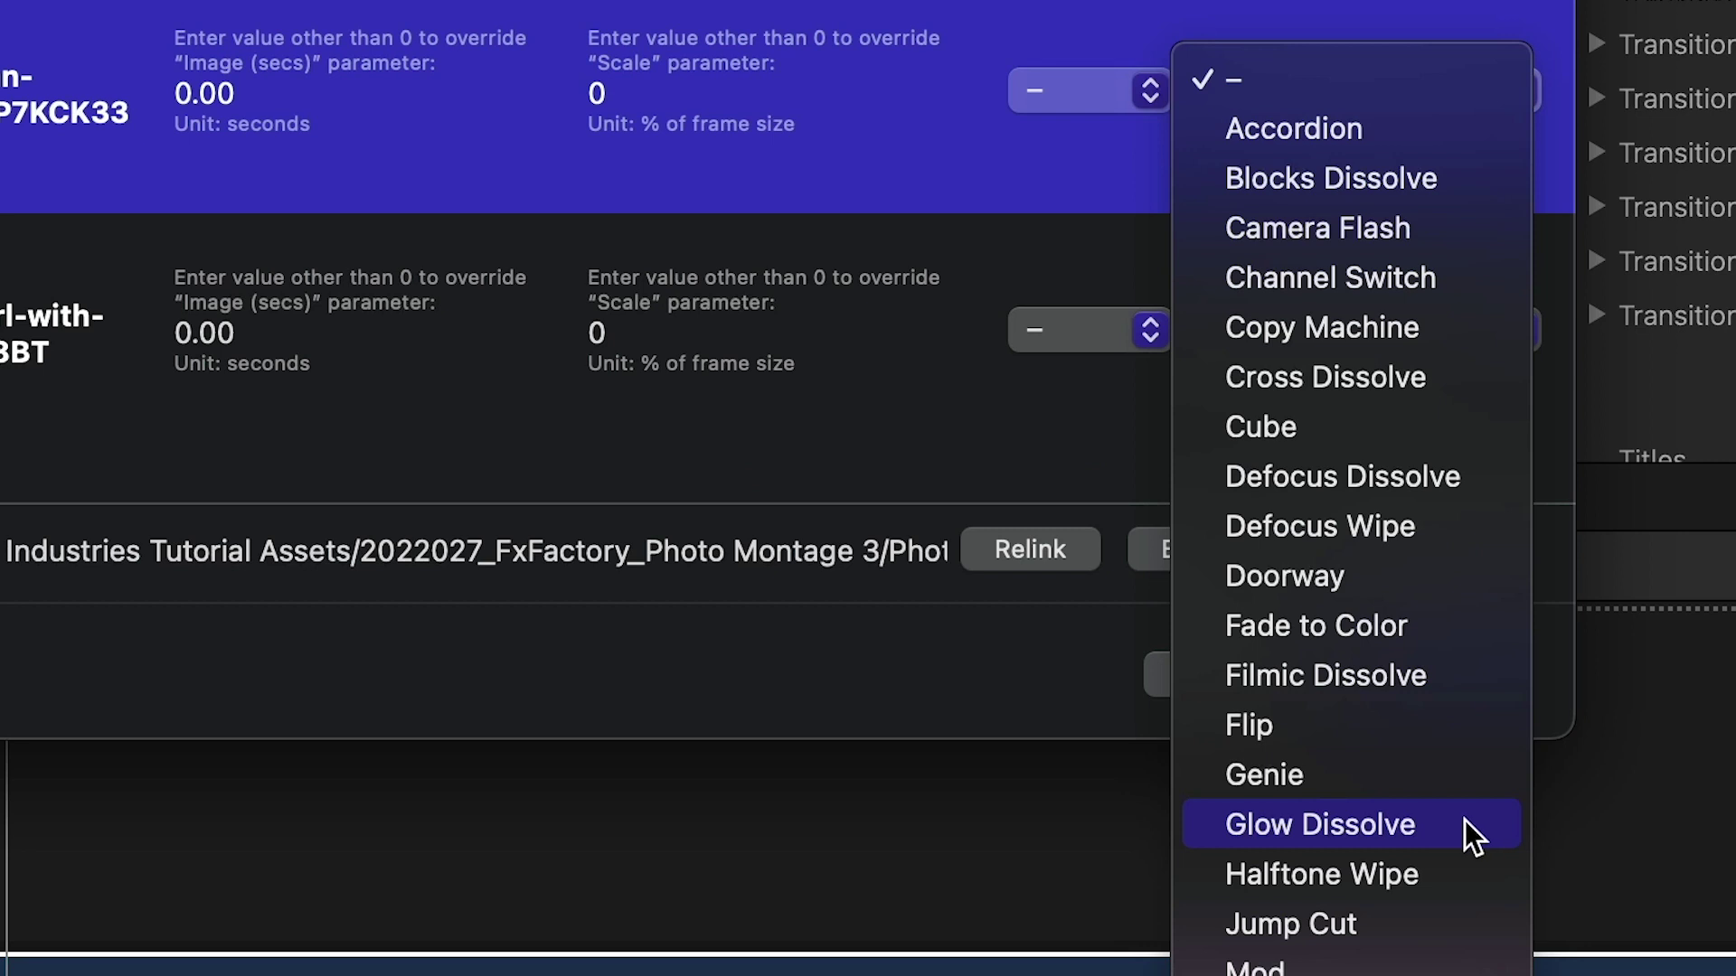
{"action": "left_click", "coordinate": [1465, 820]}
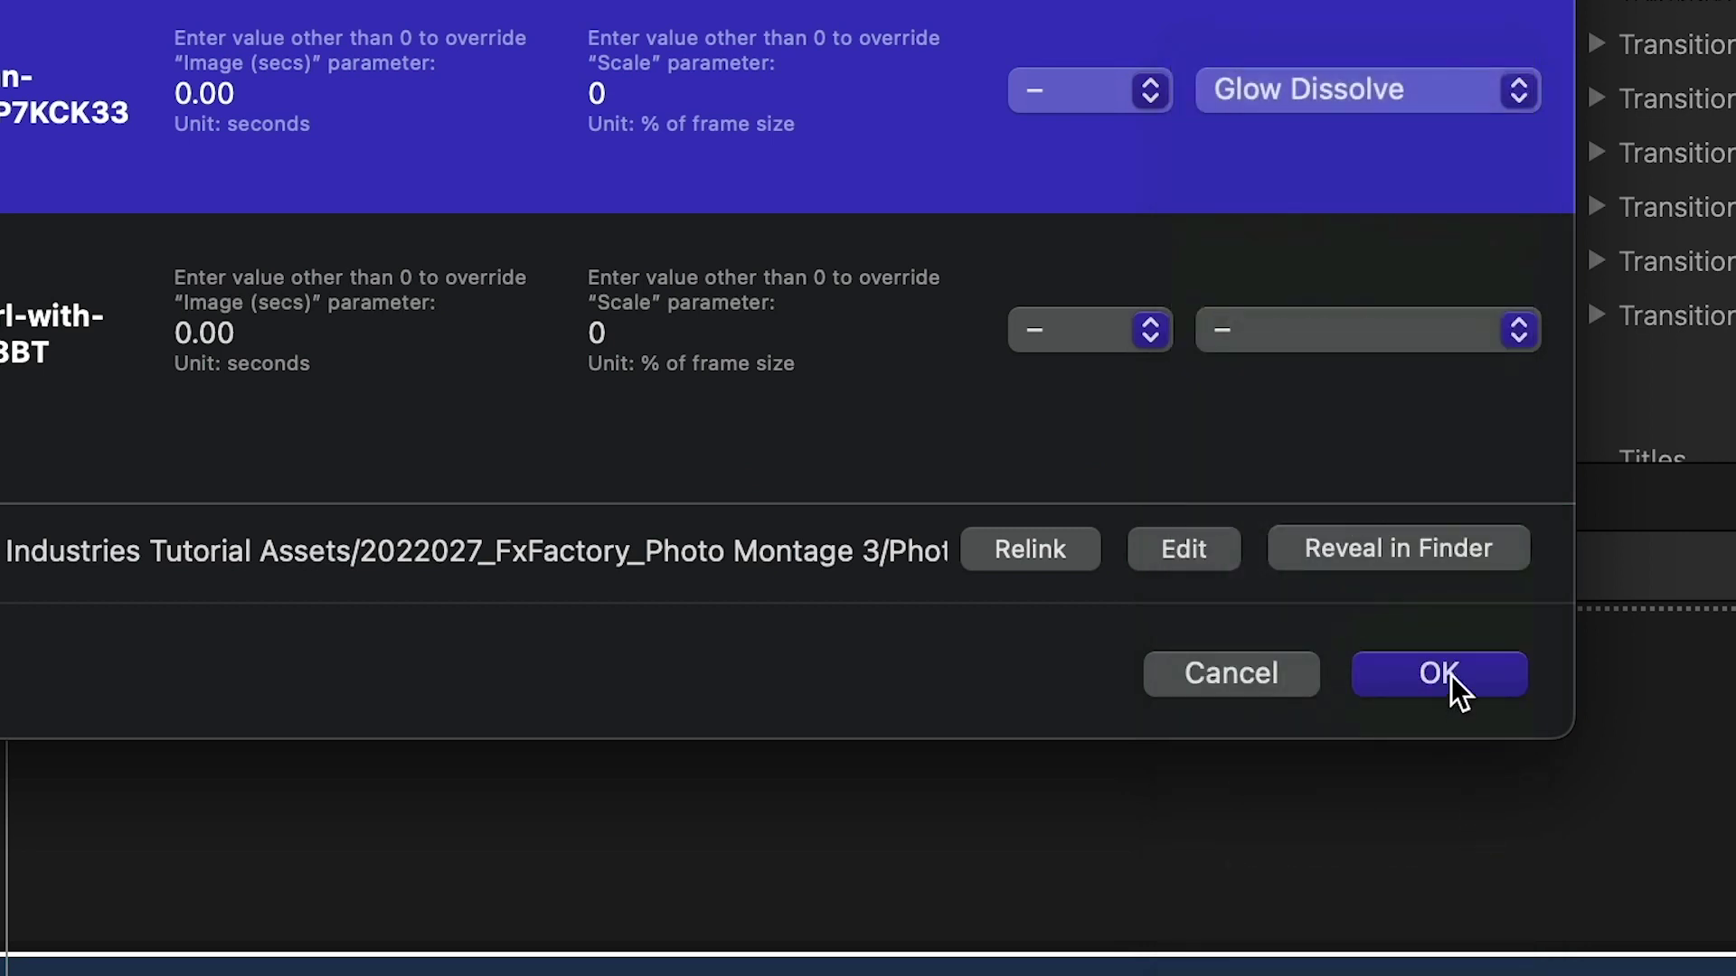
{"action": "left_click", "coordinate": [1452, 676]}
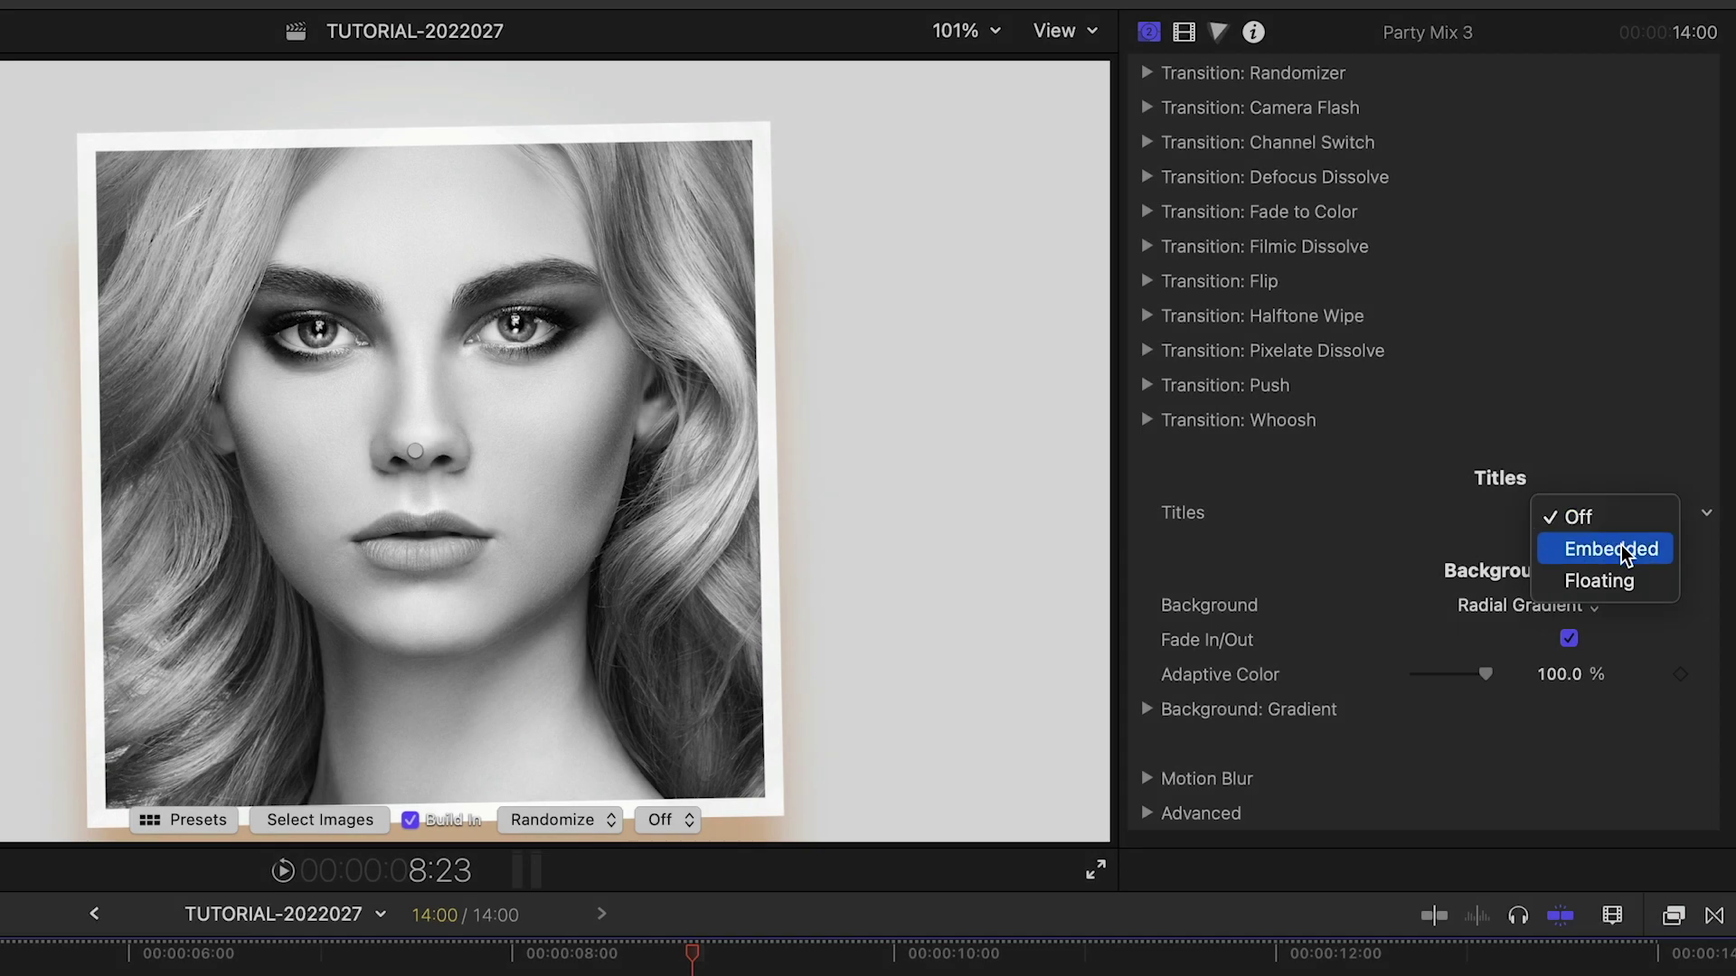
- Turn on embedded titles, reduce the title font size, and retitle the second photo Roxanne
{"action": "left_click", "coordinate": [1620, 548]}
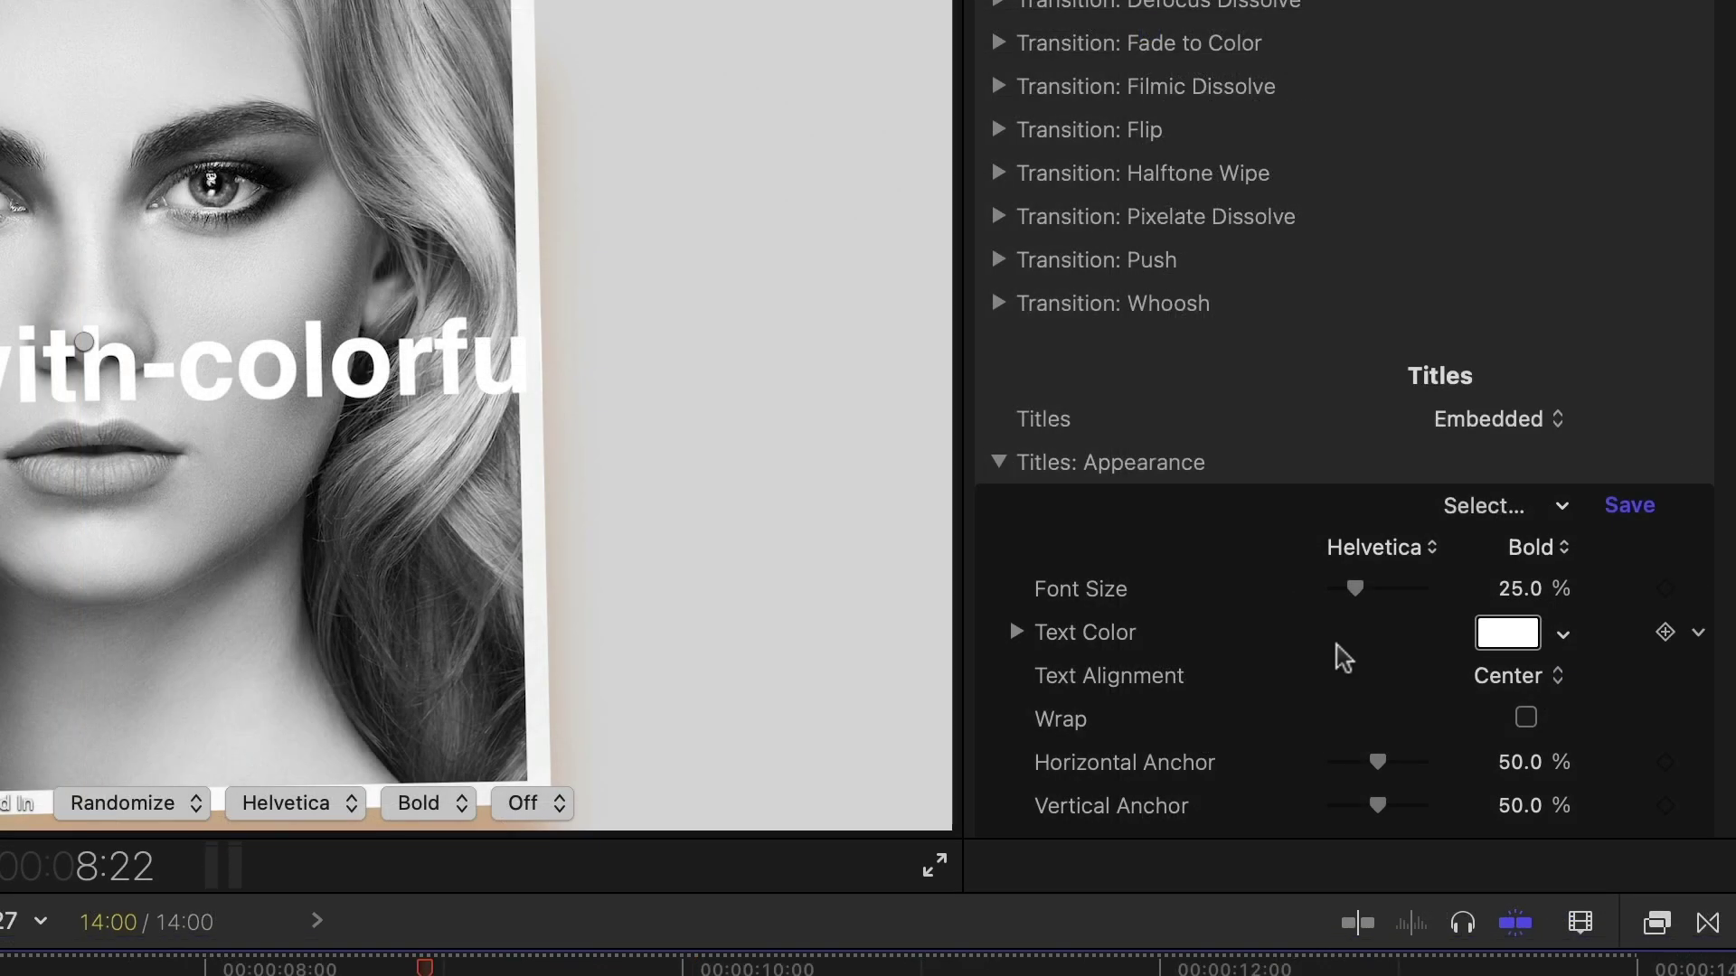
{"action": "scroll", "coordinate": [1342, 638], "scroll_direction": "down", "scroll_amount": 2}
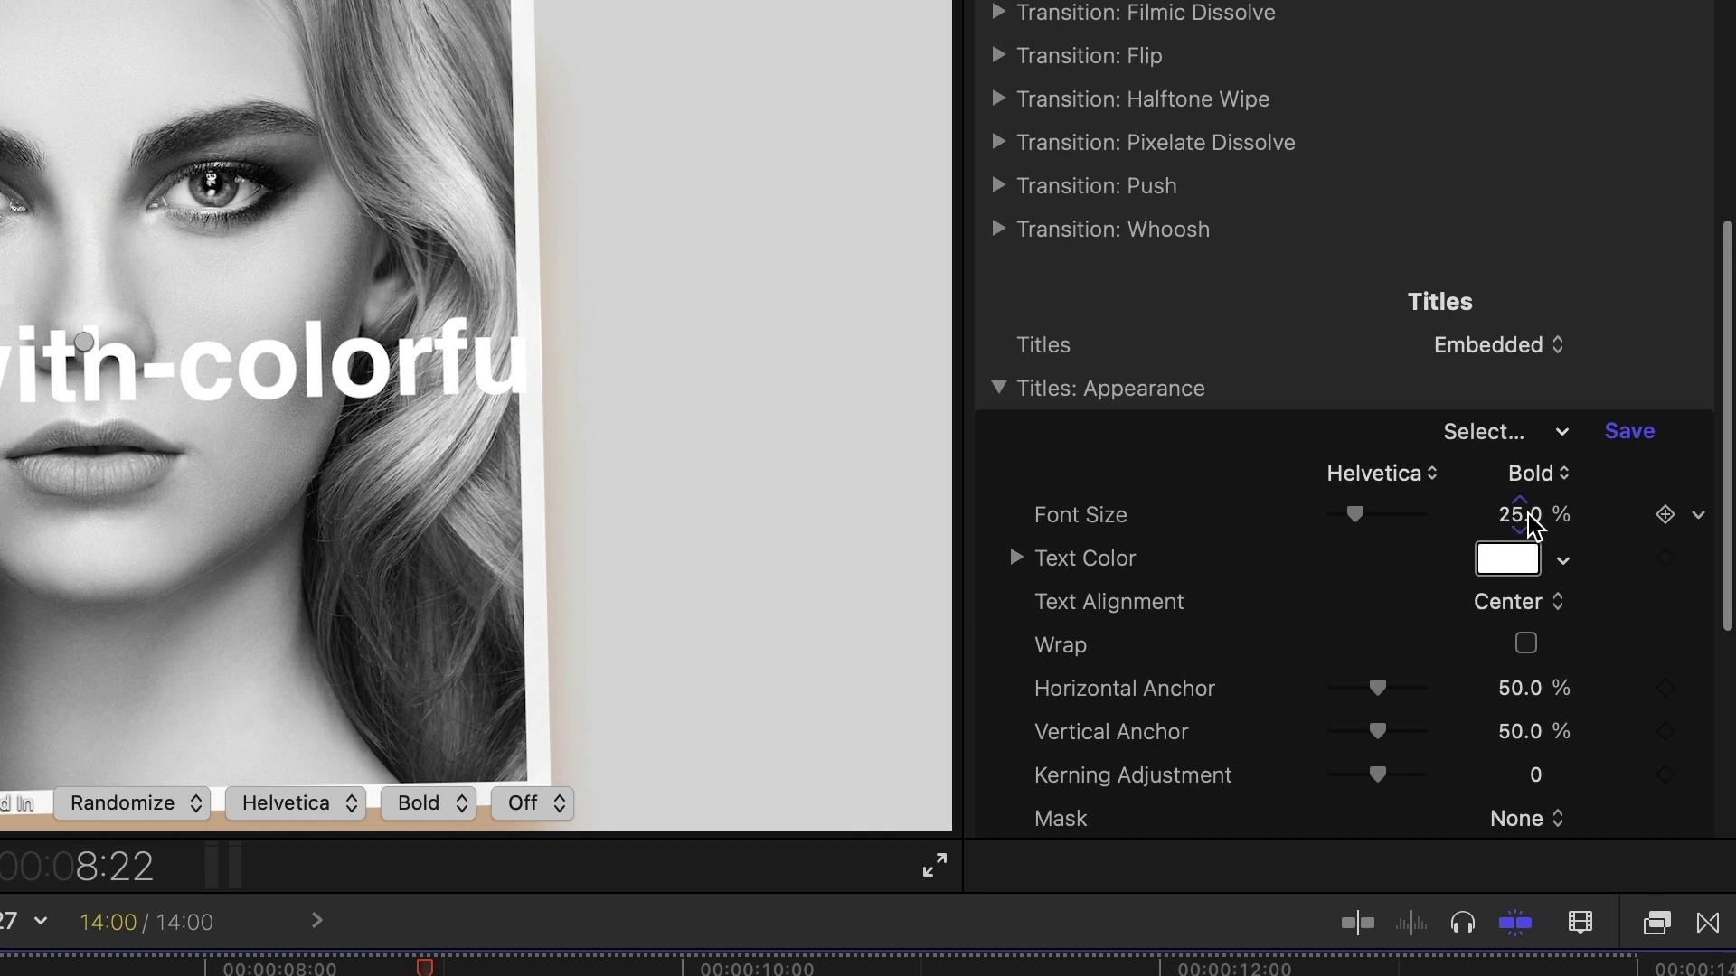
{"action": "left_click_drag", "start_coordinate": [1518, 513], "coordinate": [1466, 514]}
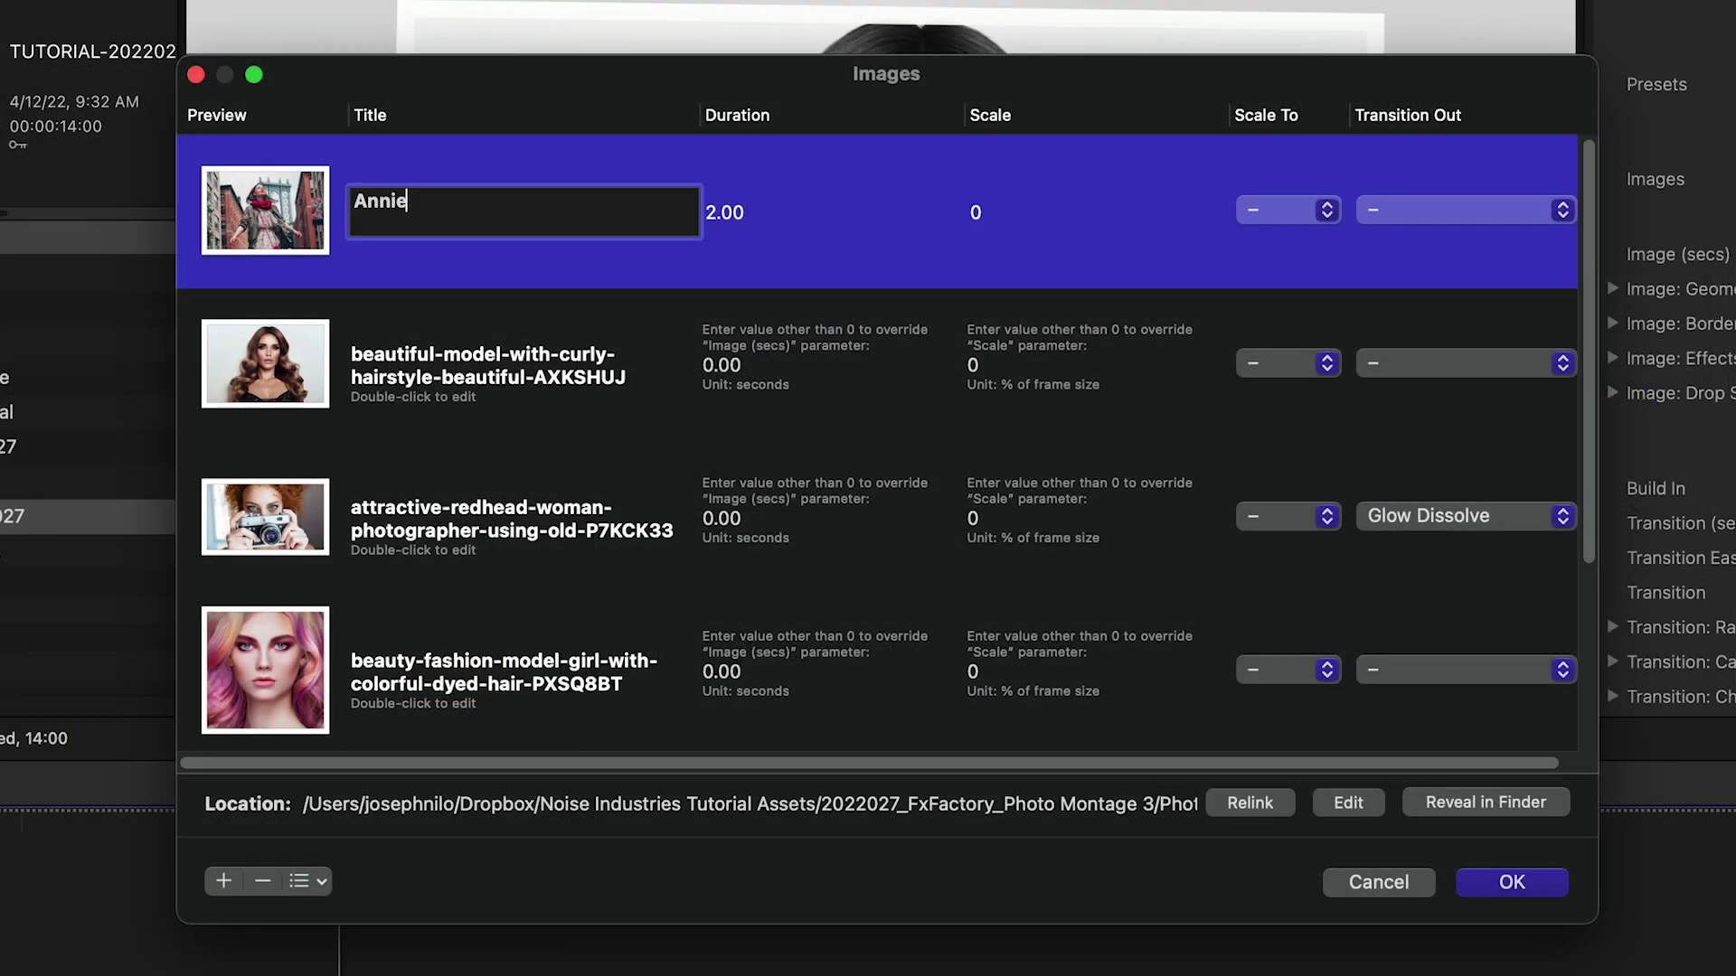
{"action": "double_click", "coordinate": [530, 369]}
{"action": "type", "text": "Roxanne"}
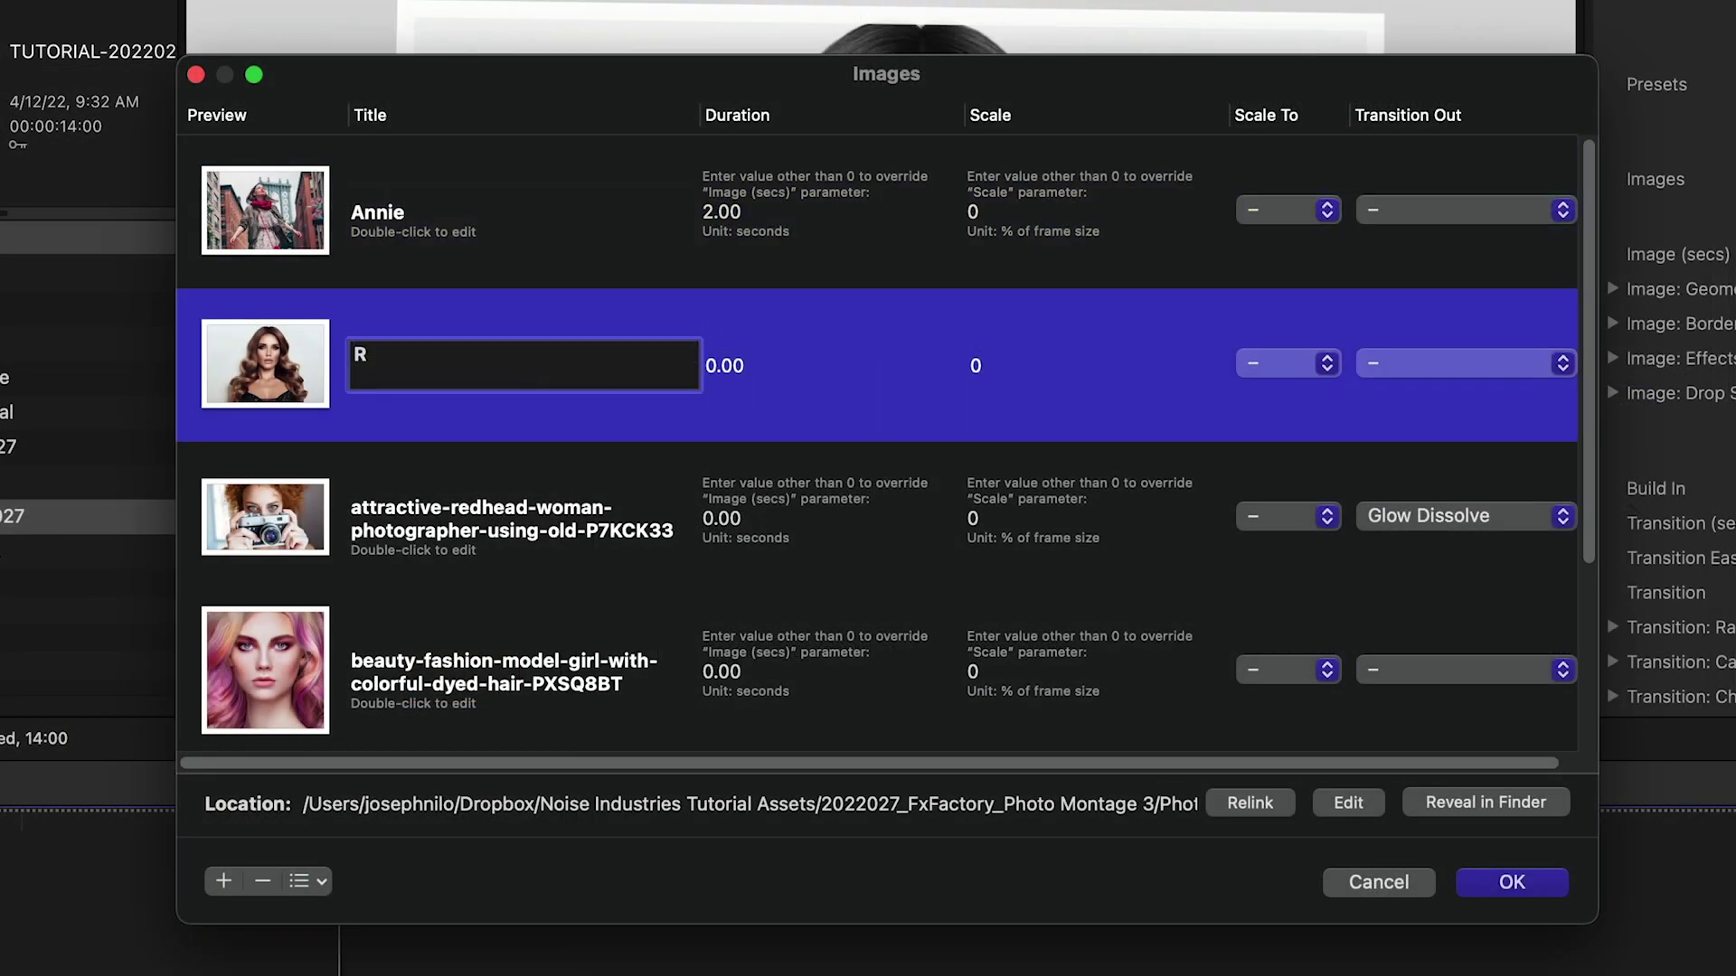
{"action": "left_click", "coordinate": [522, 527]}
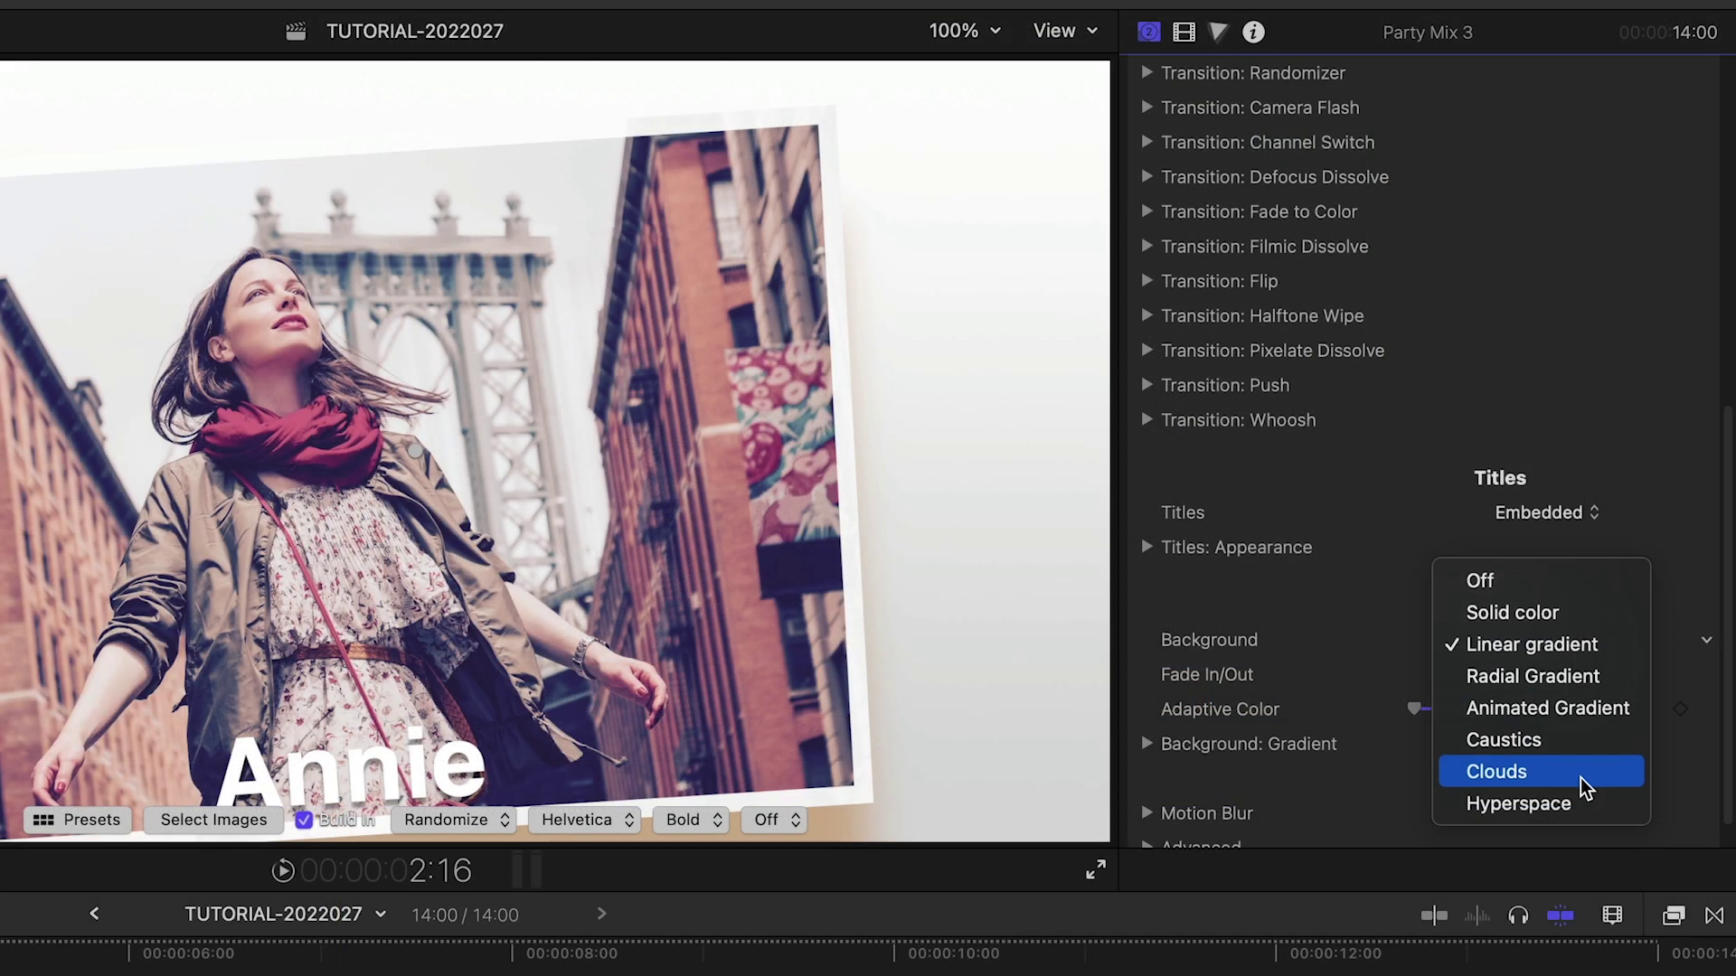
- Set the montage background to Clouds, then switch it to Hyperspace
{"action": "left_click", "coordinate": [1581, 775]}
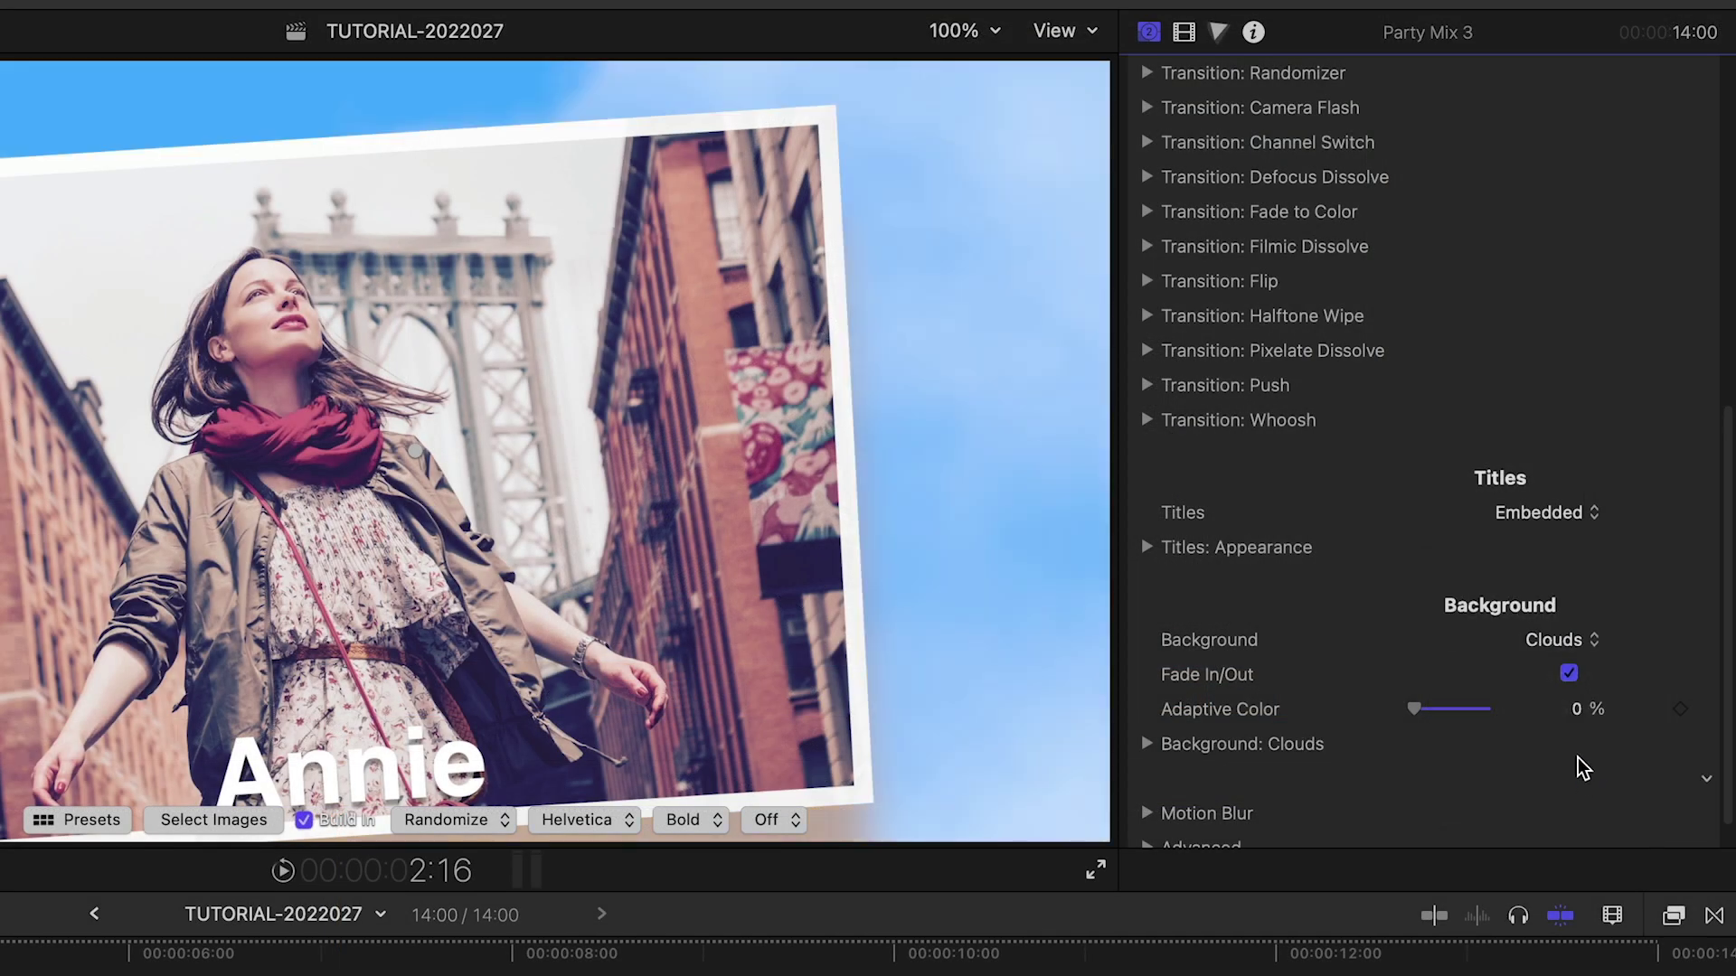
{"action": "left_click", "coordinate": [1532, 638]}
{"action": "left_click", "coordinate": [1569, 675]}
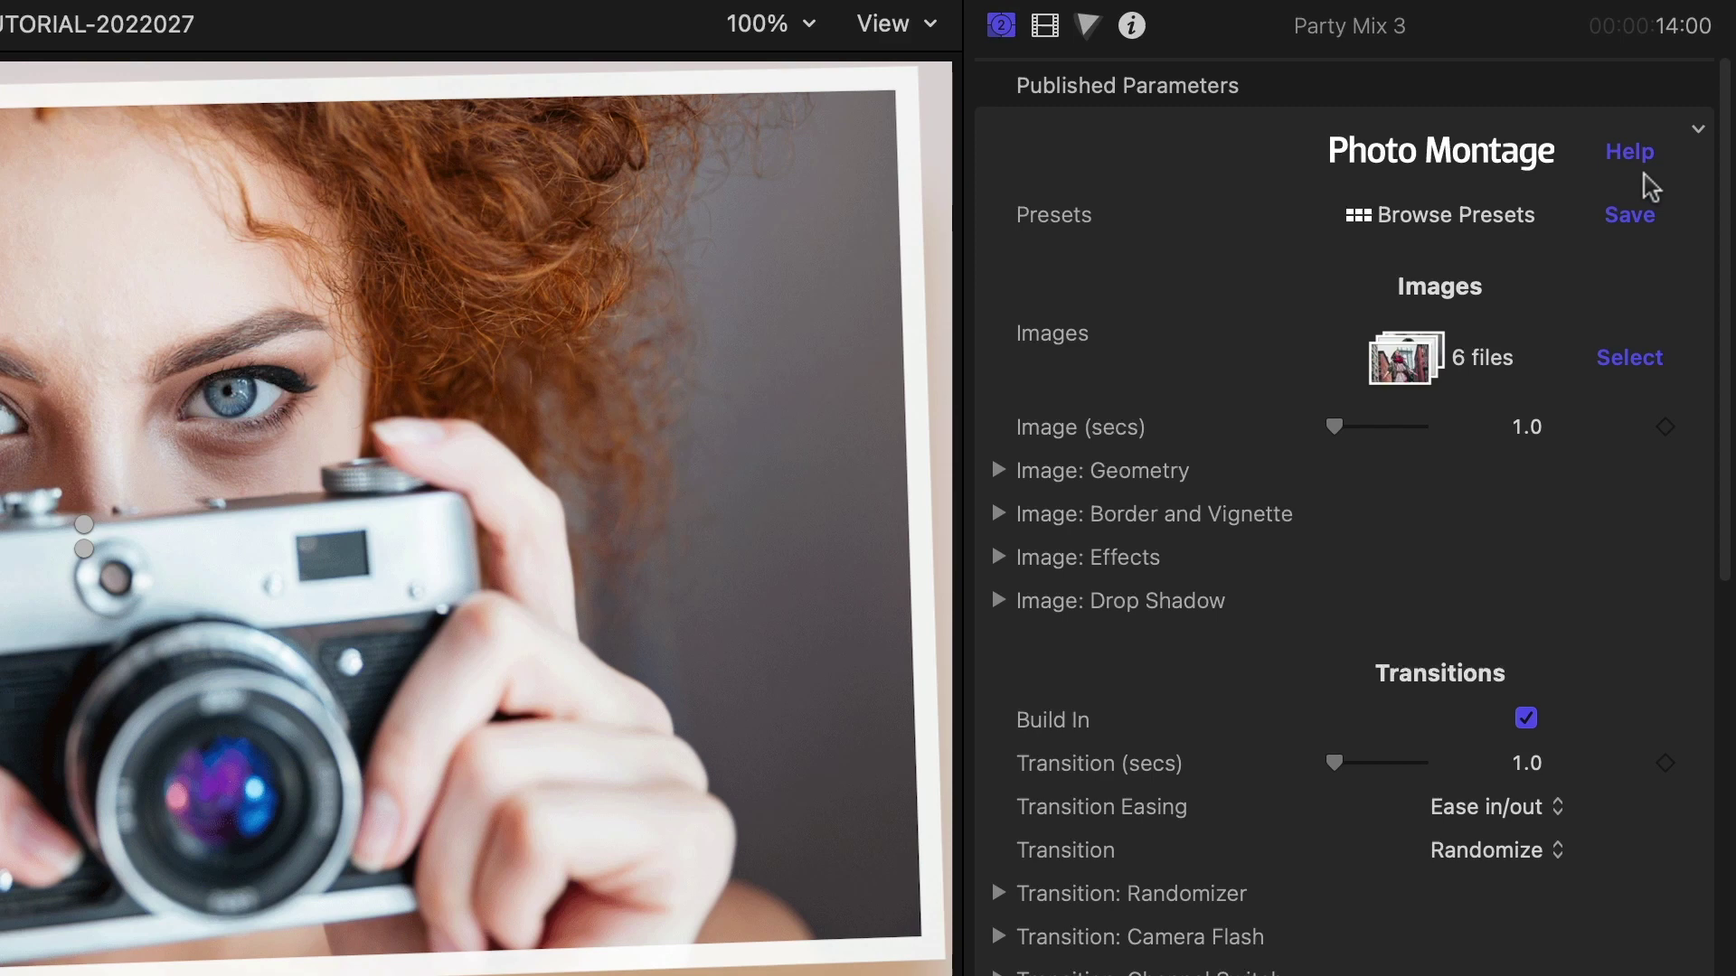
- Open the Photo Montage help documentation from the inspector
{"action": "left_click", "coordinate": [1644, 156]}
{"action": "scroll", "coordinate": [1731, 107], "scroll_direction": "down", "scroll_amount": 2}
{"action": "scroll", "coordinate": [1730, 106], "scroll_direction": "down", "scroll_amount": 2}
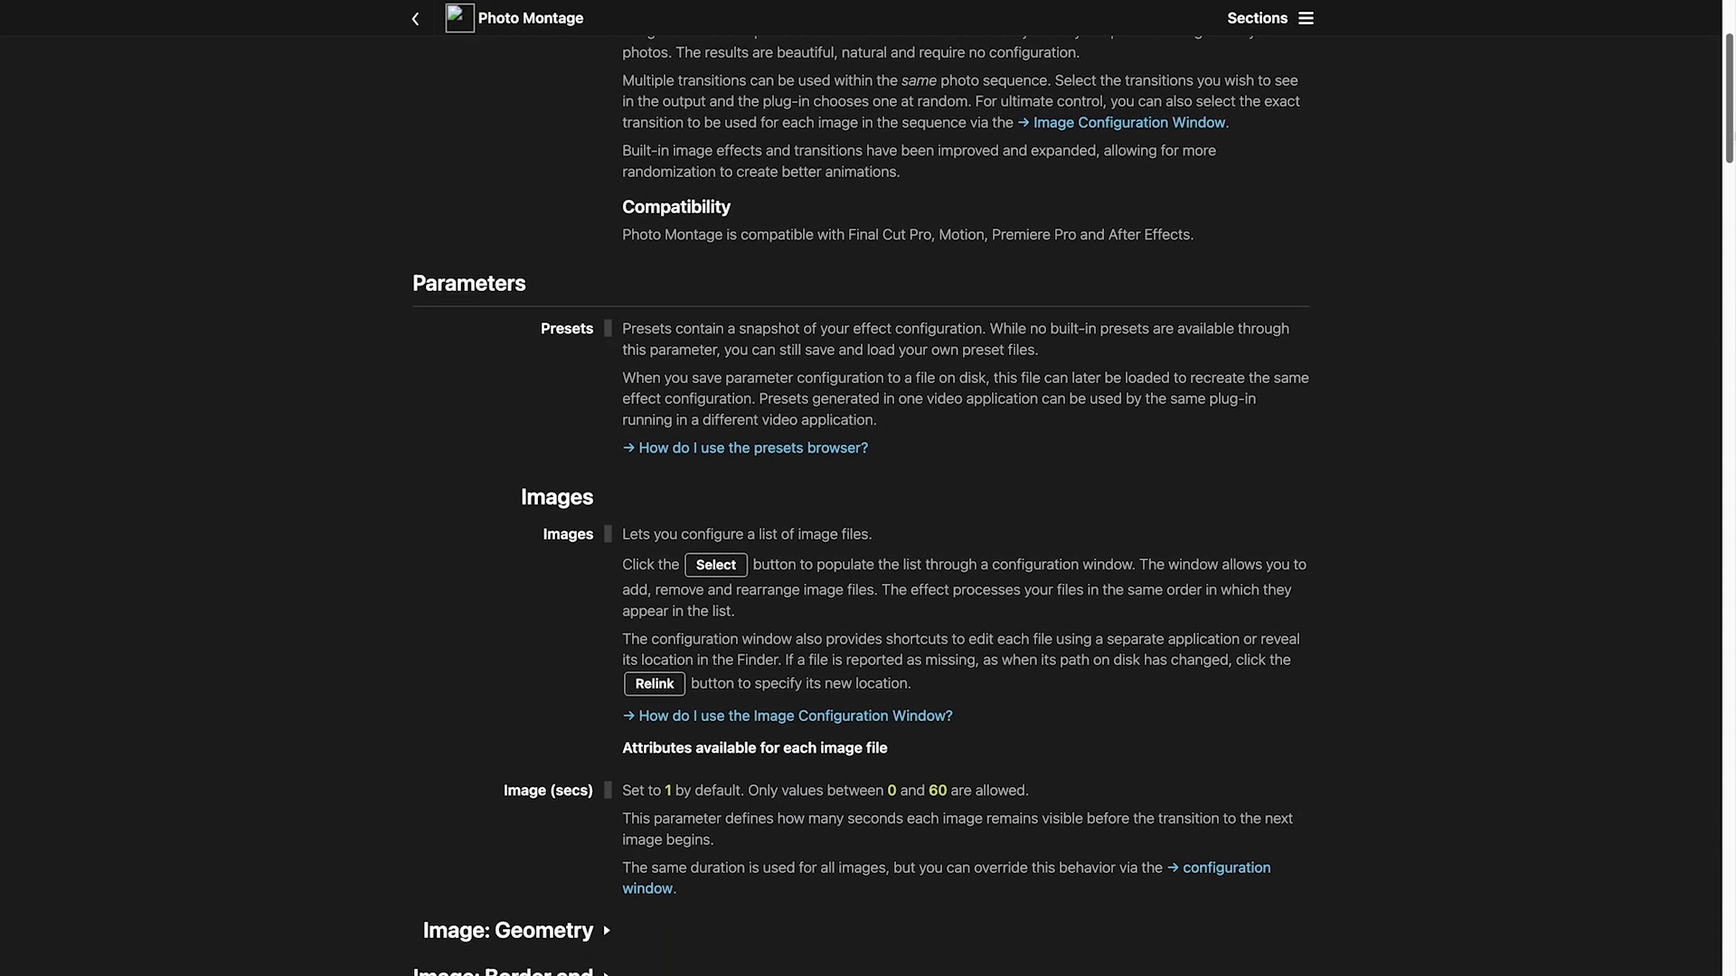